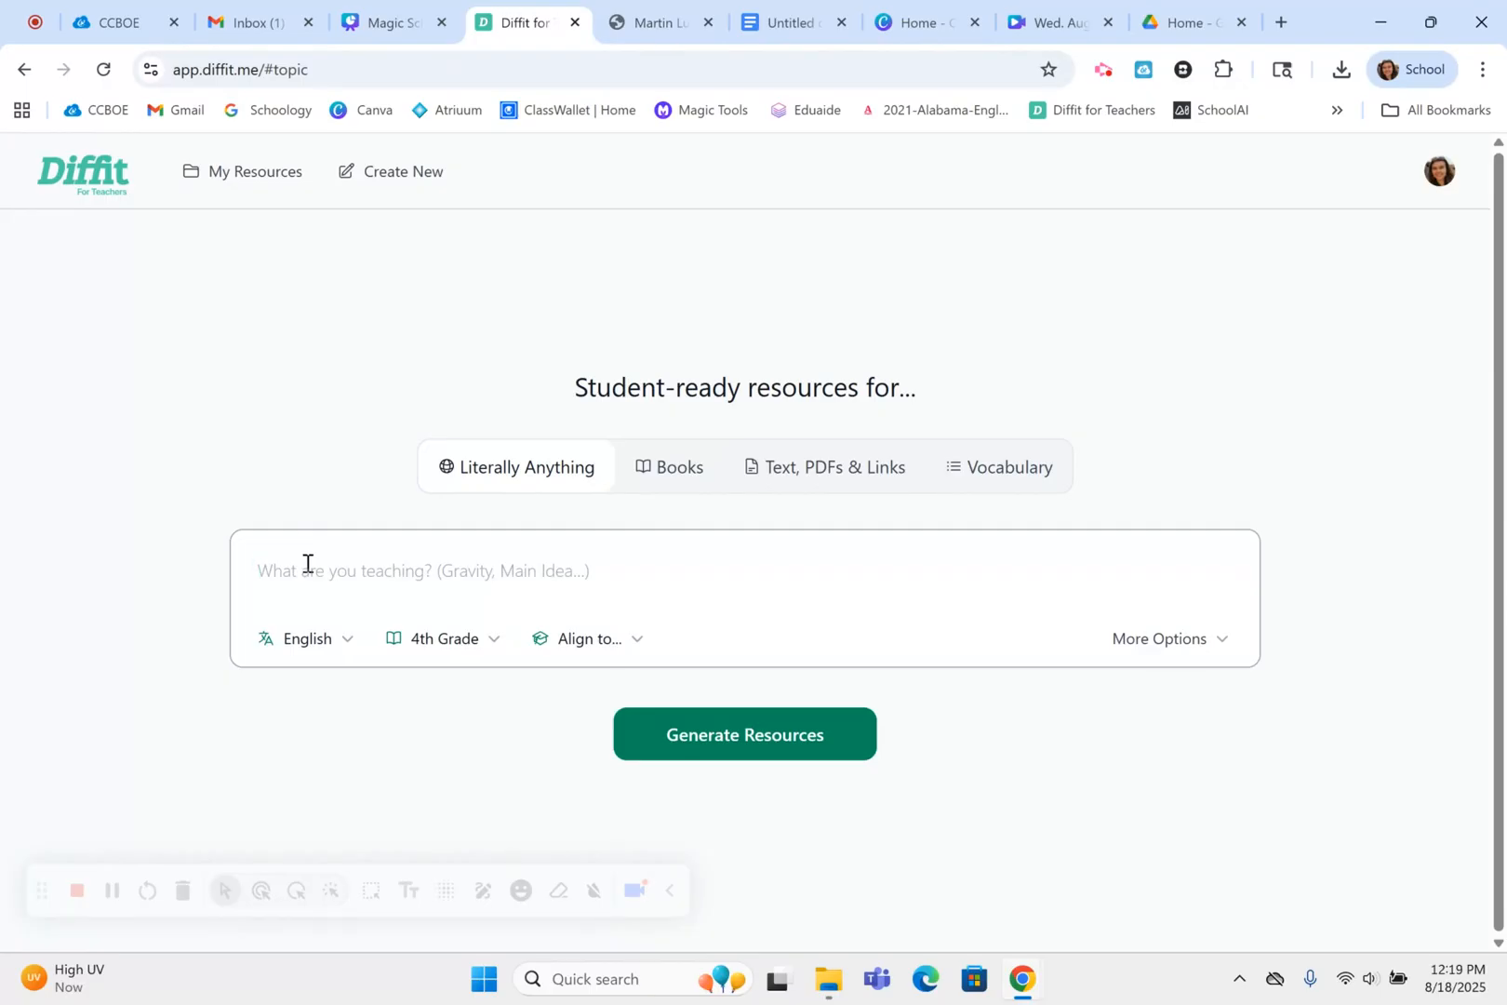
# Enter "Martin Luther King Jr." as the topic being taught
pyautogui.click(307, 563)
pyautogui.write('Marti')
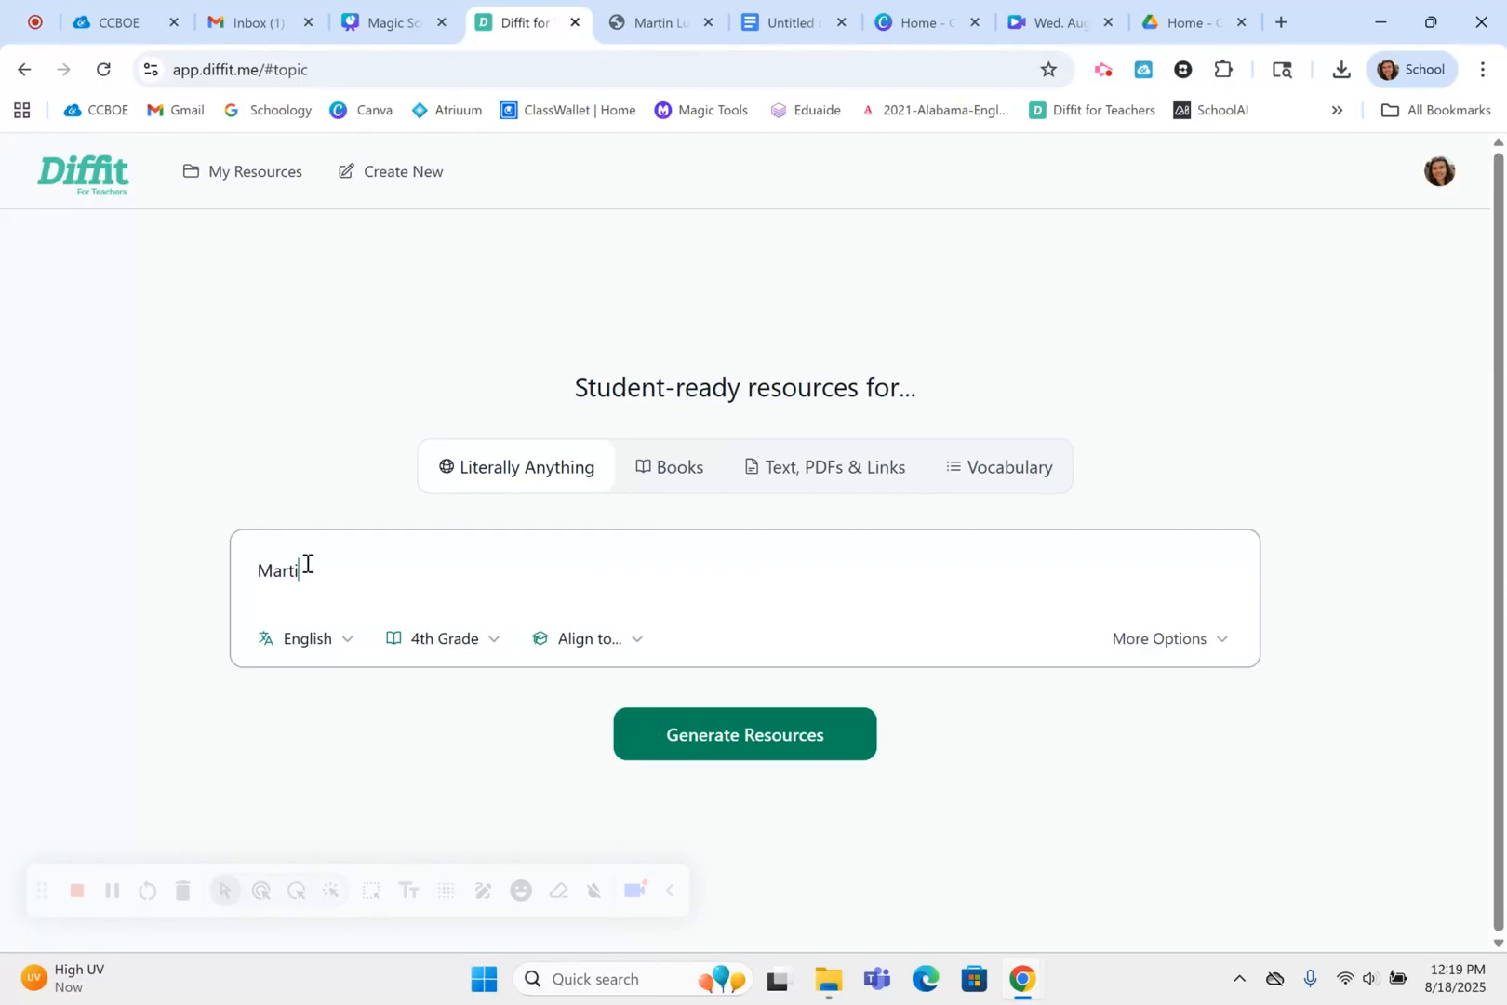
pyautogui.write('n Luther King Jr.')
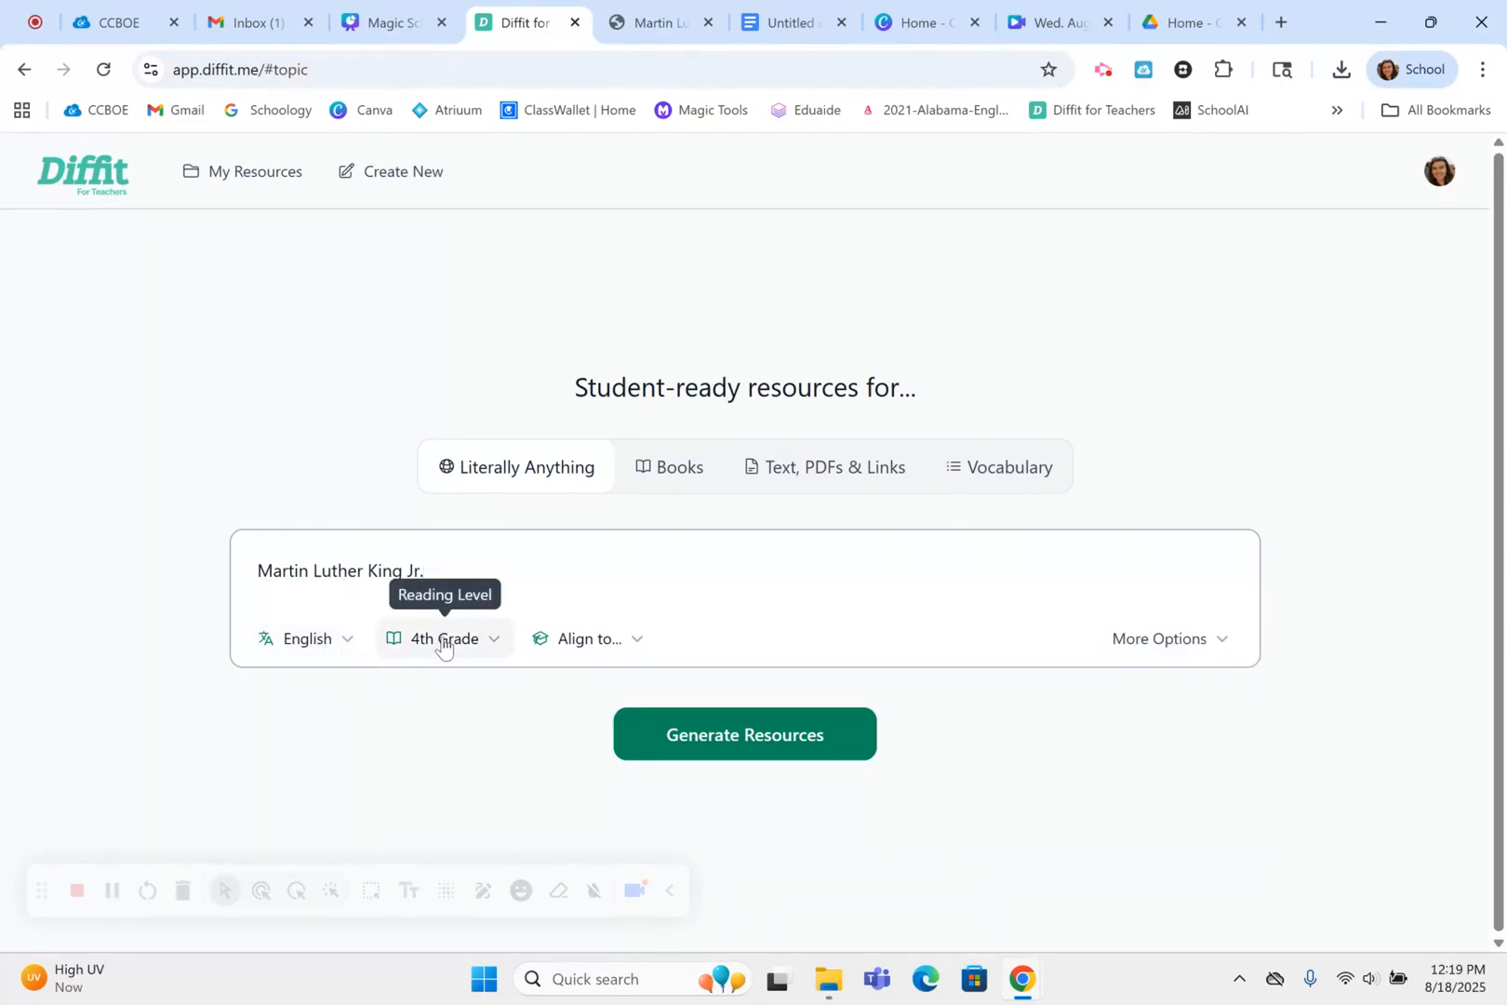
# Align the topic to Alabama 4th Grade ELA standards AL.15.a and AL.15.b and generate the resources
pyautogui.click(600, 640)
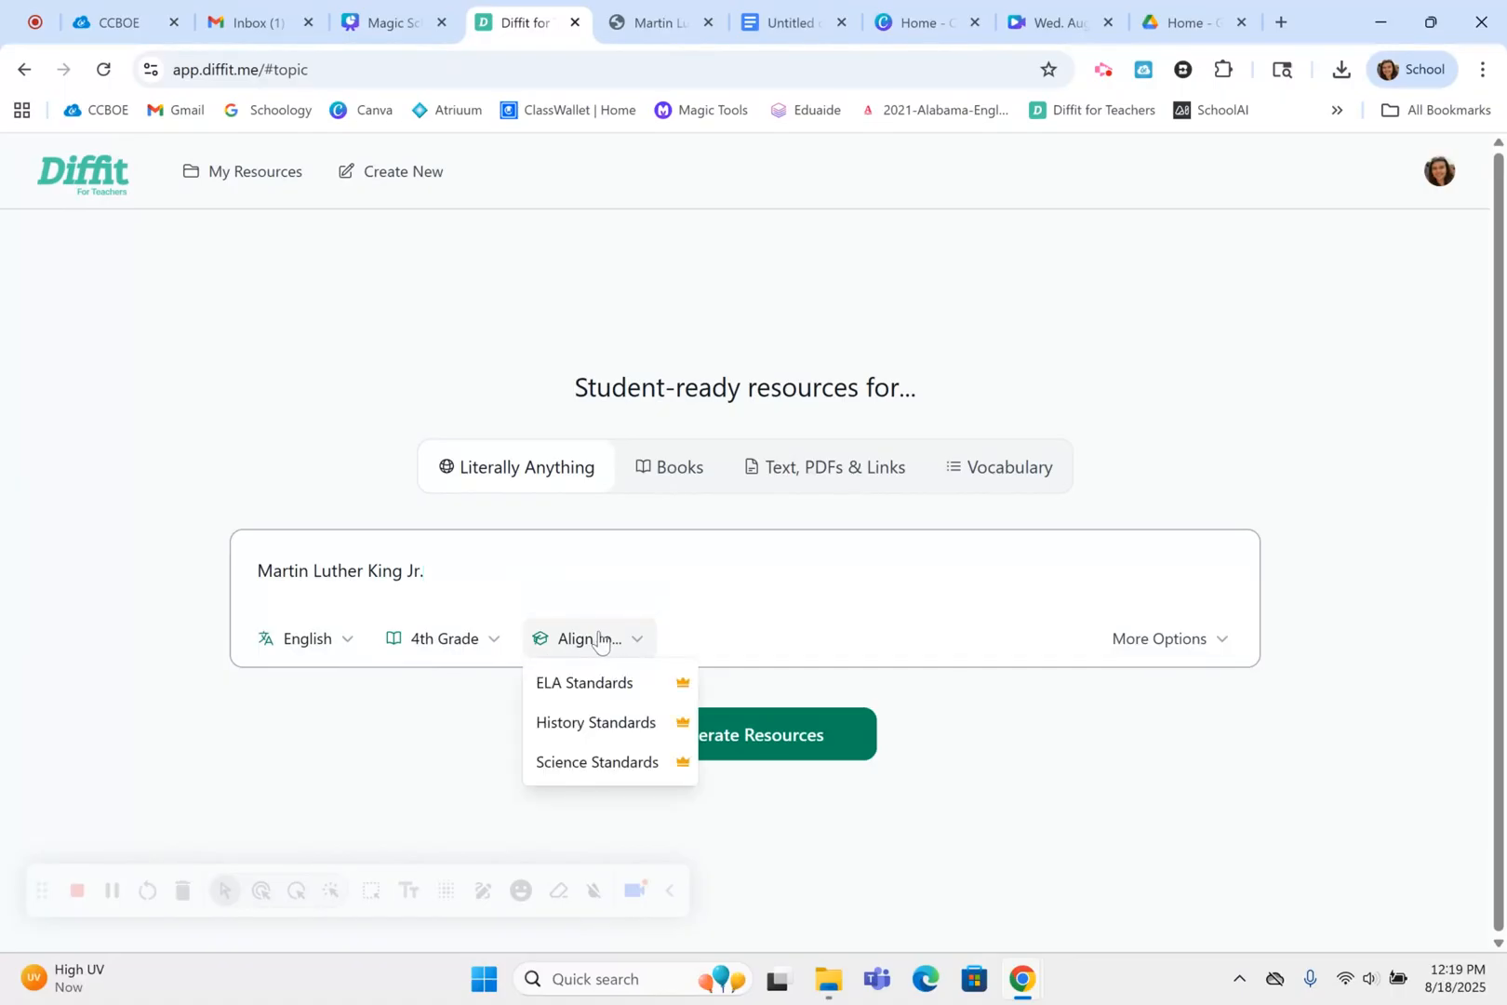
pyautogui.click(614, 685)
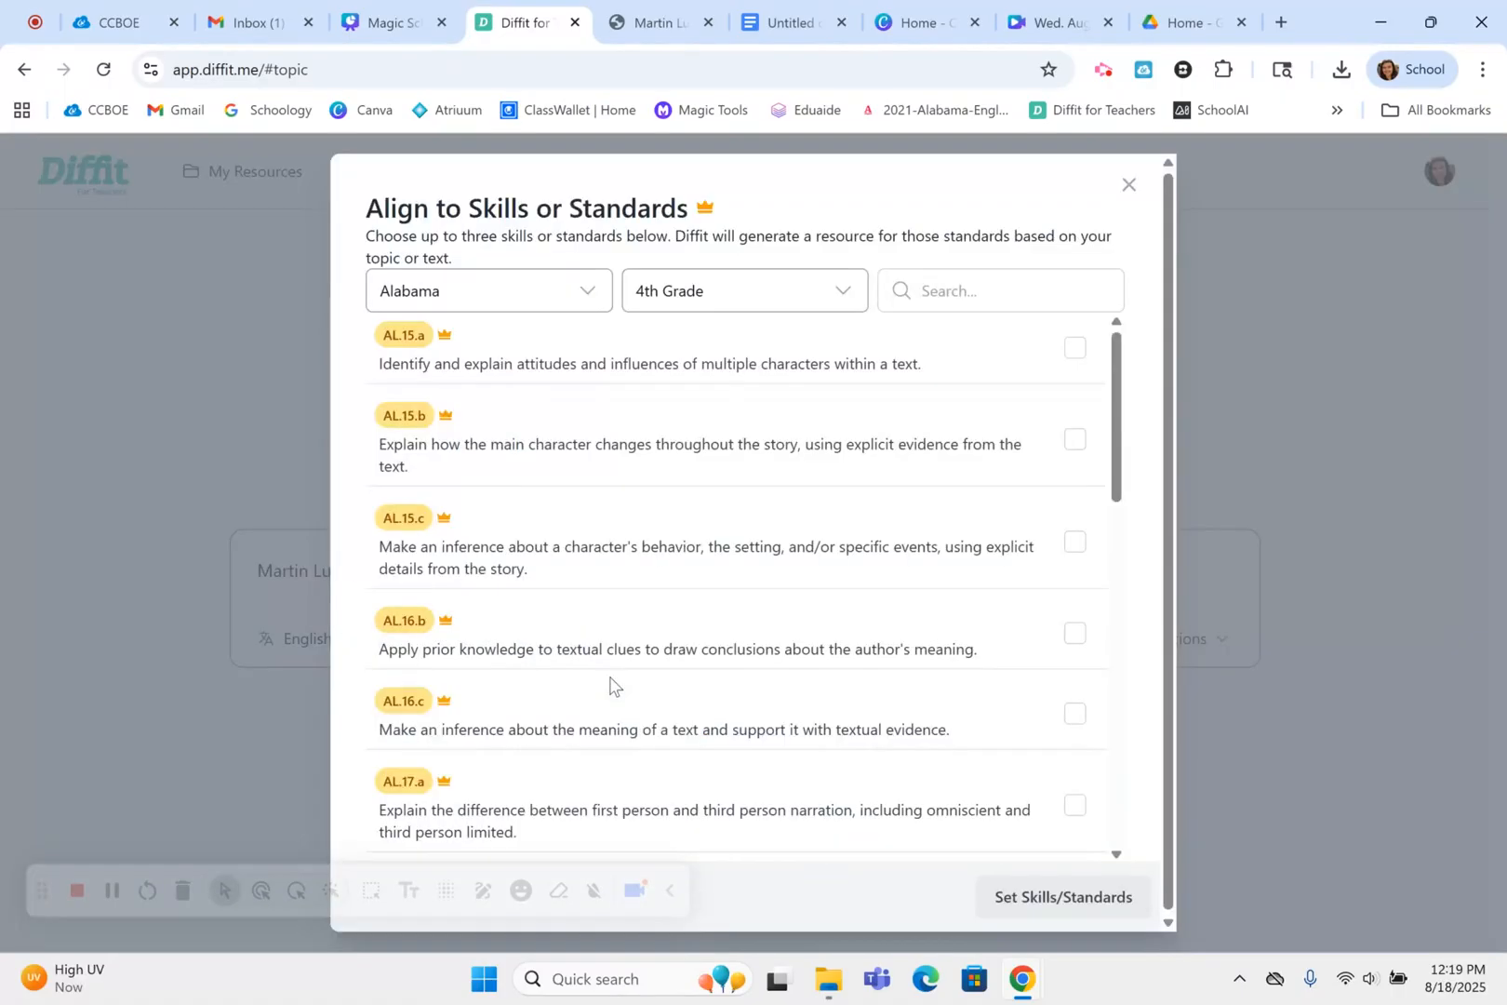
pyautogui.click(558, 309)
pyautogui.click(494, 421)
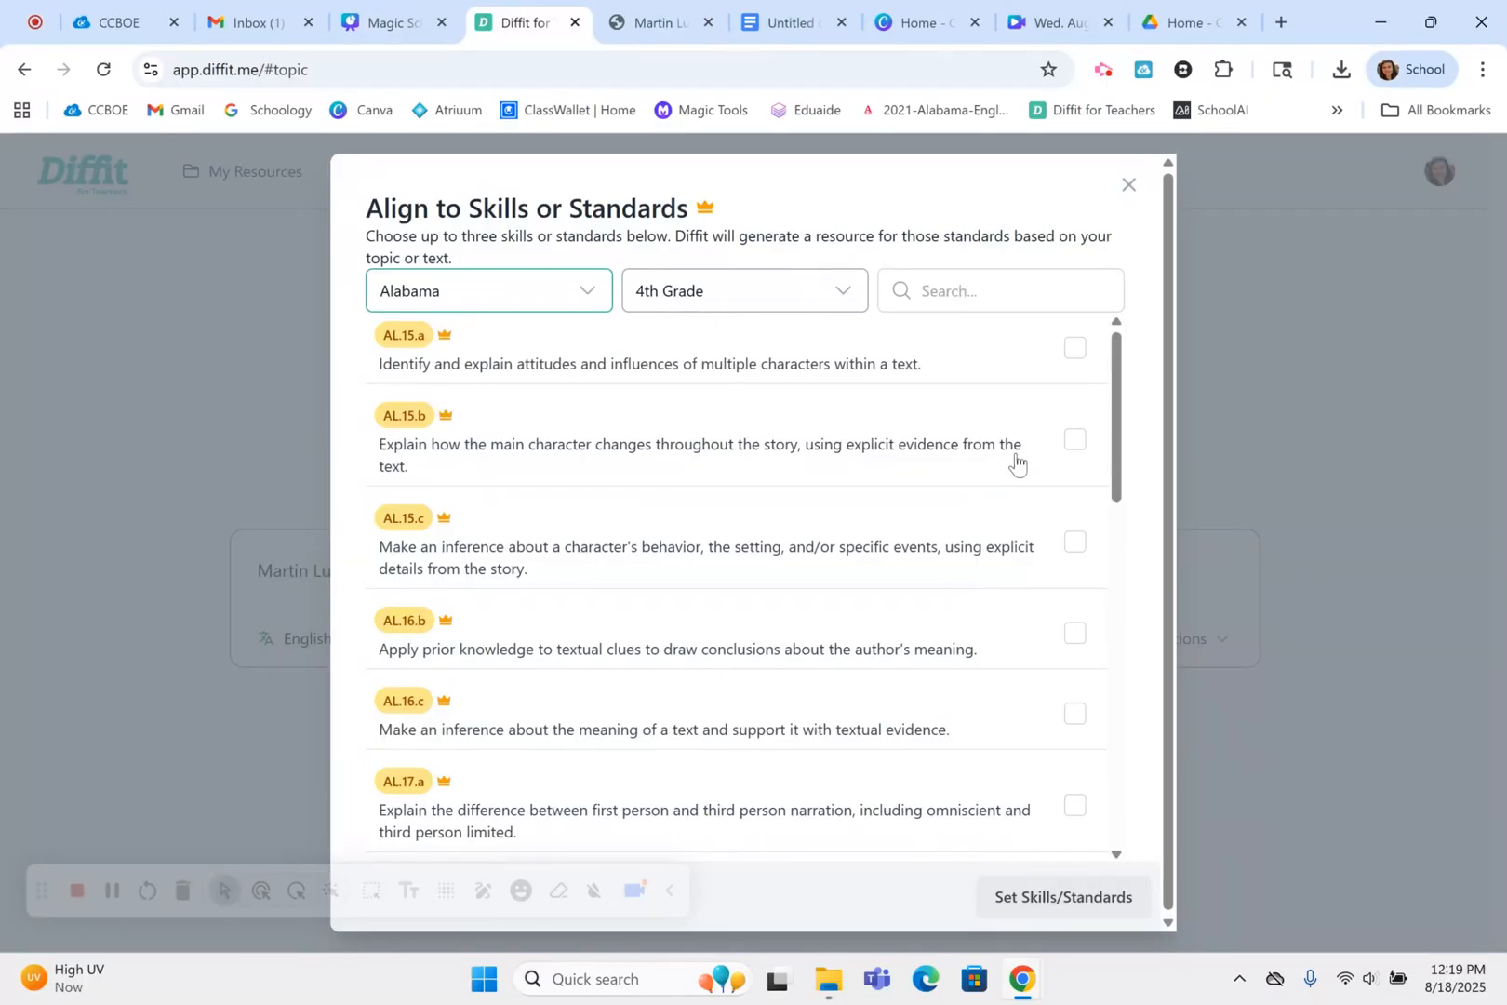
pyautogui.click(1075, 349)
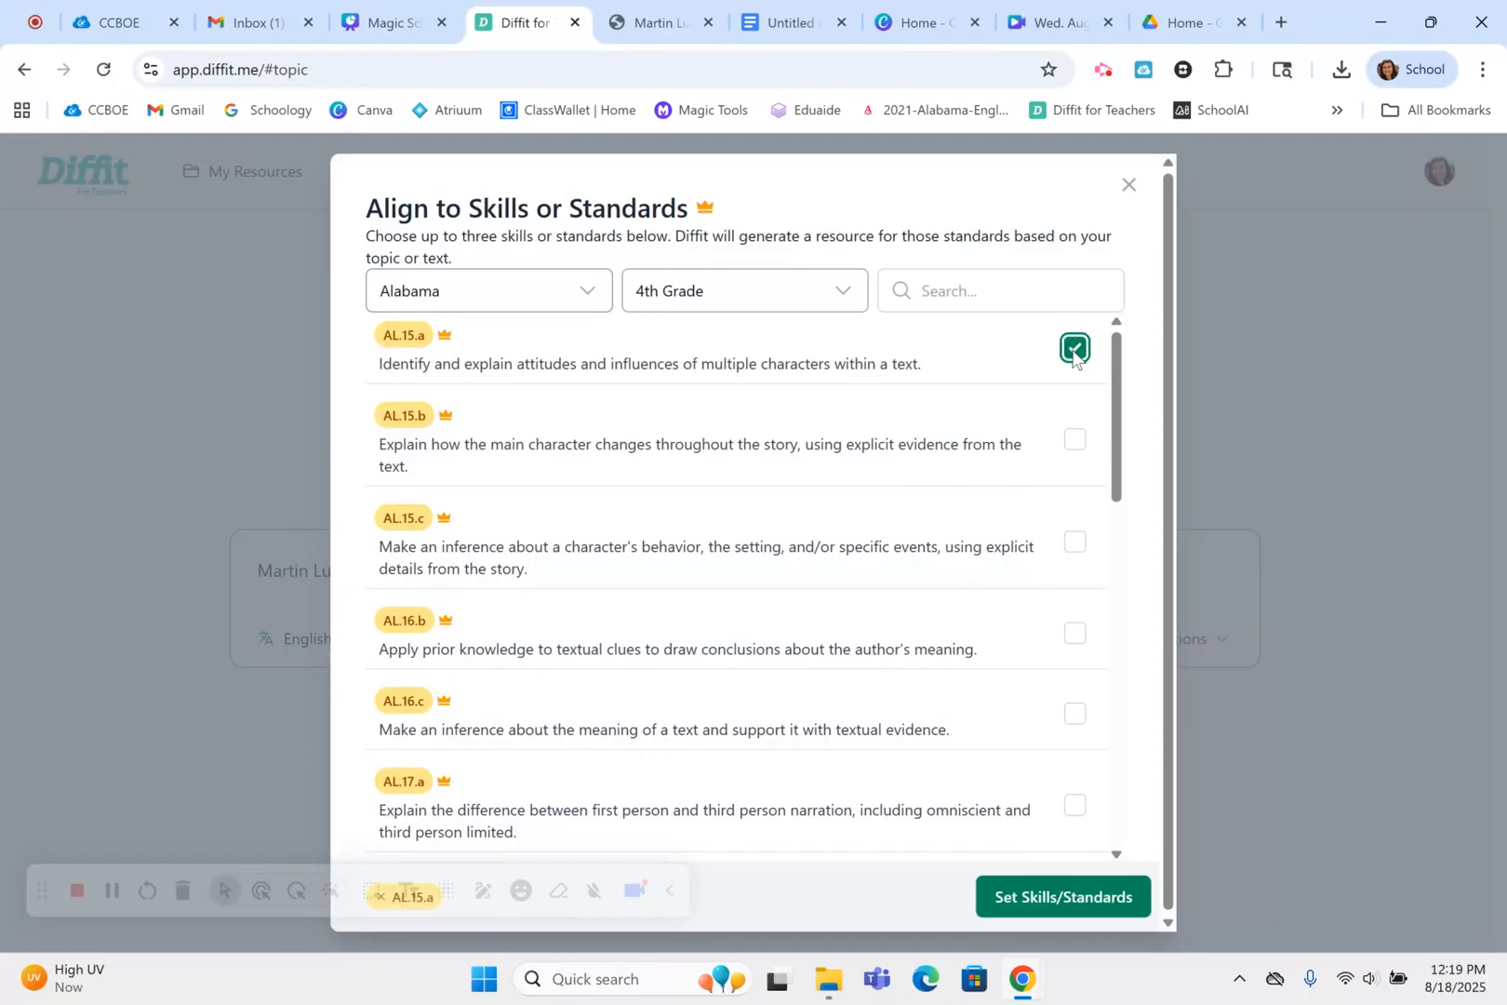
pyautogui.click(1076, 439)
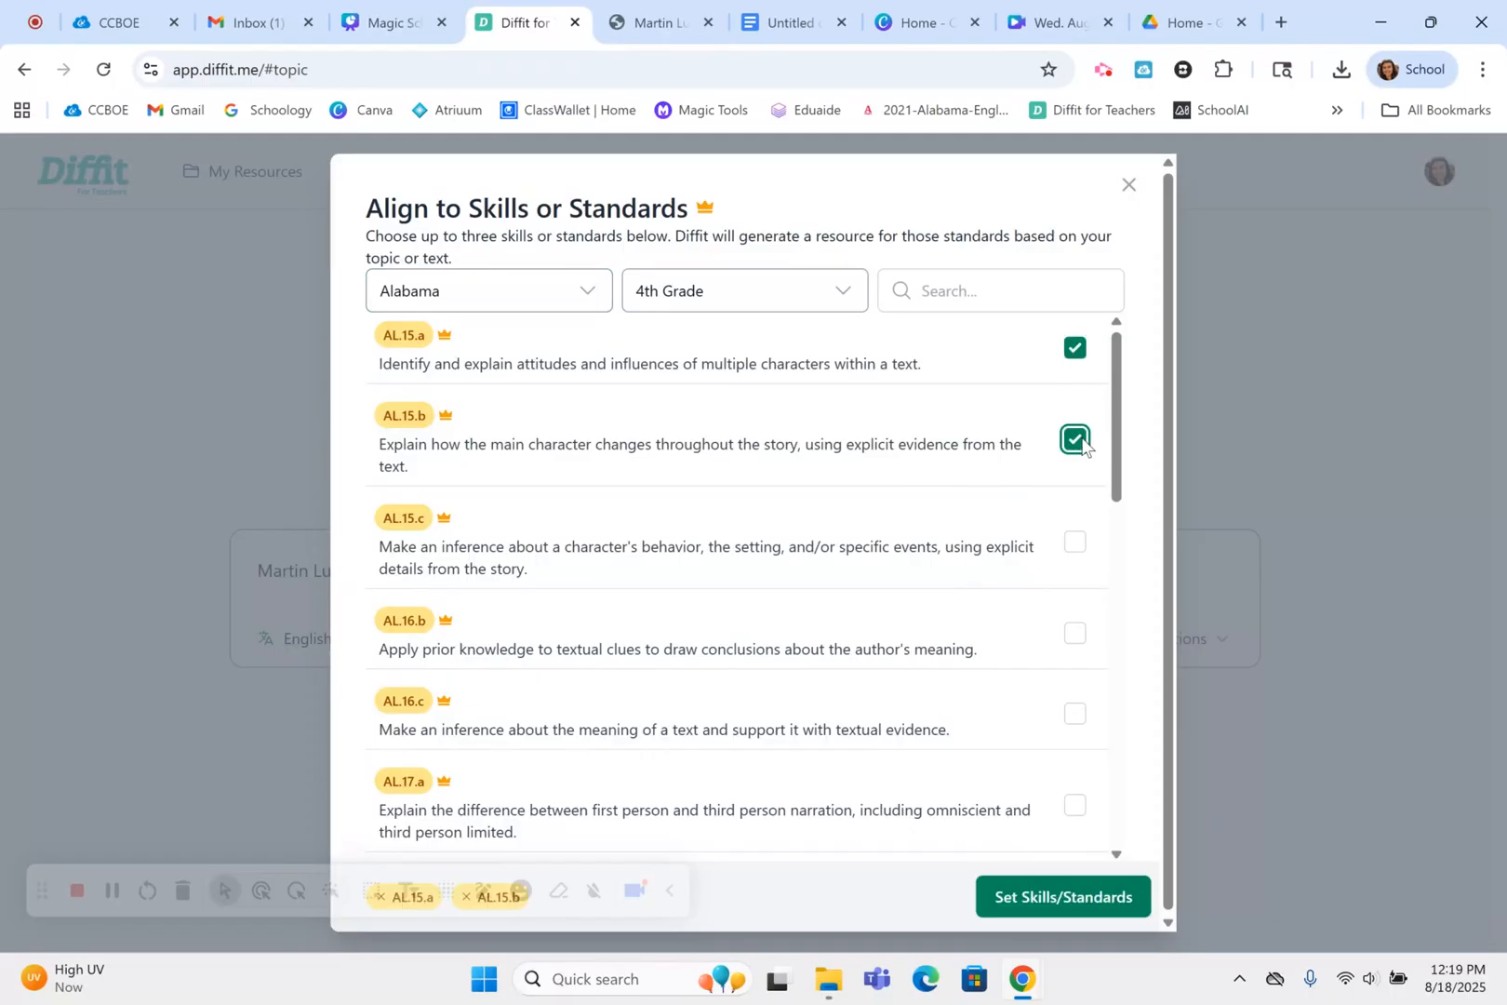
pyautogui.click(1028, 897)
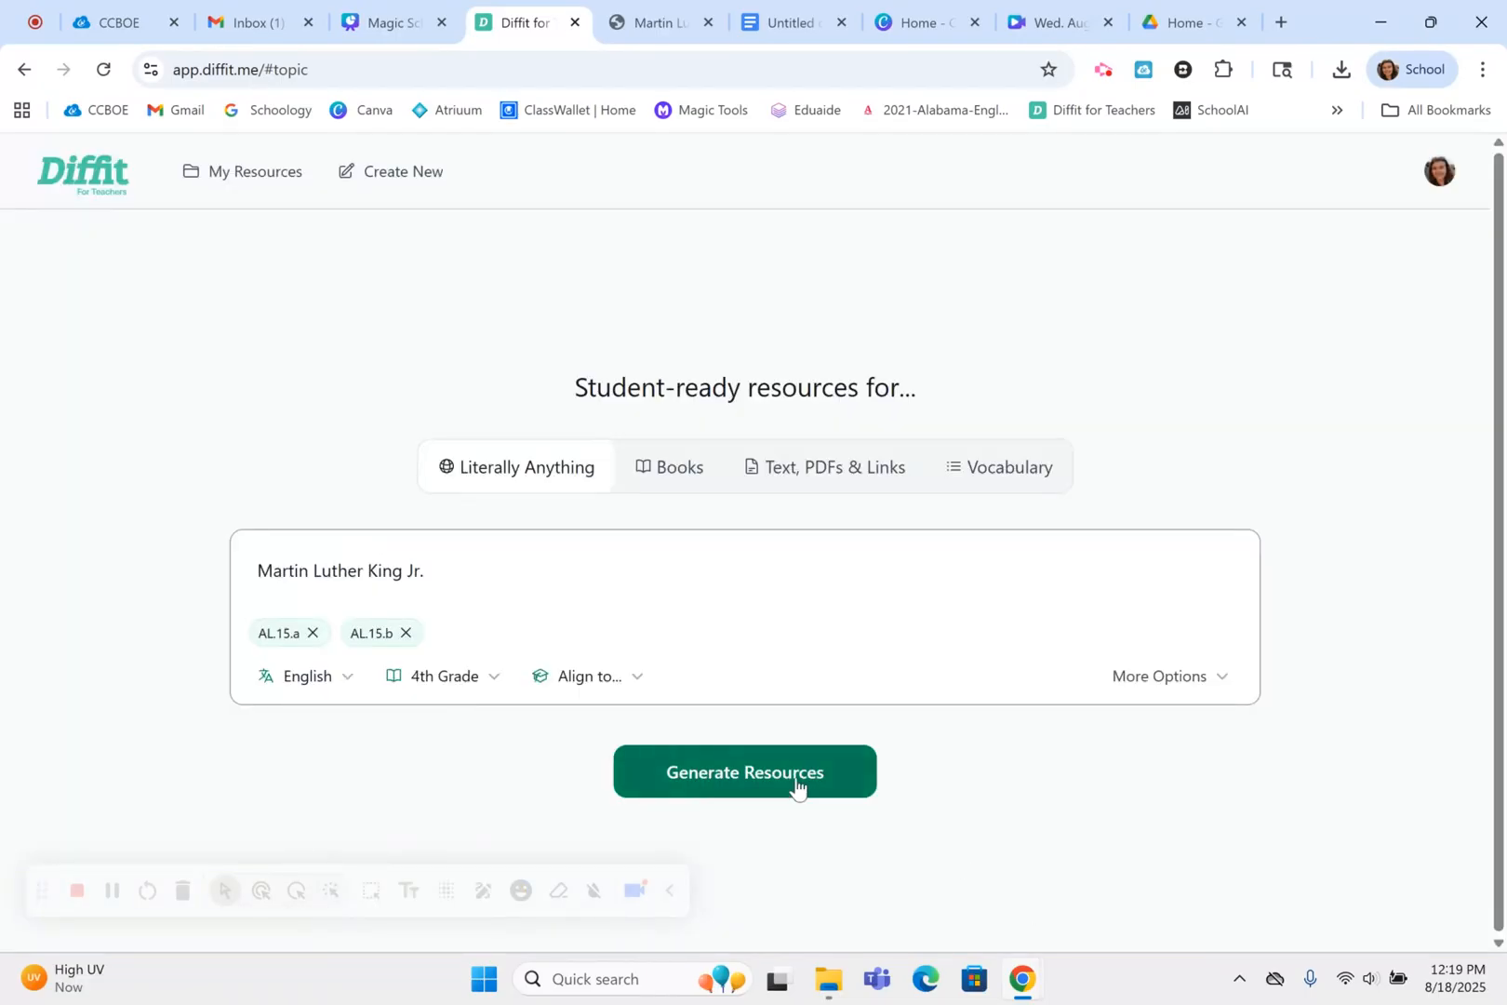
pyautogui.click(795, 778)
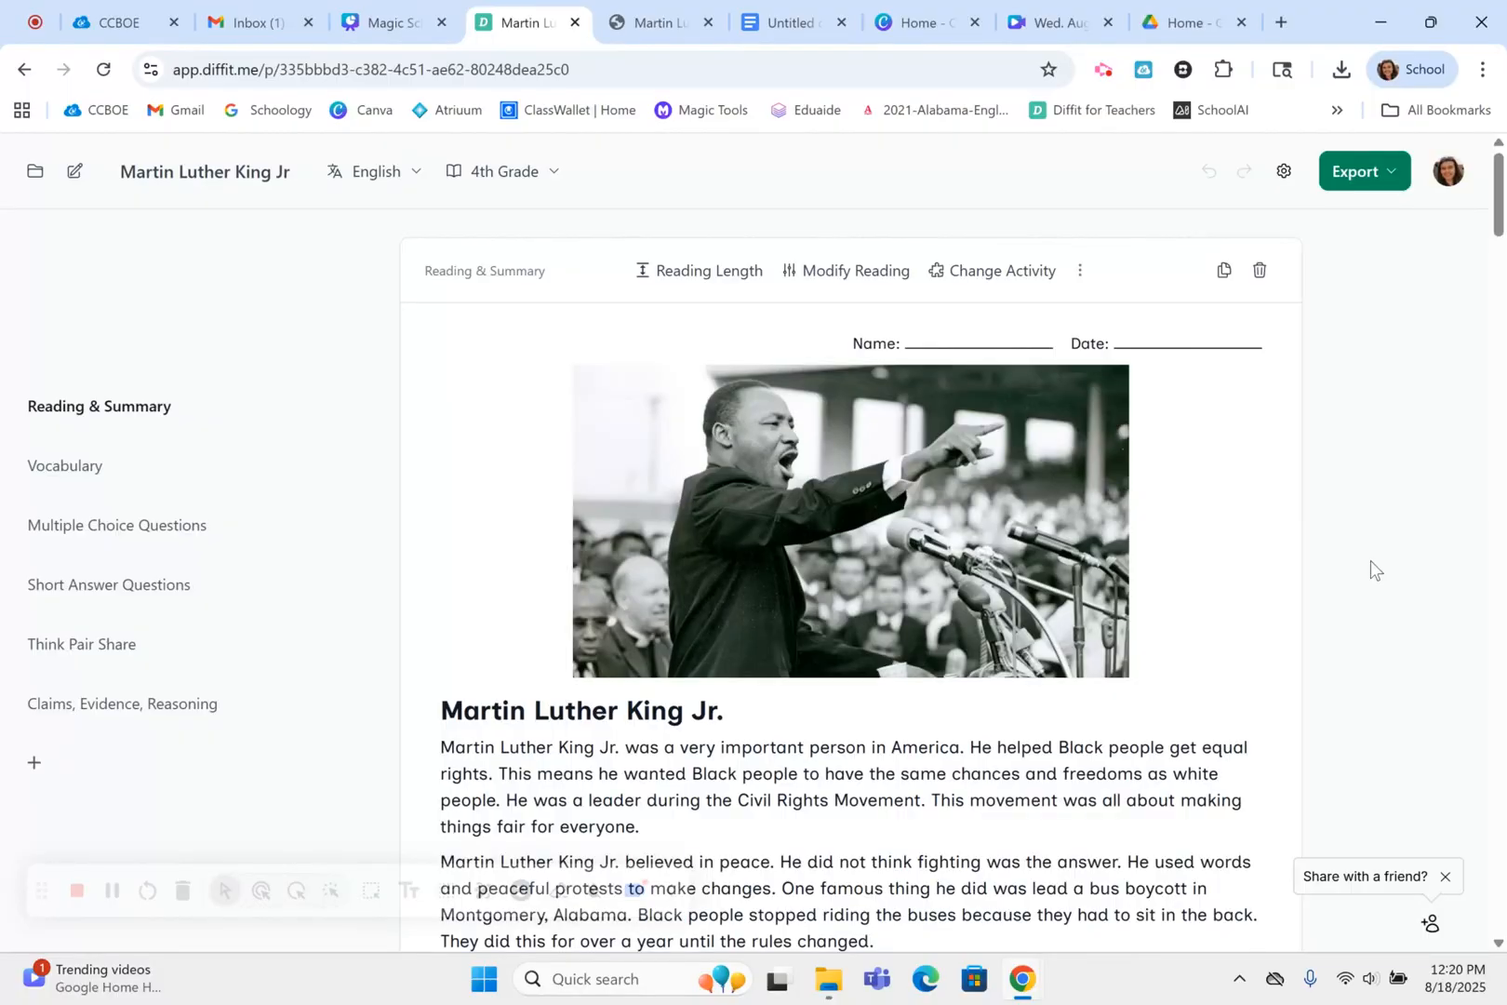
# Review the generated packet from the reading and vocabulary through the question sets, Think Pair Share and Claims, Evidence, Reasoning, and return to its beginning
pyautogui.scroll(-1, 1370, 560)
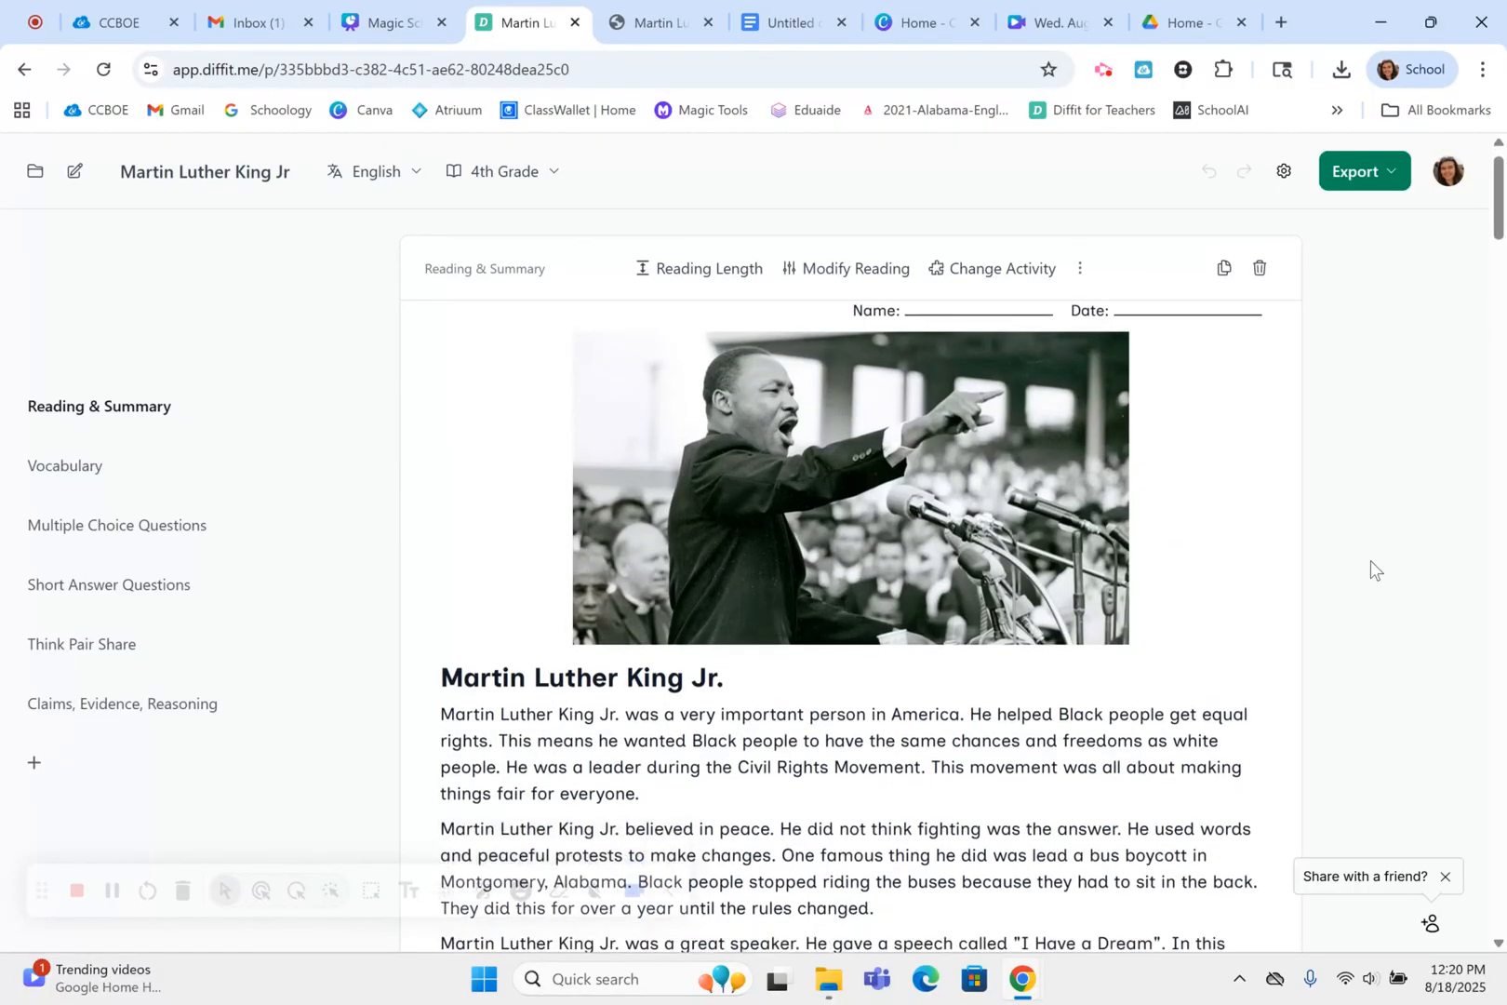
pyautogui.scroll(-2, 1370, 560)
pyautogui.scroll(-2, 1370, 560)
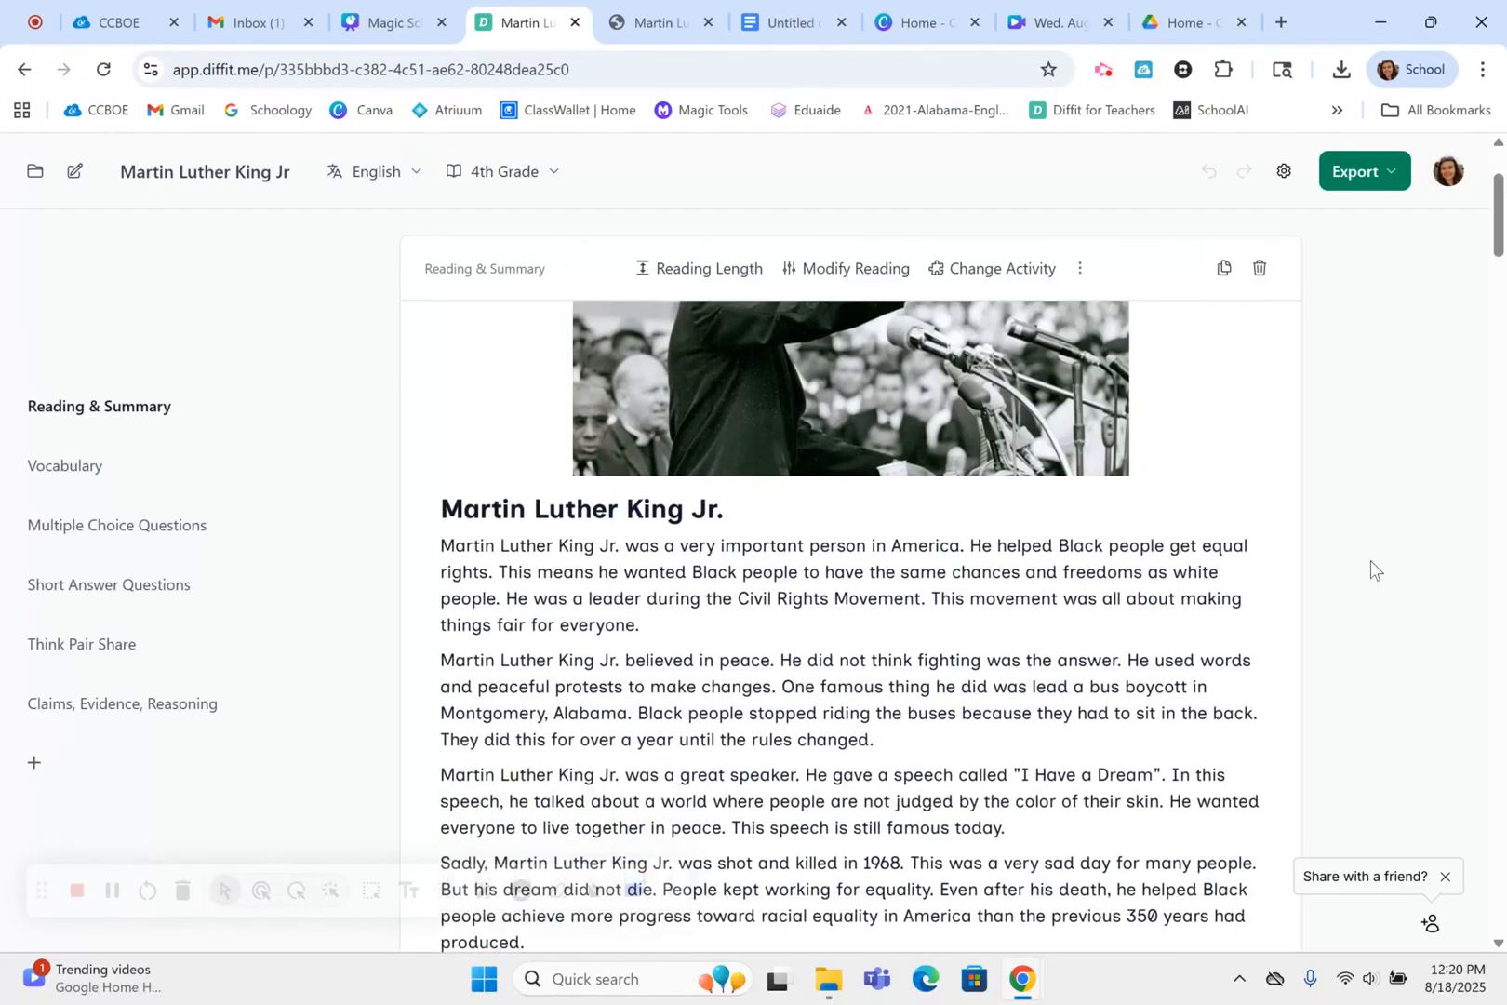
pyautogui.scroll(-3, 1370, 560)
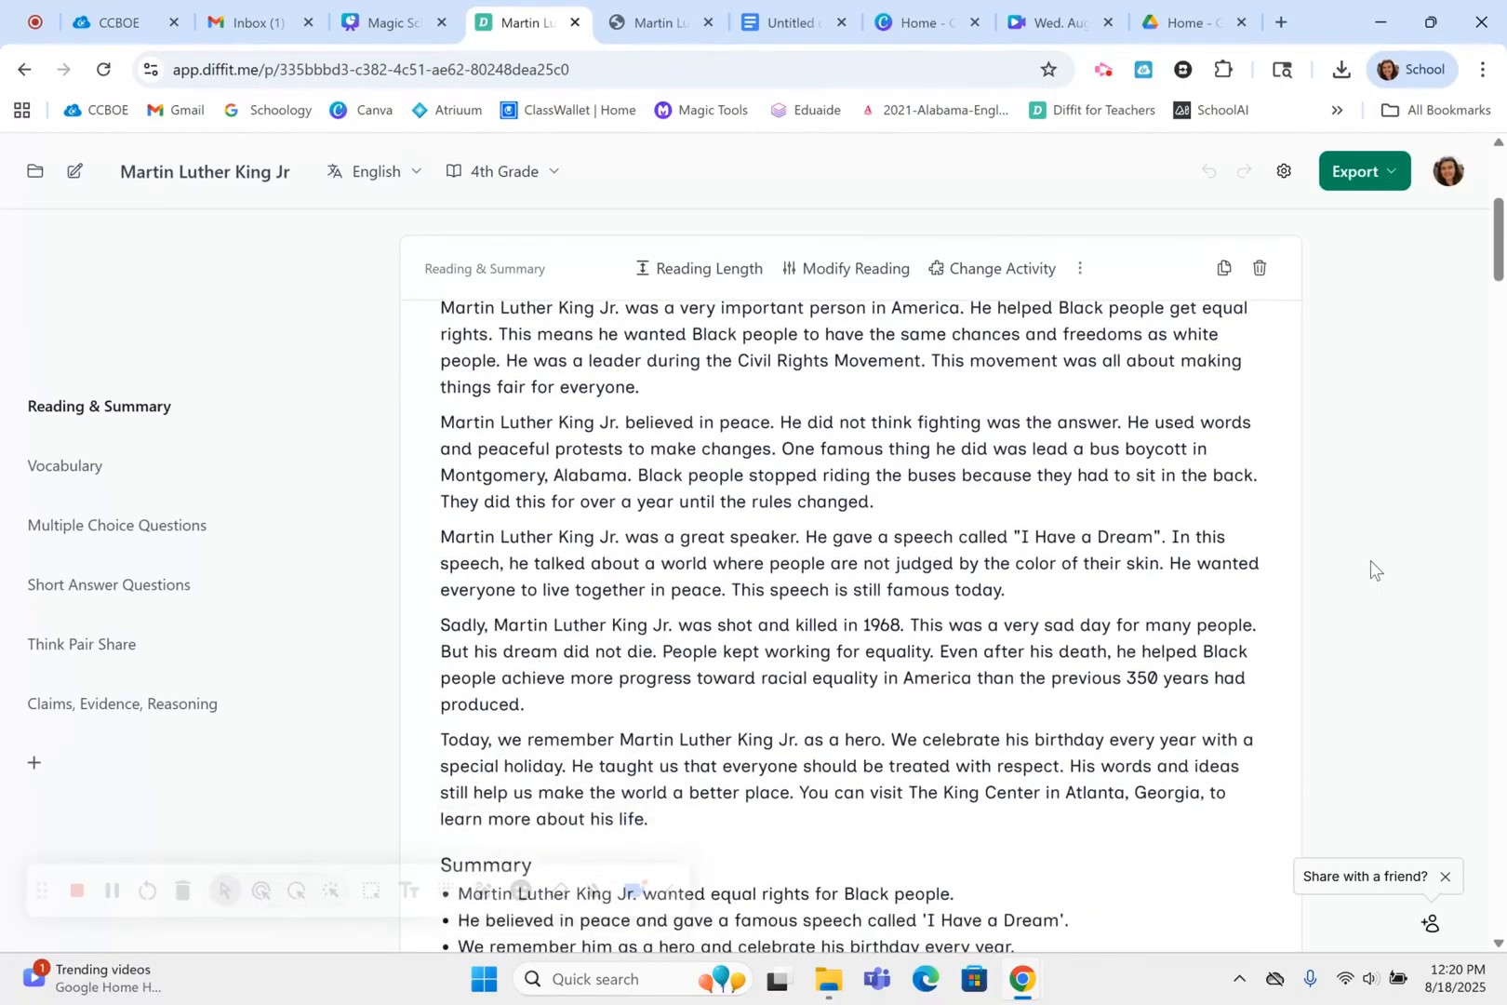
pyautogui.scroll(-2, 1370, 560)
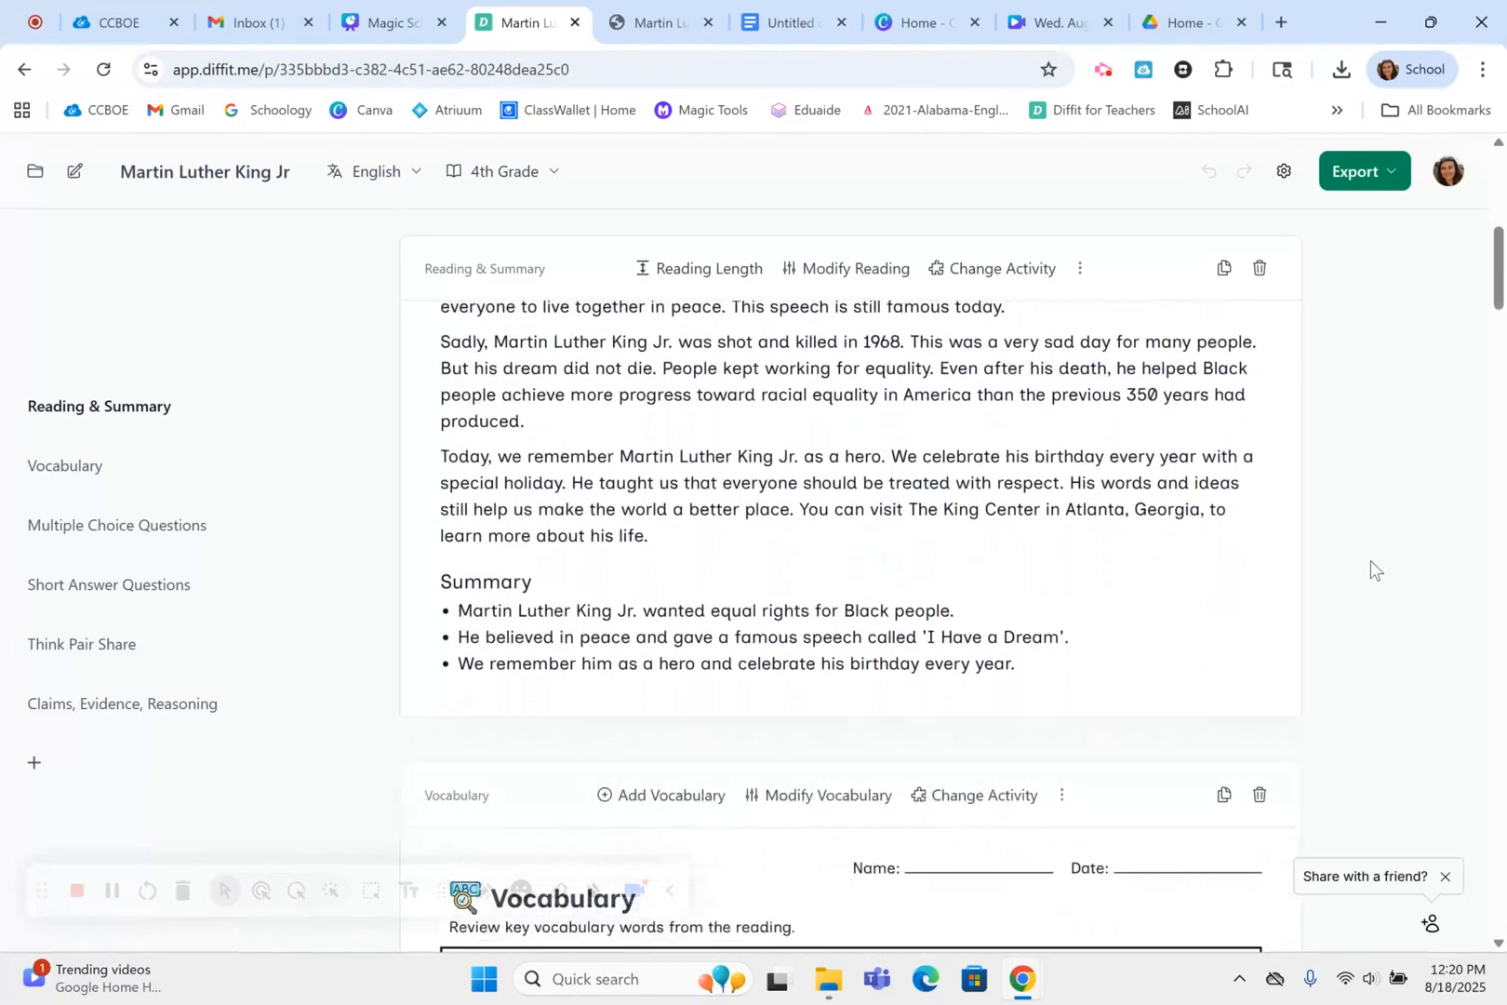
pyautogui.scroll(-3, 1370, 560)
pyautogui.scroll(-3, 1370, 560)
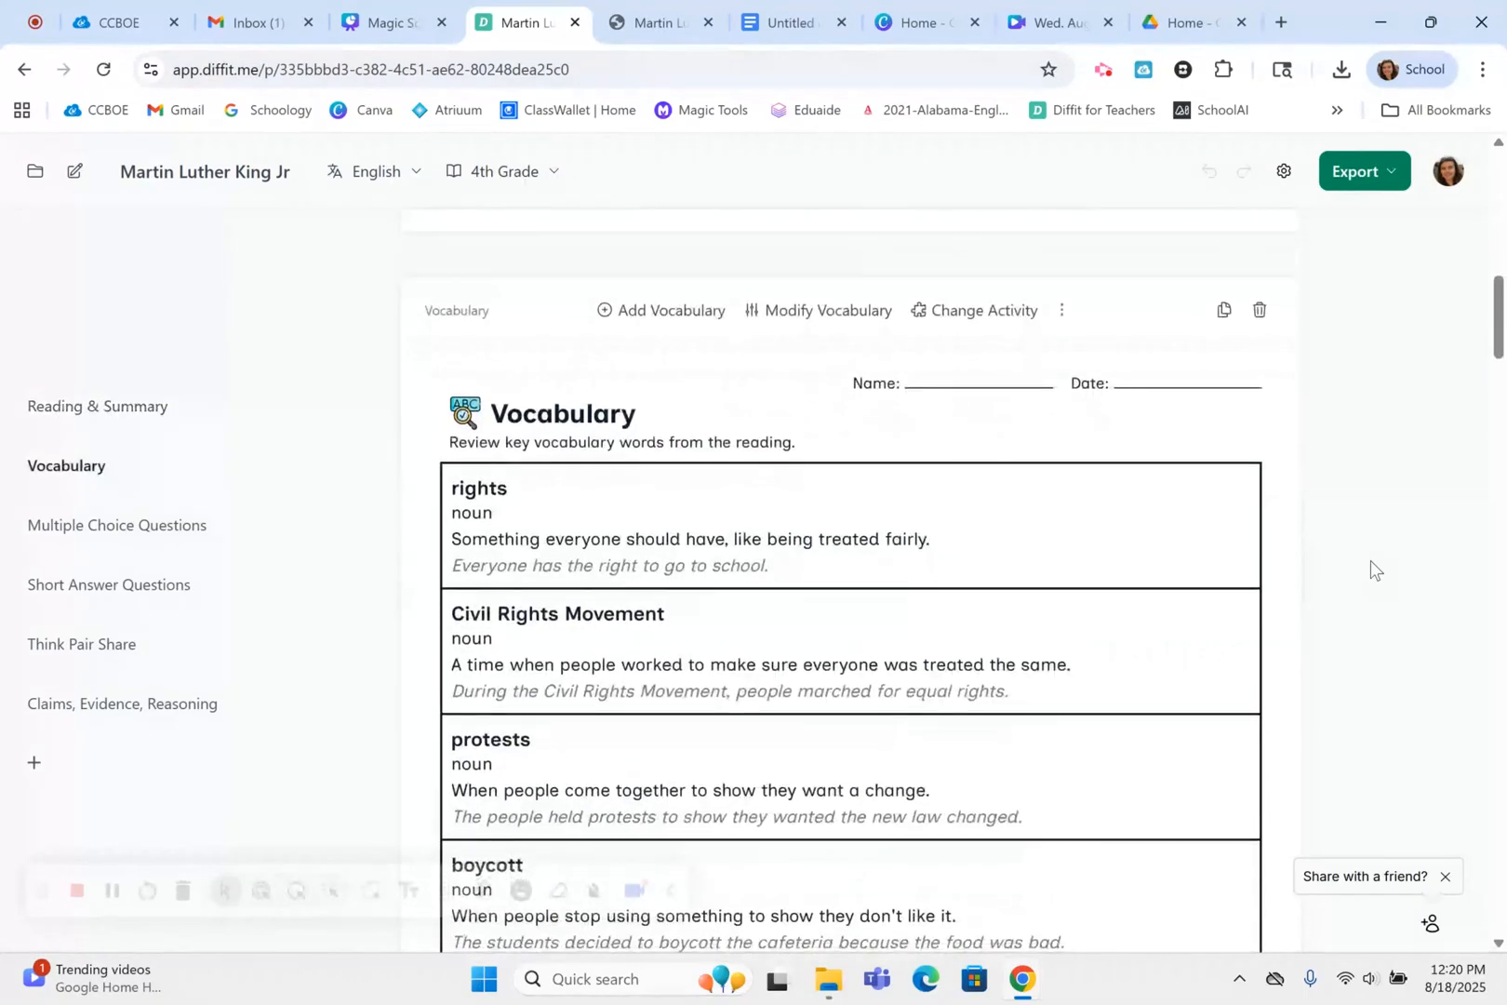
pyautogui.scroll(-3, 1370, 560)
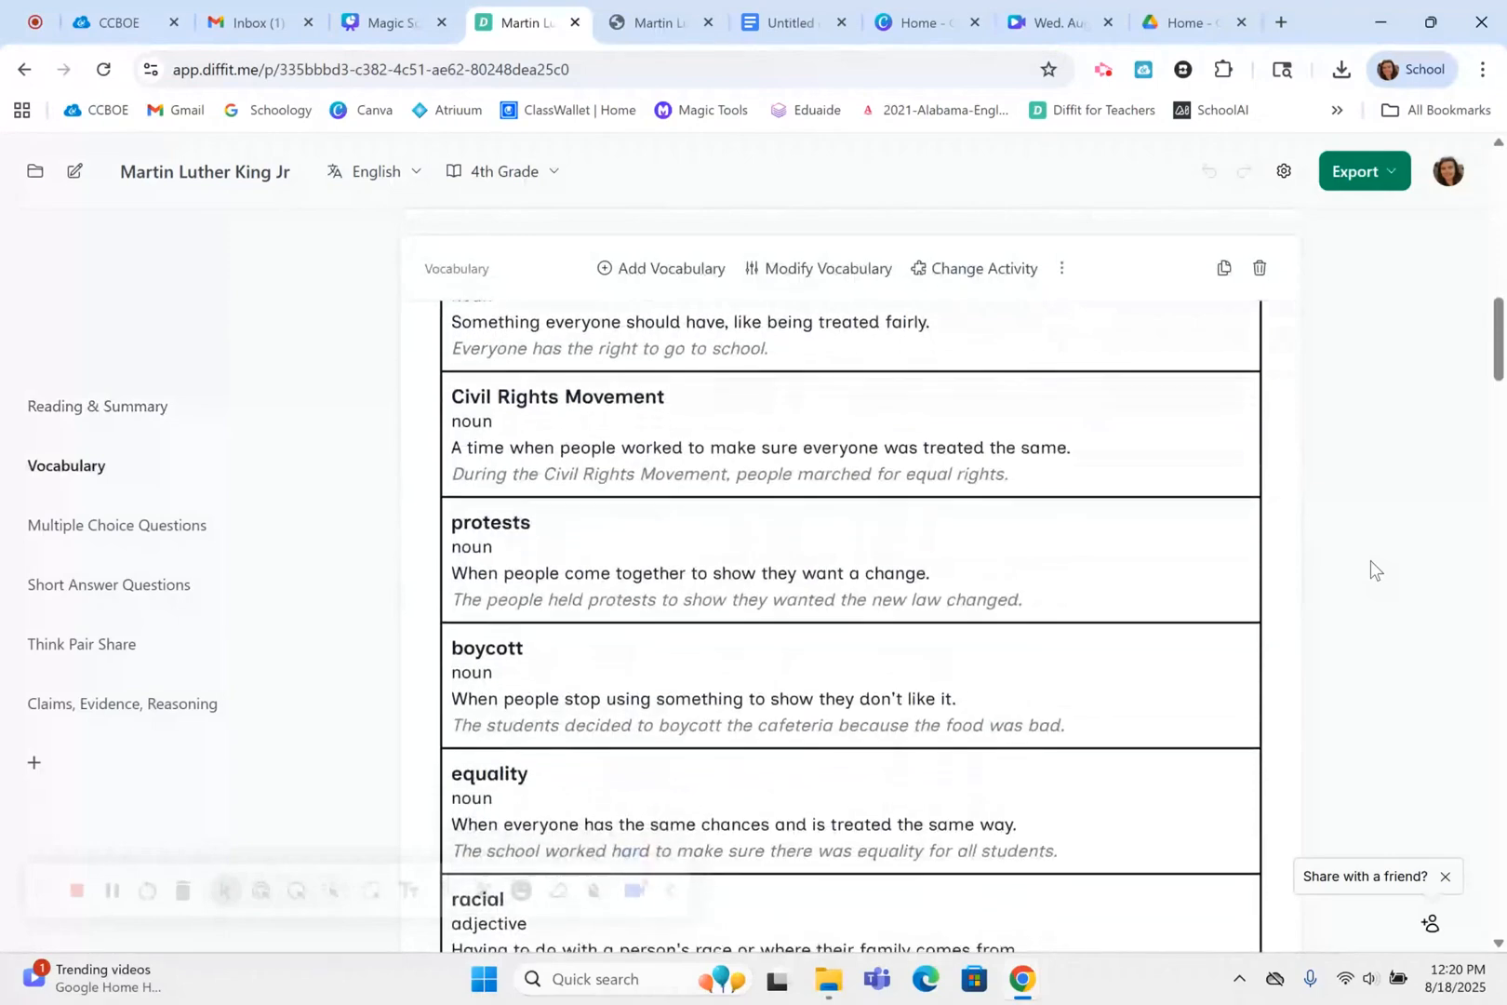
pyautogui.scroll(-7, 1370, 560)
pyautogui.scroll(-5, 1370, 560)
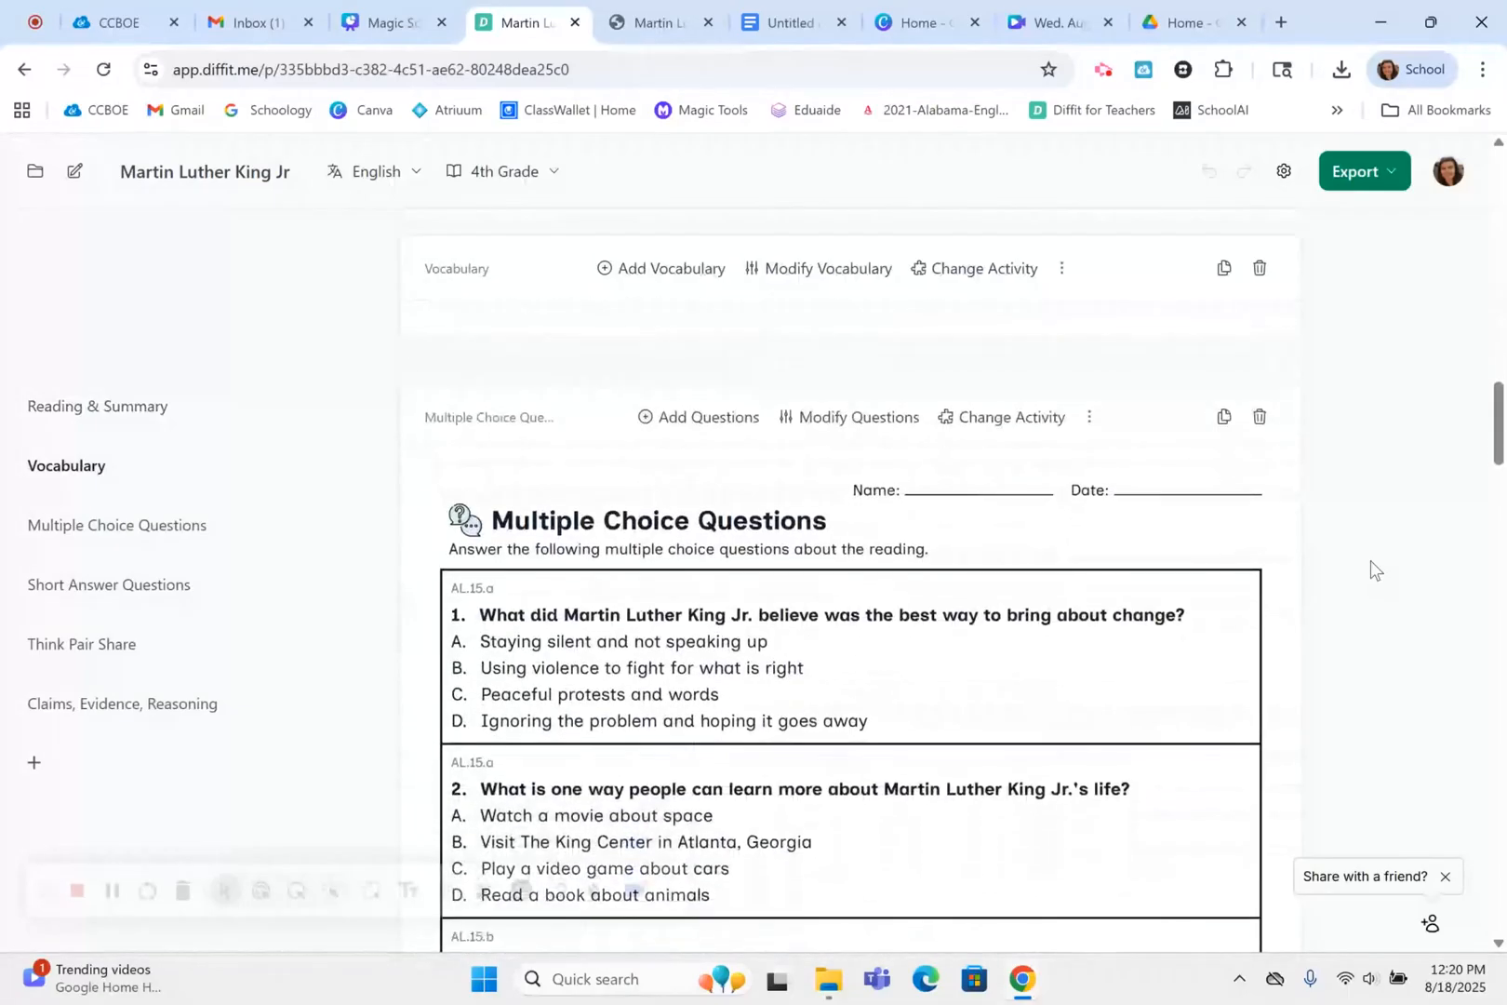
pyautogui.scroll(-6, 1370, 560)
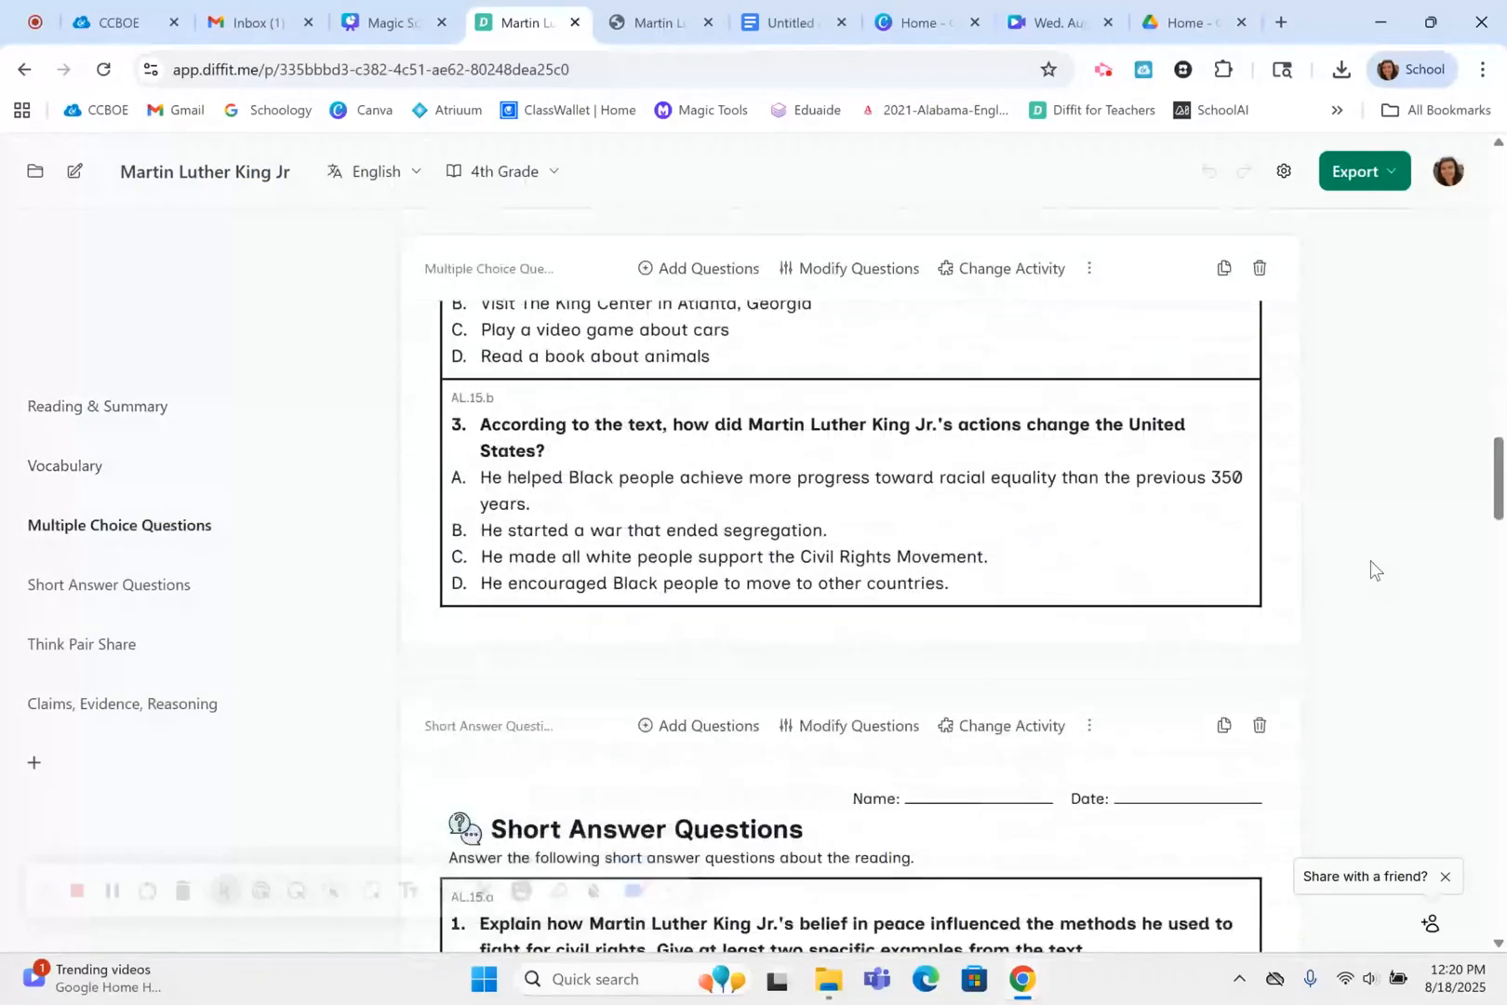
pyautogui.scroll(-7, 1371, 560)
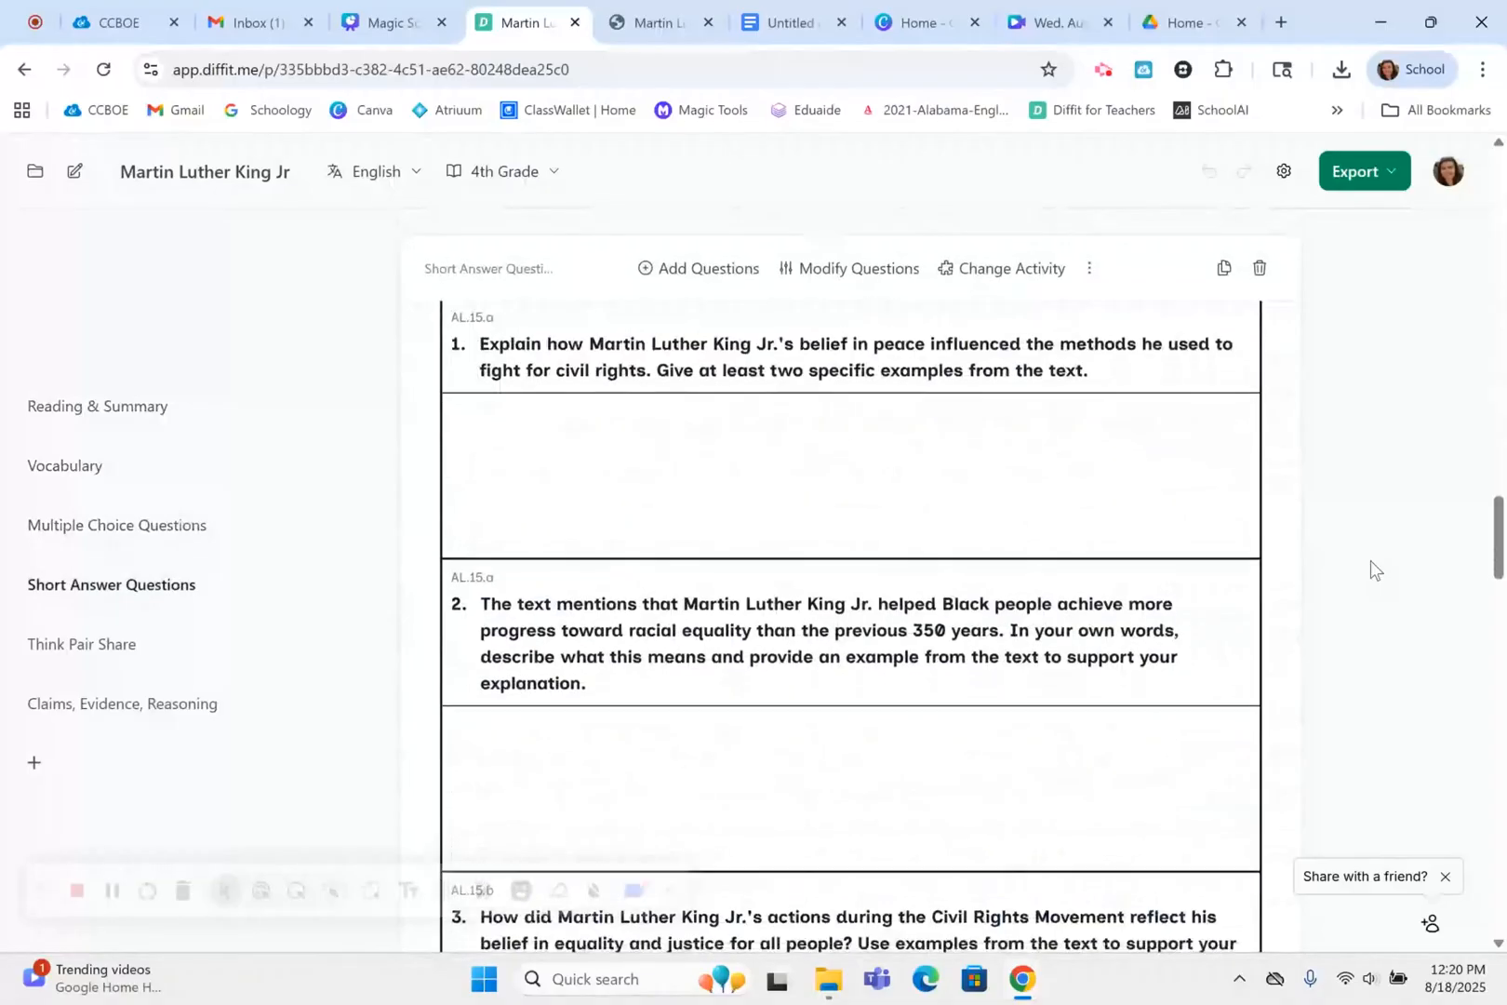
pyautogui.scroll(-7, 1370, 560)
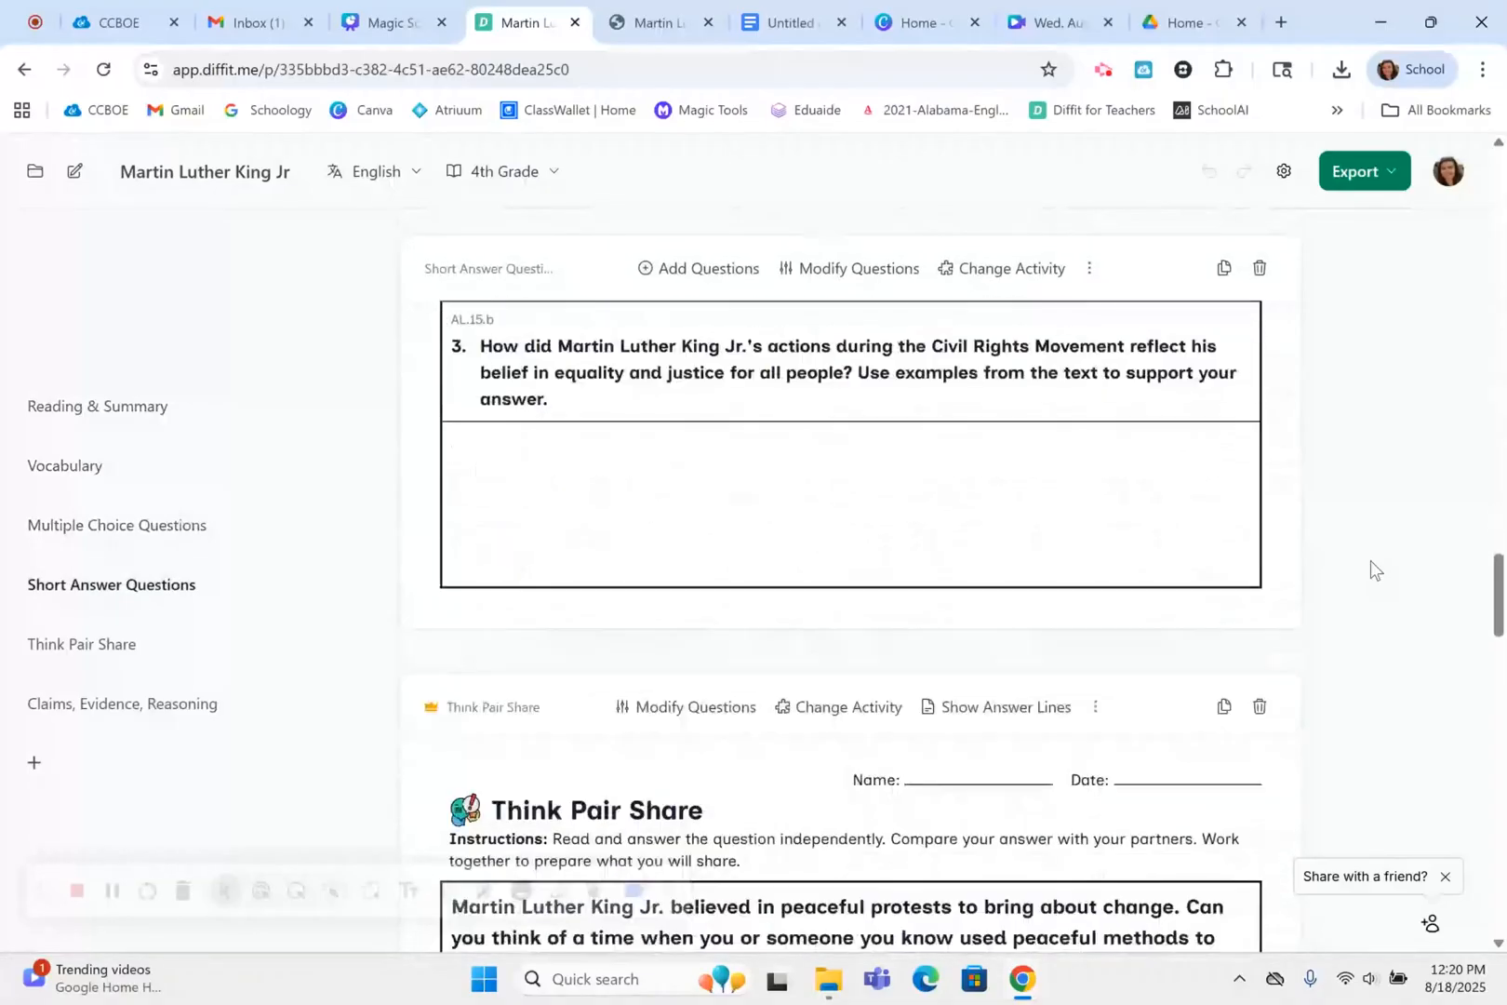
pyautogui.scroll(-6, 1370, 560)
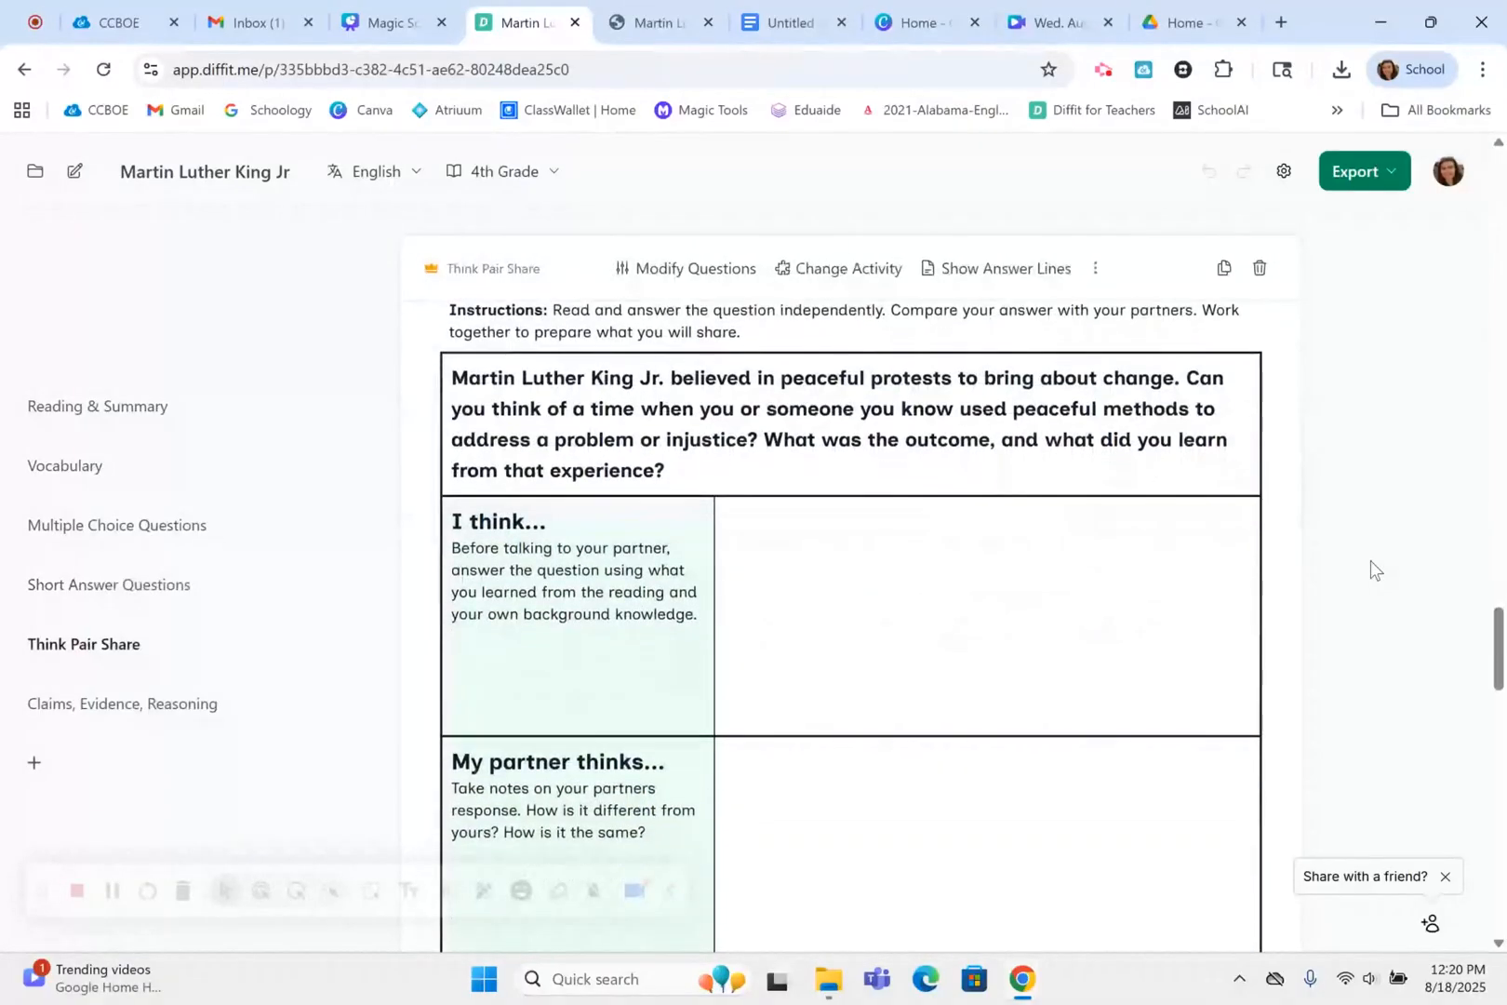
pyautogui.scroll(-2, 1371, 560)
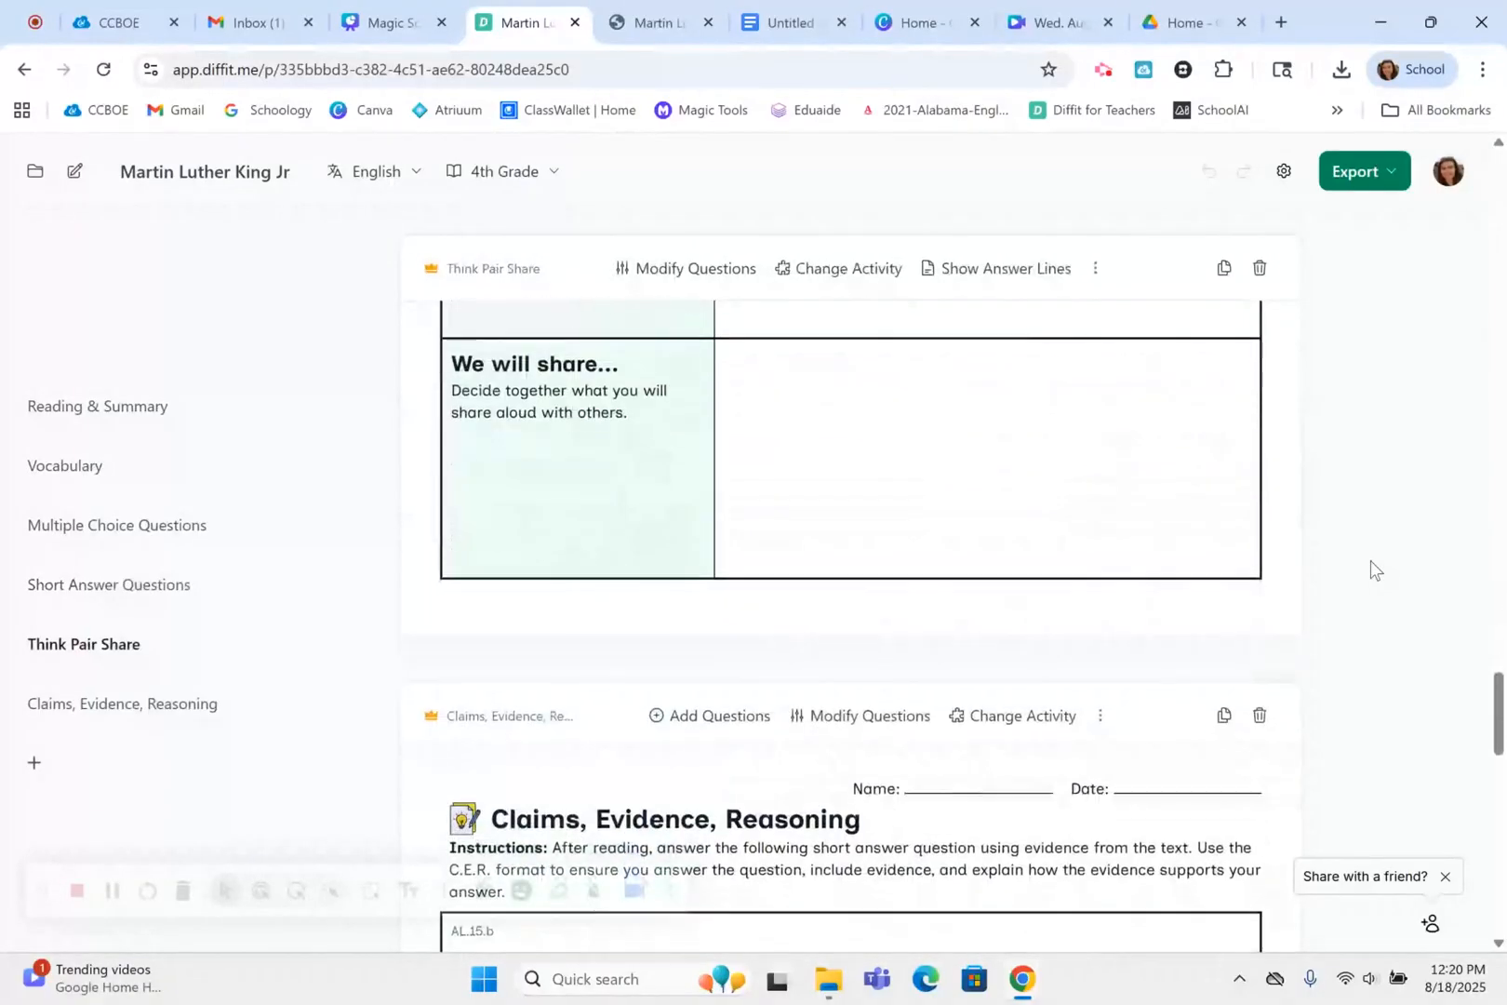
pyautogui.scroll(-8, 1370, 560)
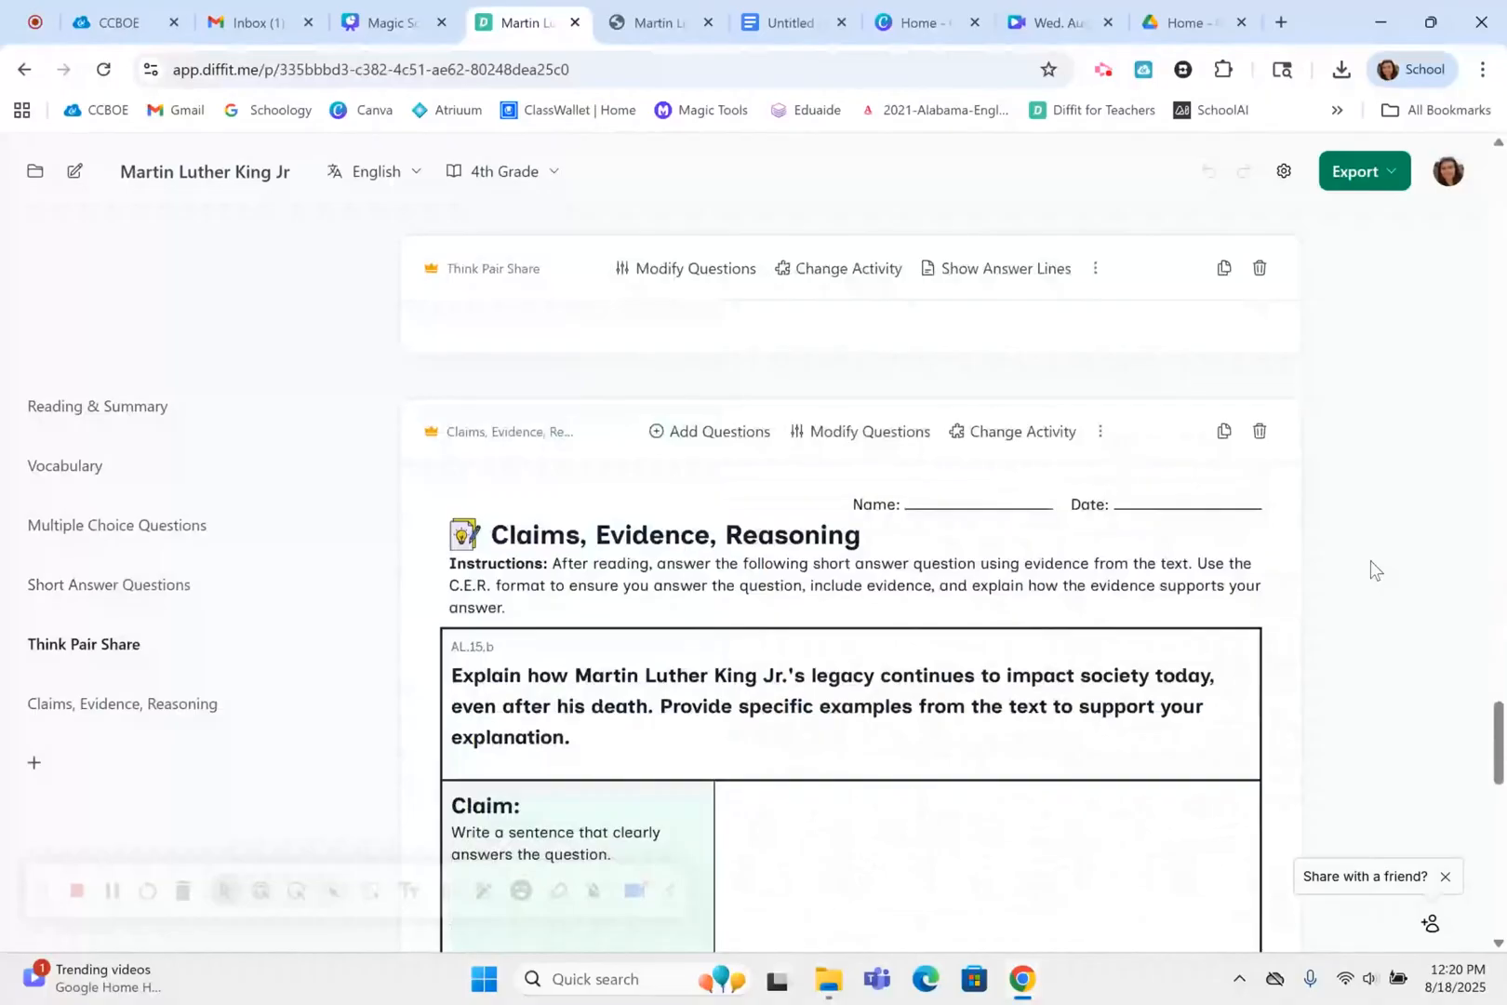
pyautogui.scroll(-2, 1370, 560)
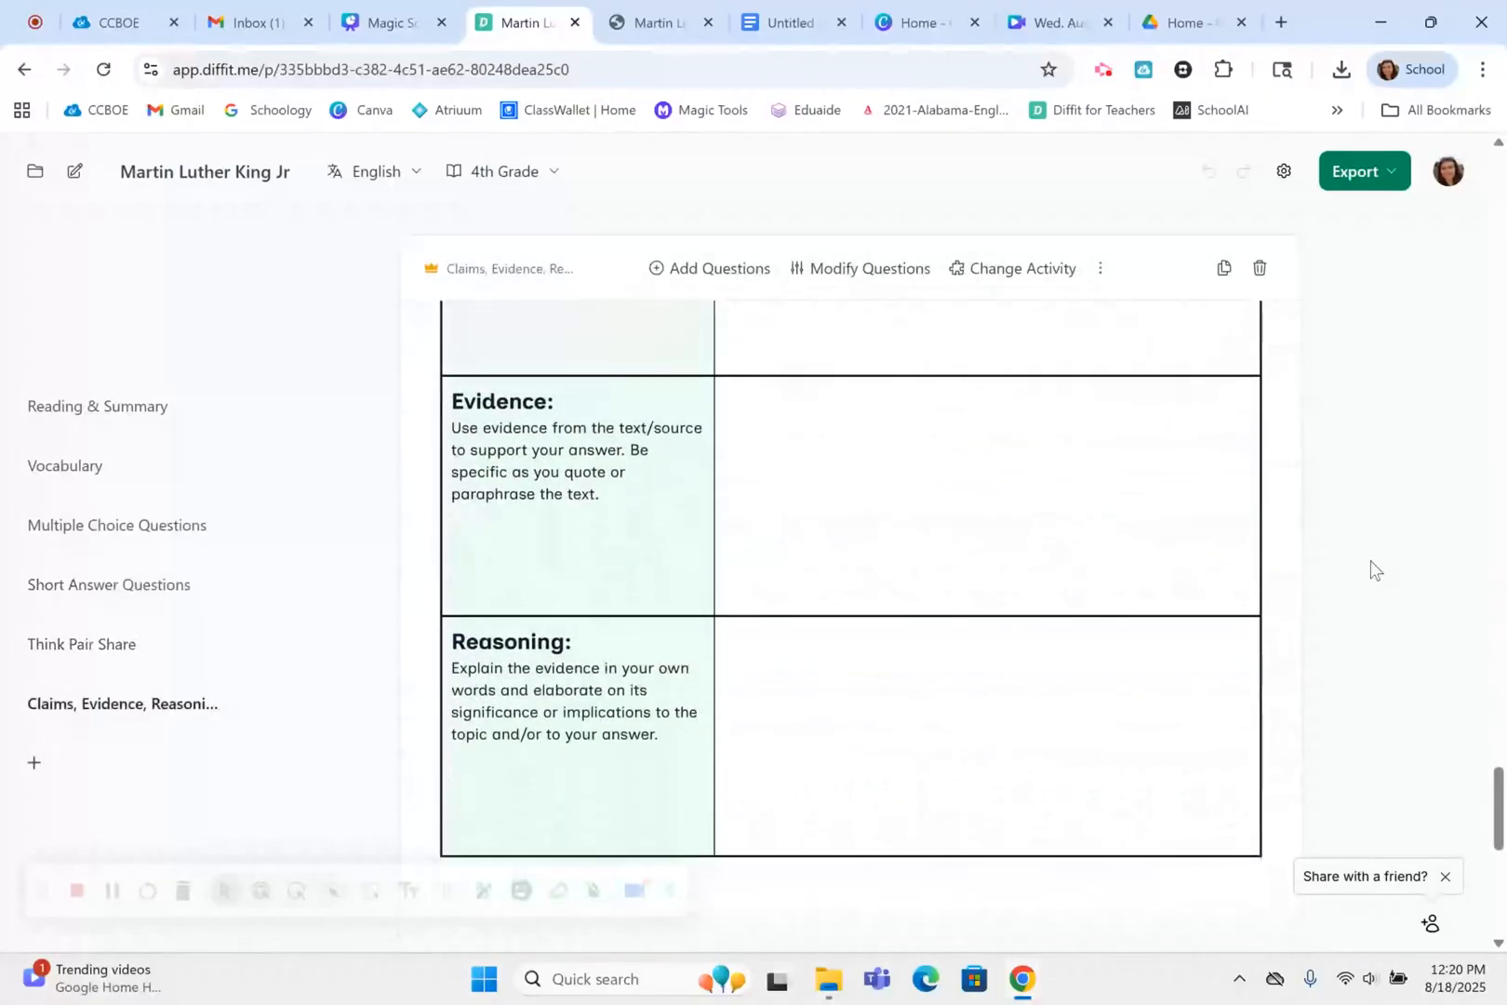
pyautogui.scroll(10, 1370, 560)
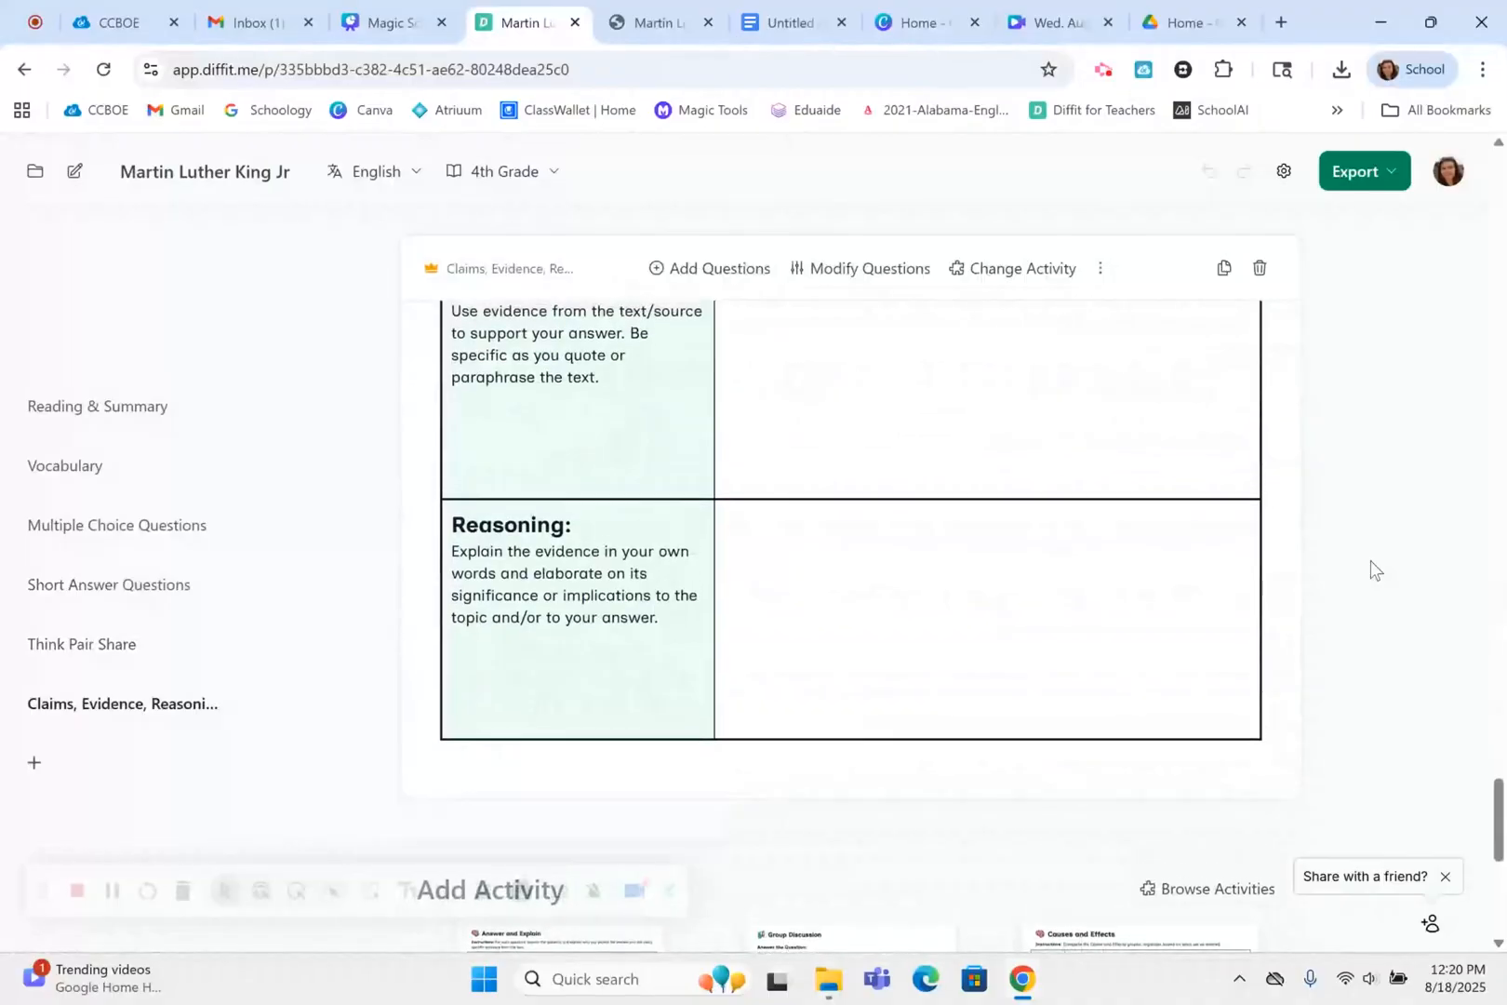
pyautogui.scroll(20, 1371, 560)
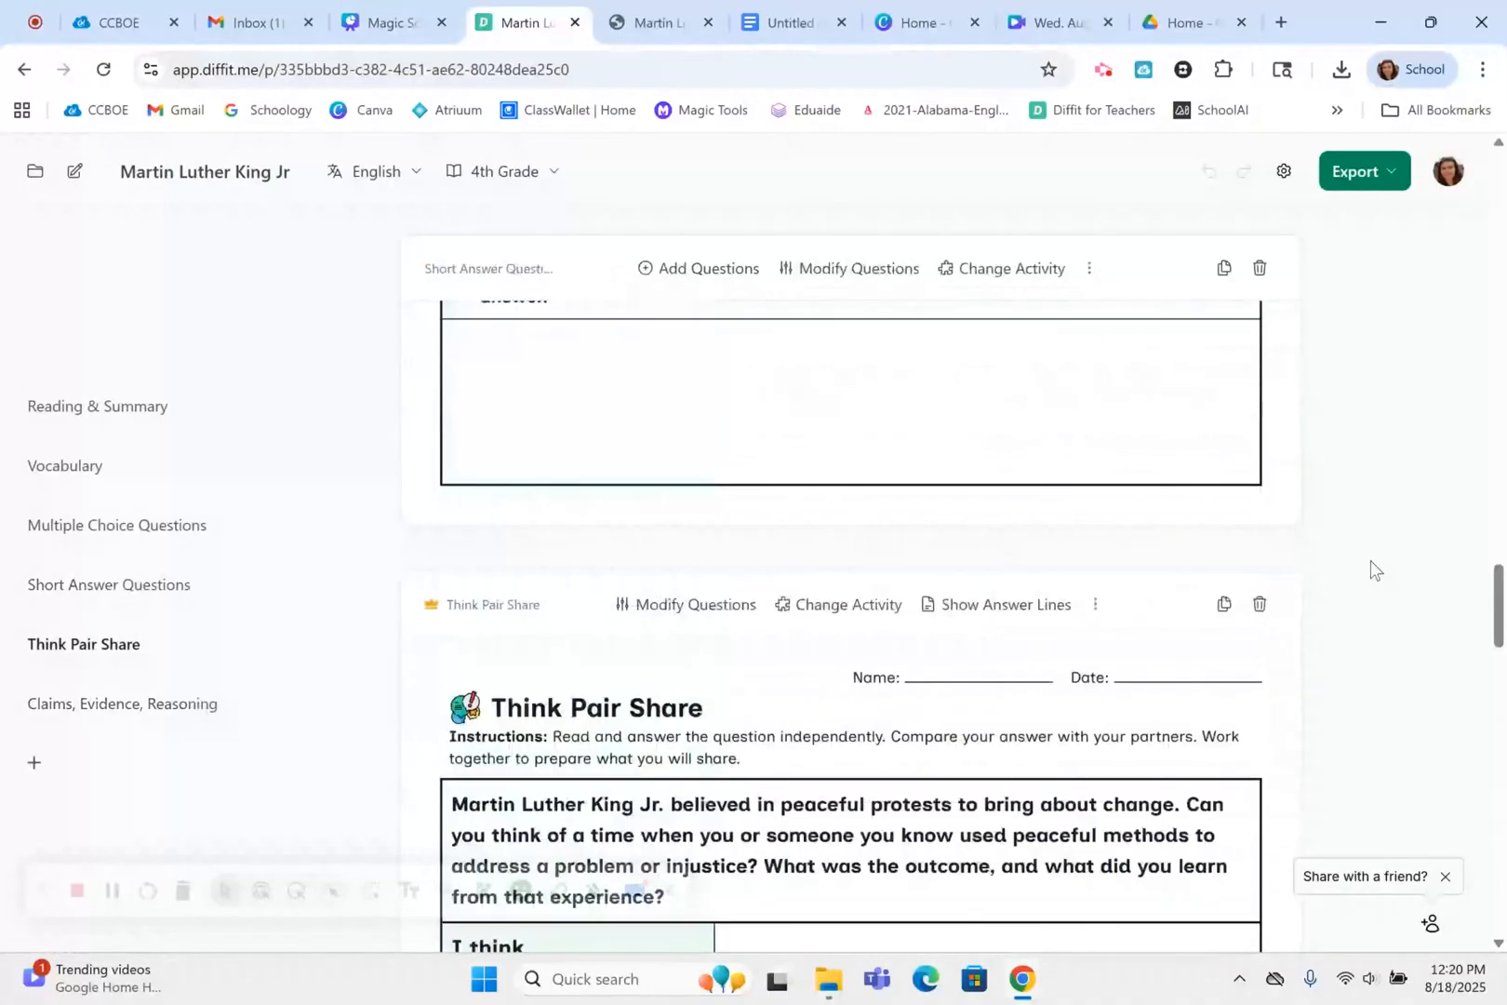
pyautogui.scroll(15, 1371, 560)
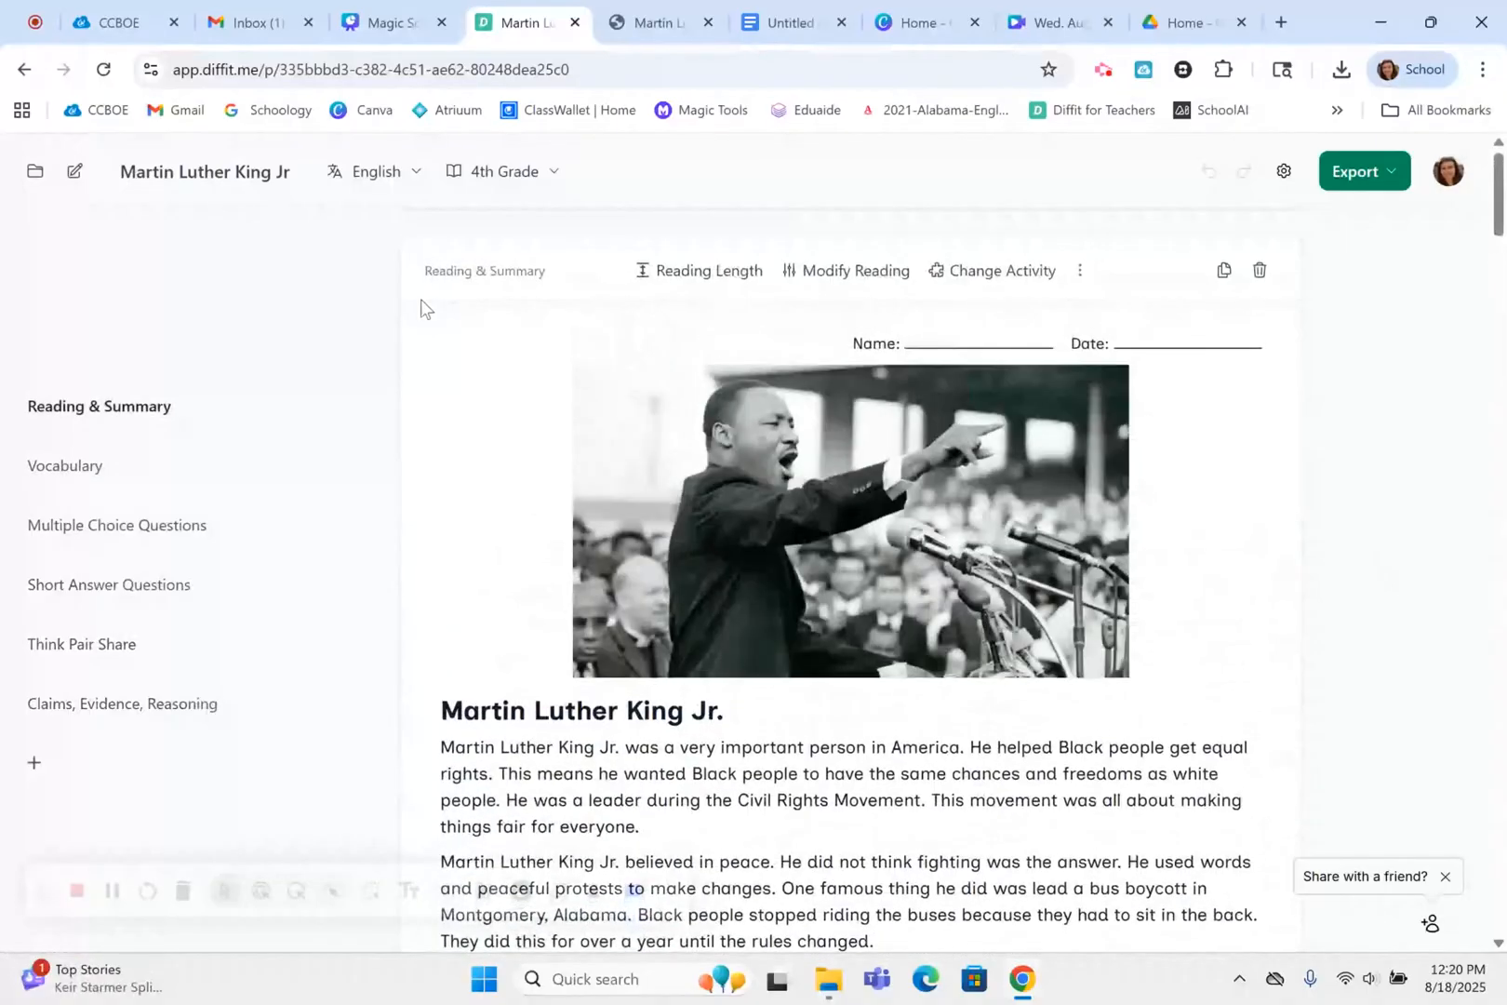
# Start a new resource based on a text or link, using the web address of the open "I Have a Dream" speech PDF as its source
pyautogui.click(74, 173)
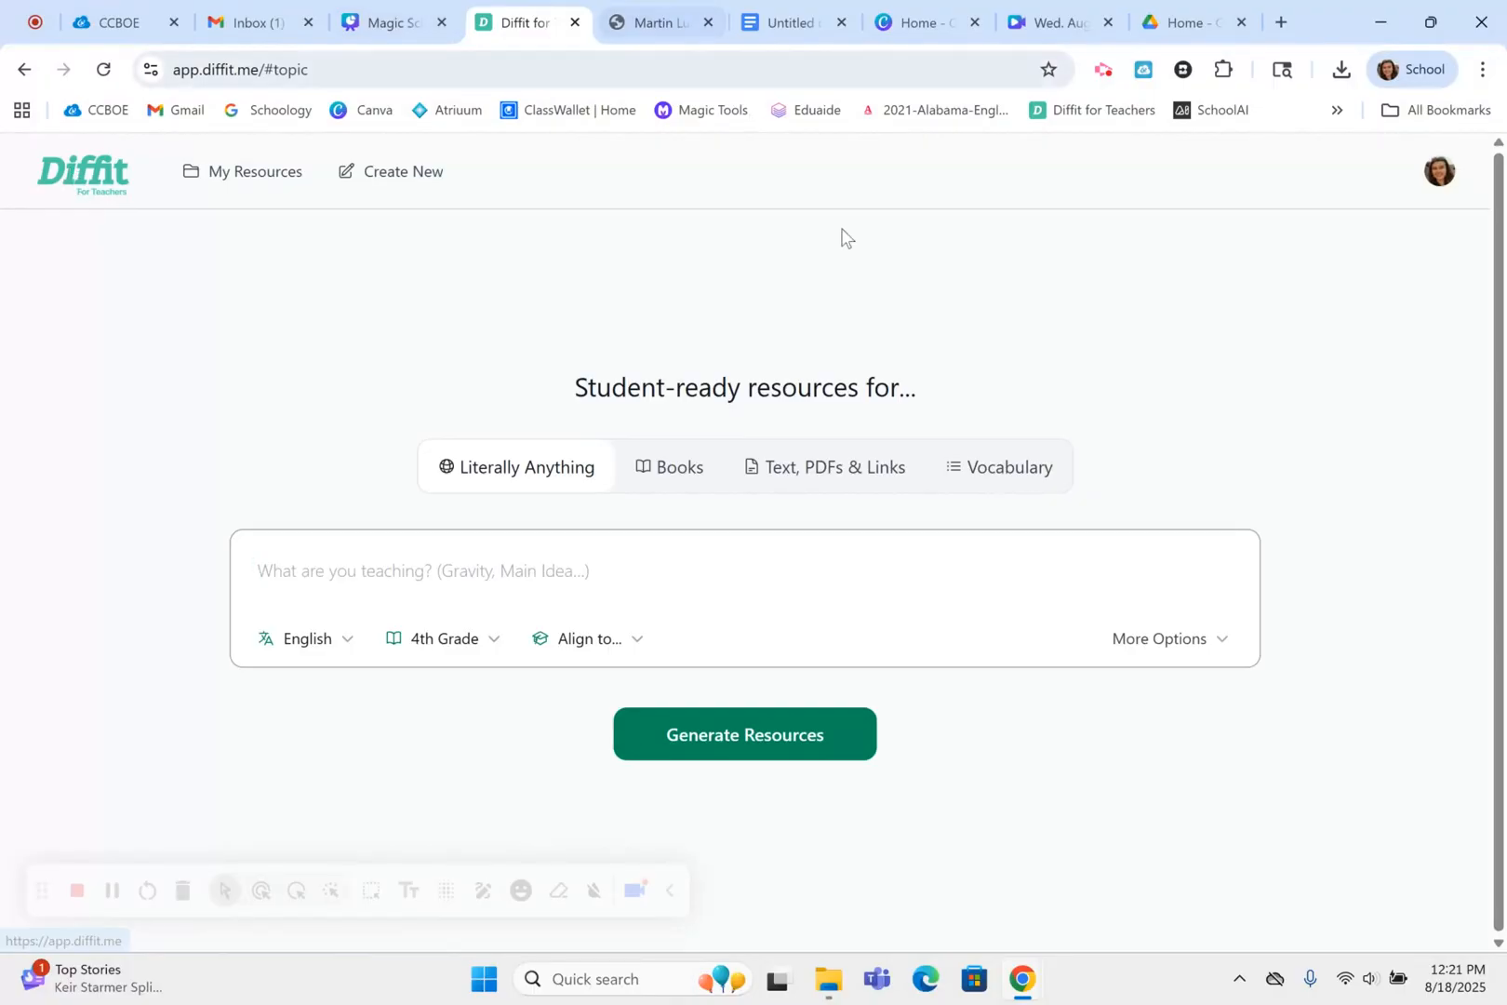
pyautogui.click(837, 476)
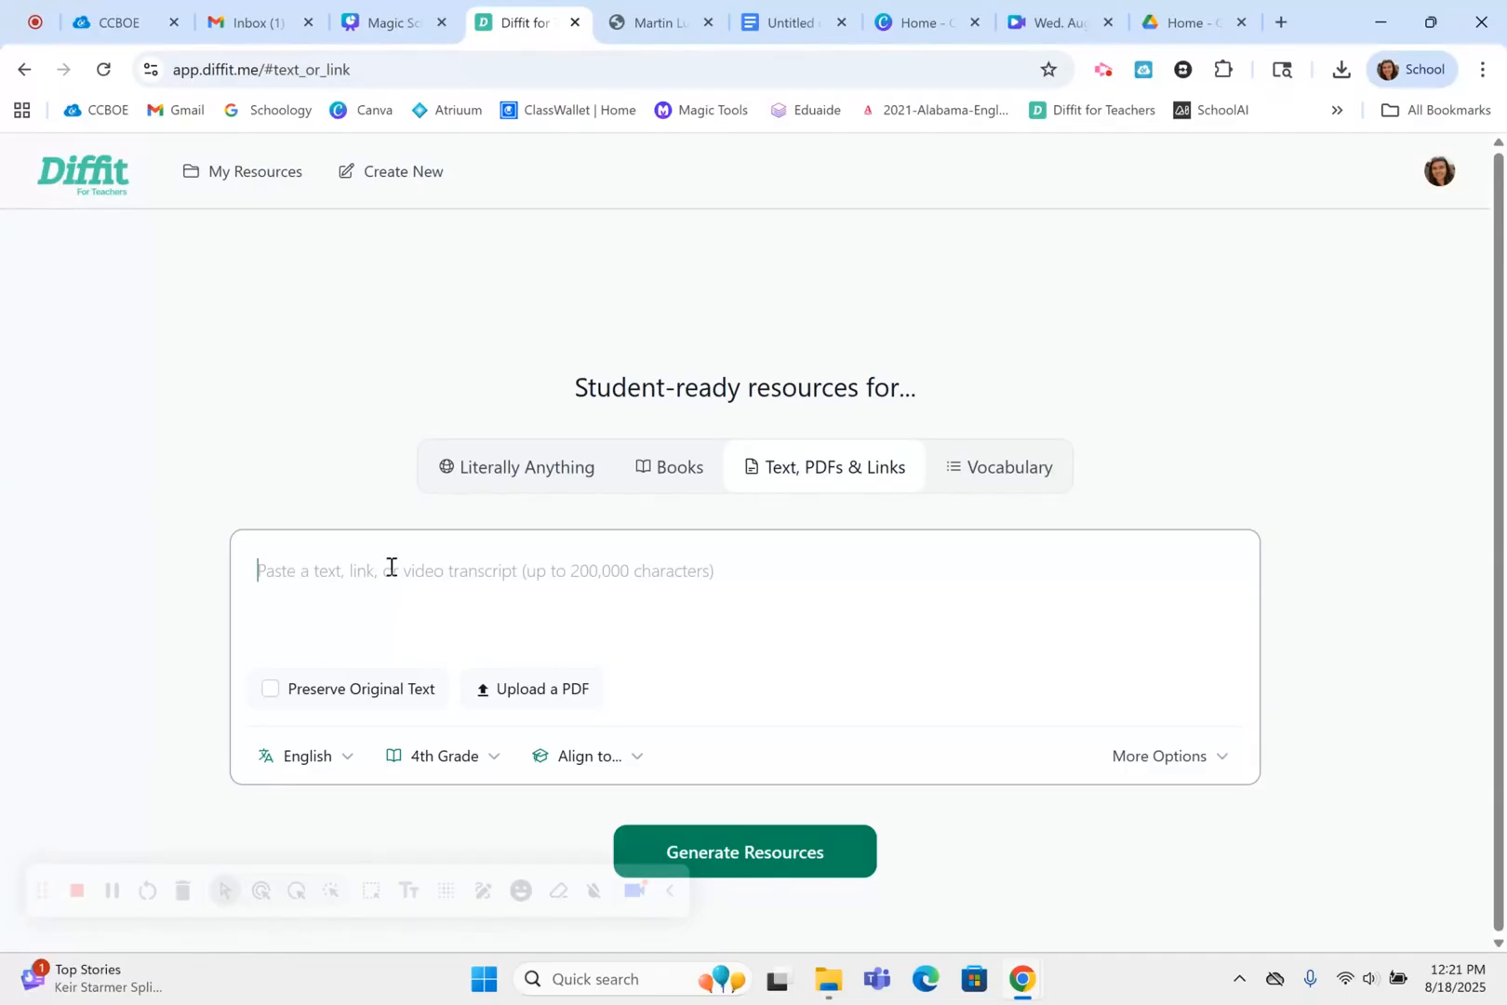
pyautogui.click(642, 34)
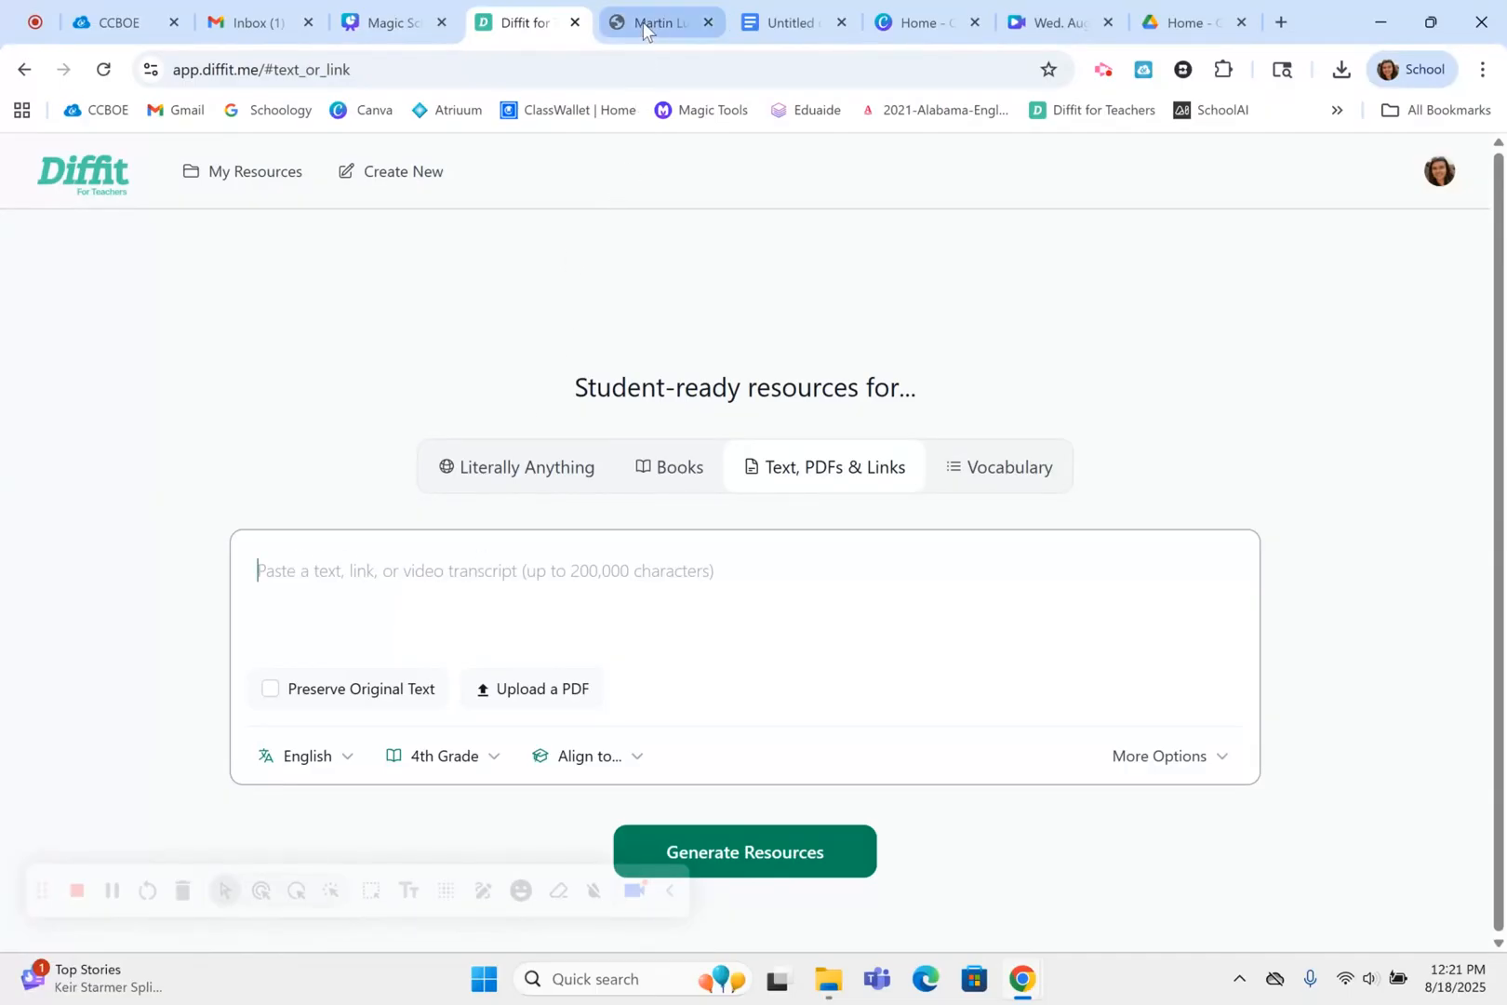
pyautogui.click(404, 73)
pyautogui.hotkey('ctrl', 'c')
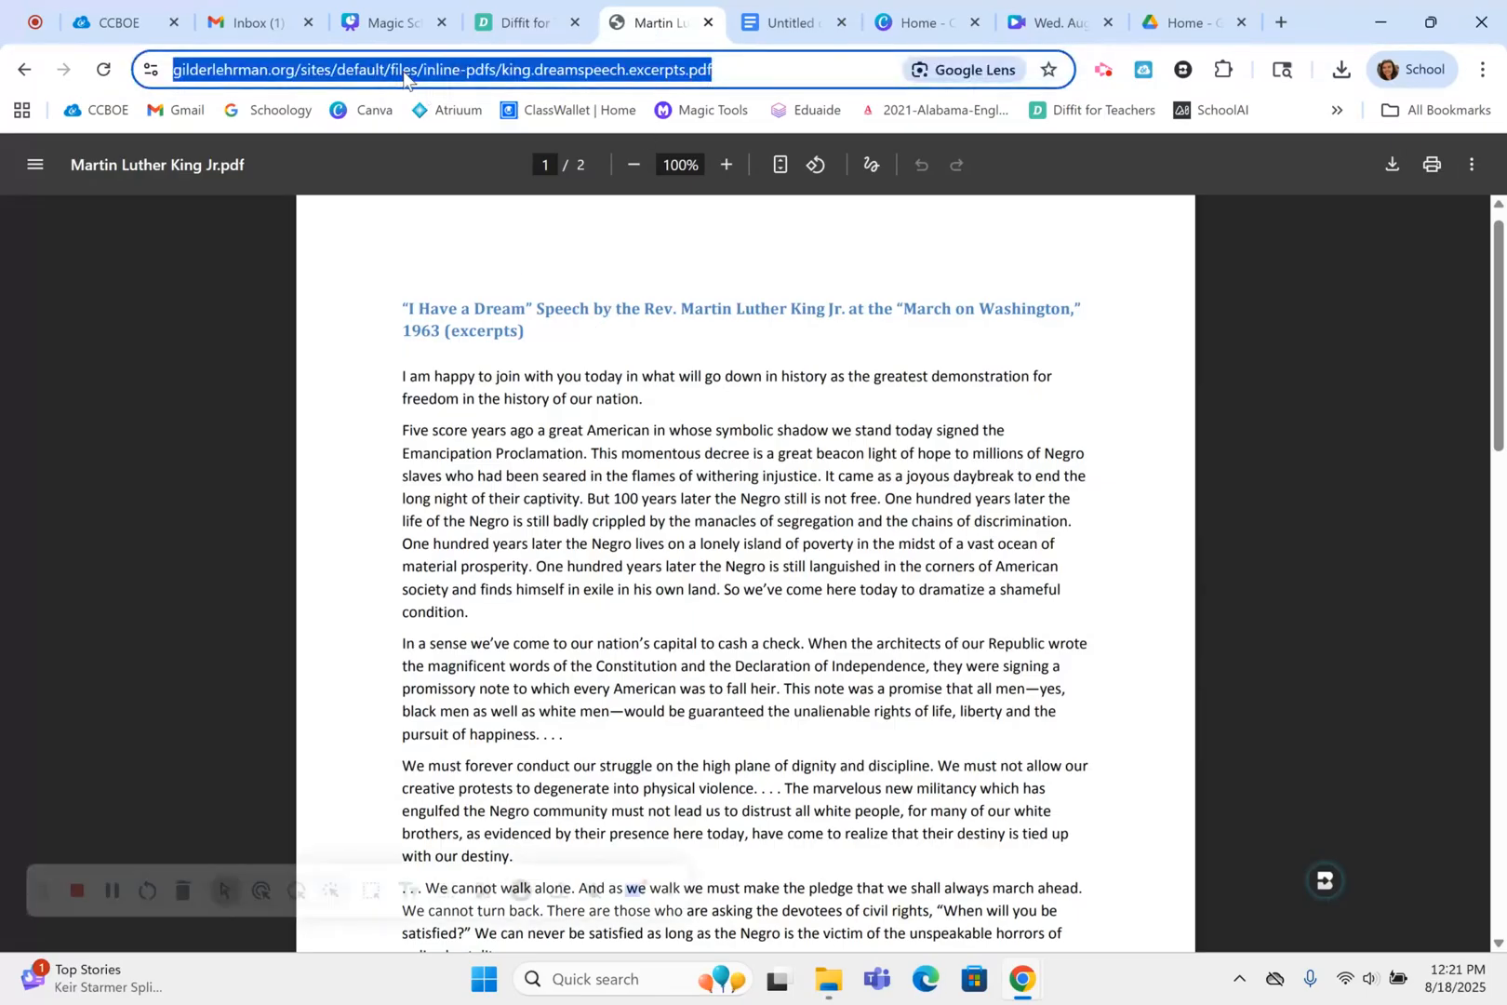
pyautogui.click(497, 28)
pyautogui.click(324, 580)
pyautogui.hotkey('ctrl', 'v')
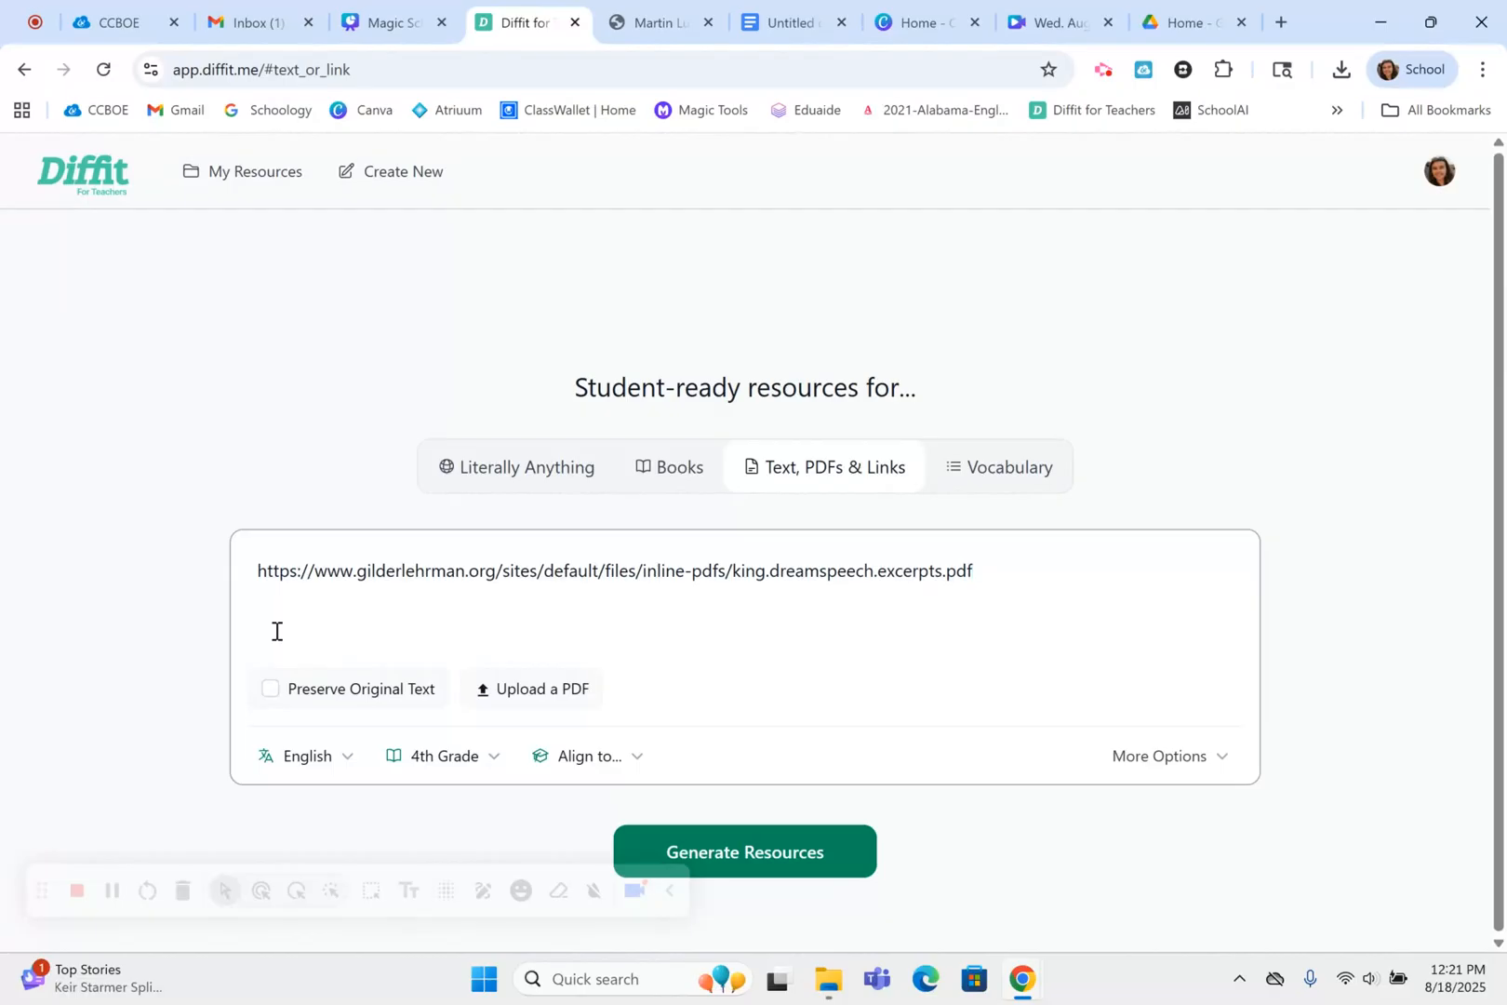
# Set the reading level to 5th Grade and generate the resources from the linked speech PDF
pyautogui.click(478, 765)
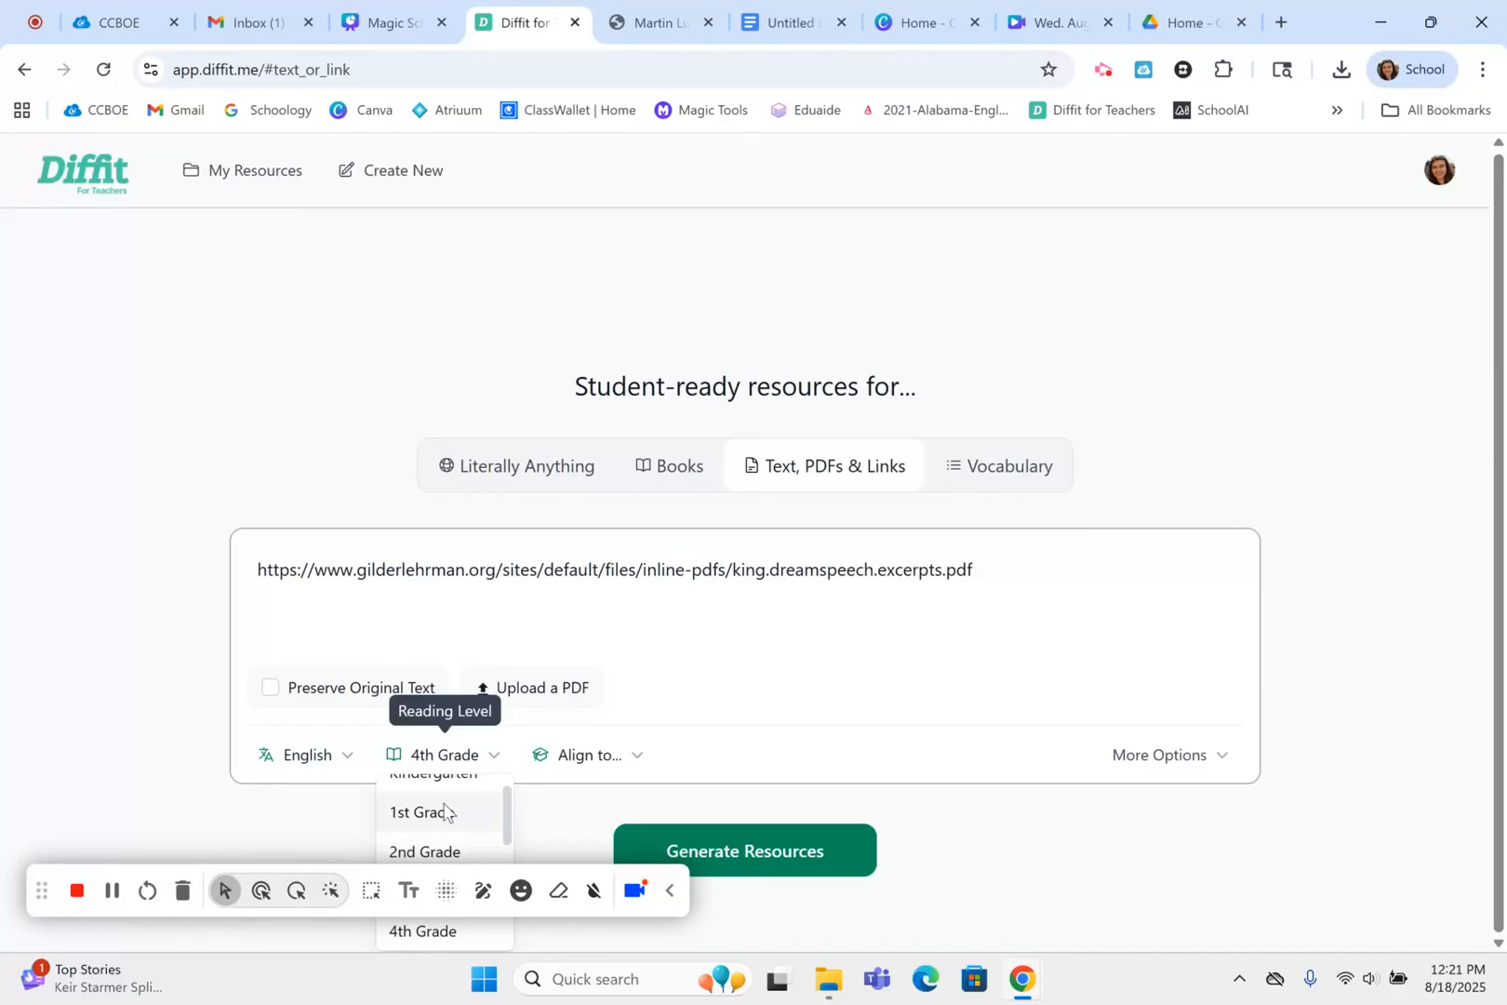
pyautogui.scroll(-2, 444, 811)
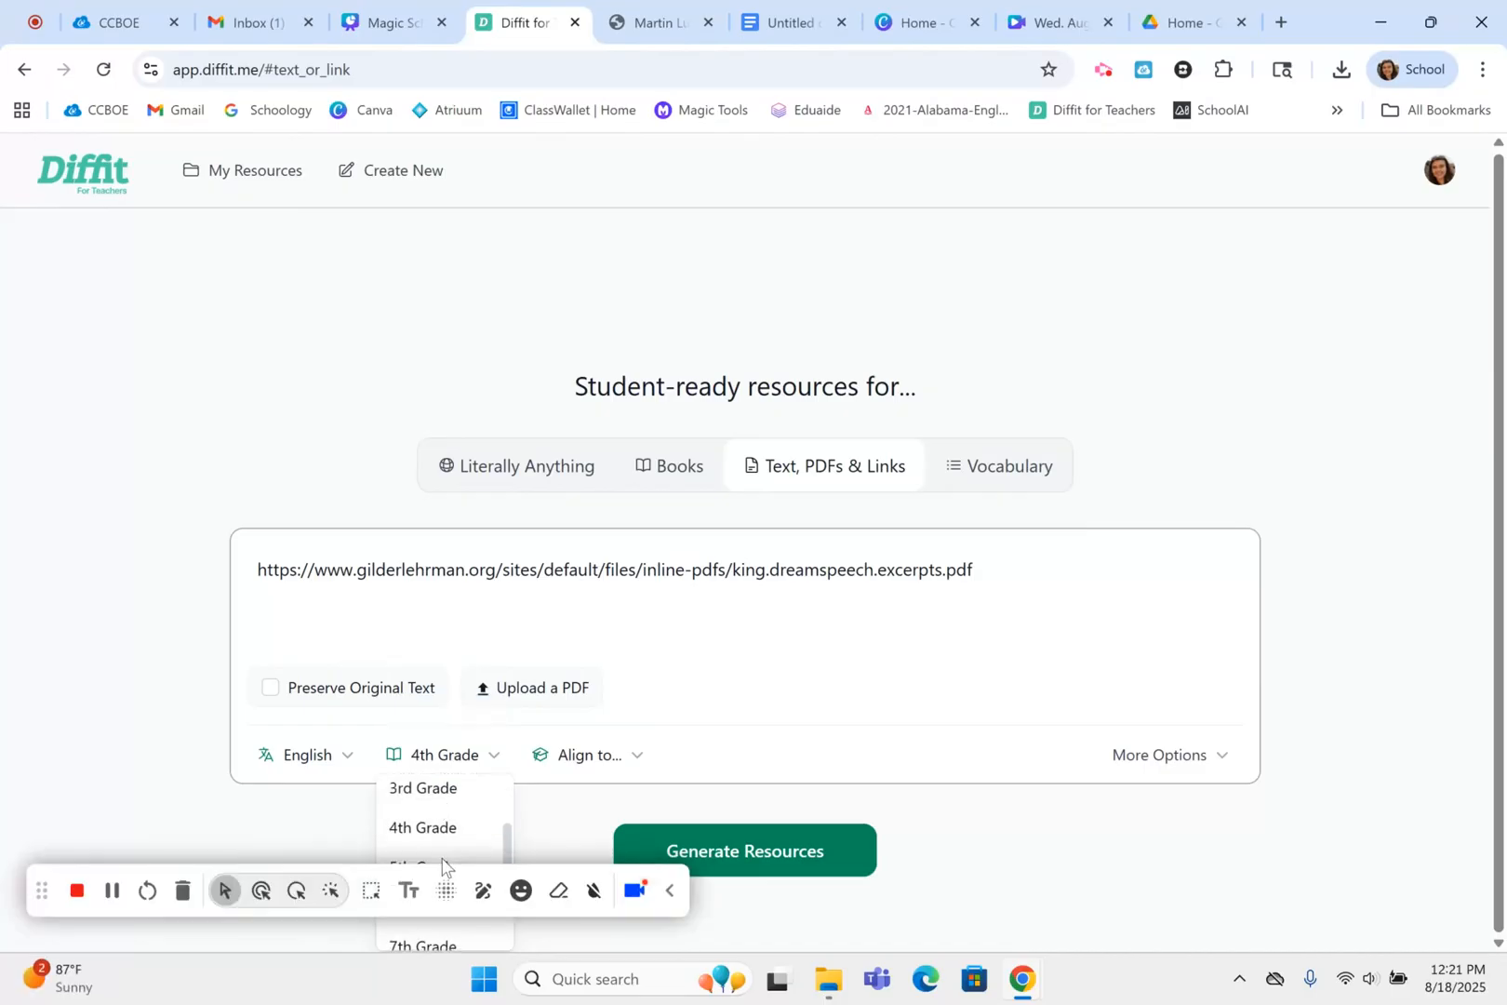
pyautogui.click(463, 866)
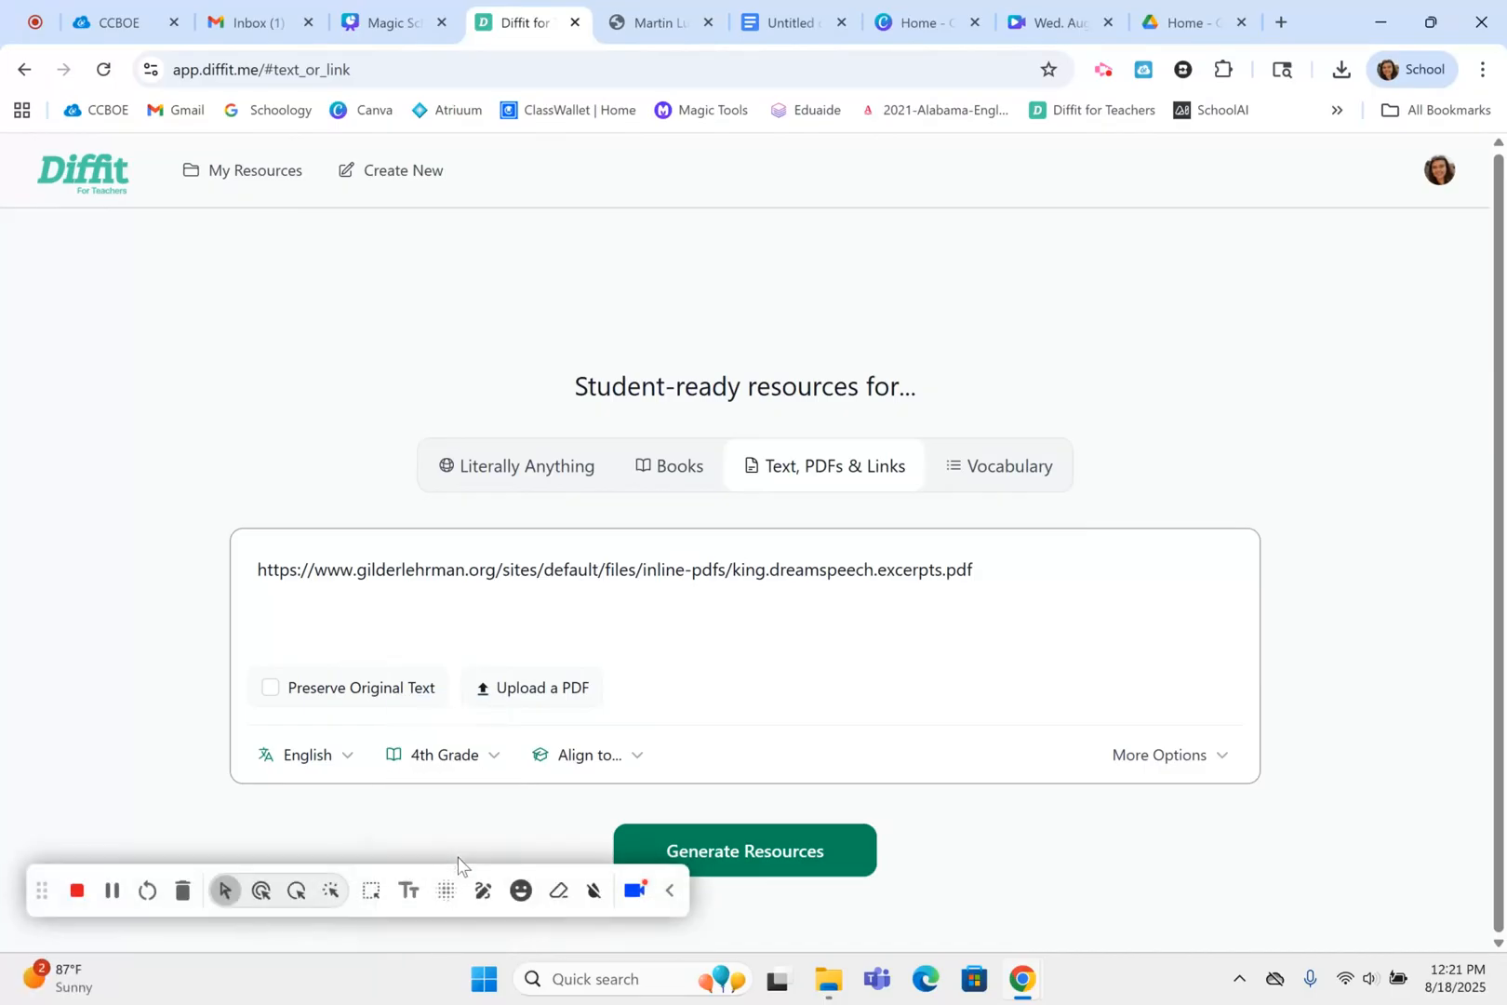
pyautogui.click(453, 763)
pyautogui.scroll(-1, 456, 807)
pyautogui.scroll(-2, 456, 811)
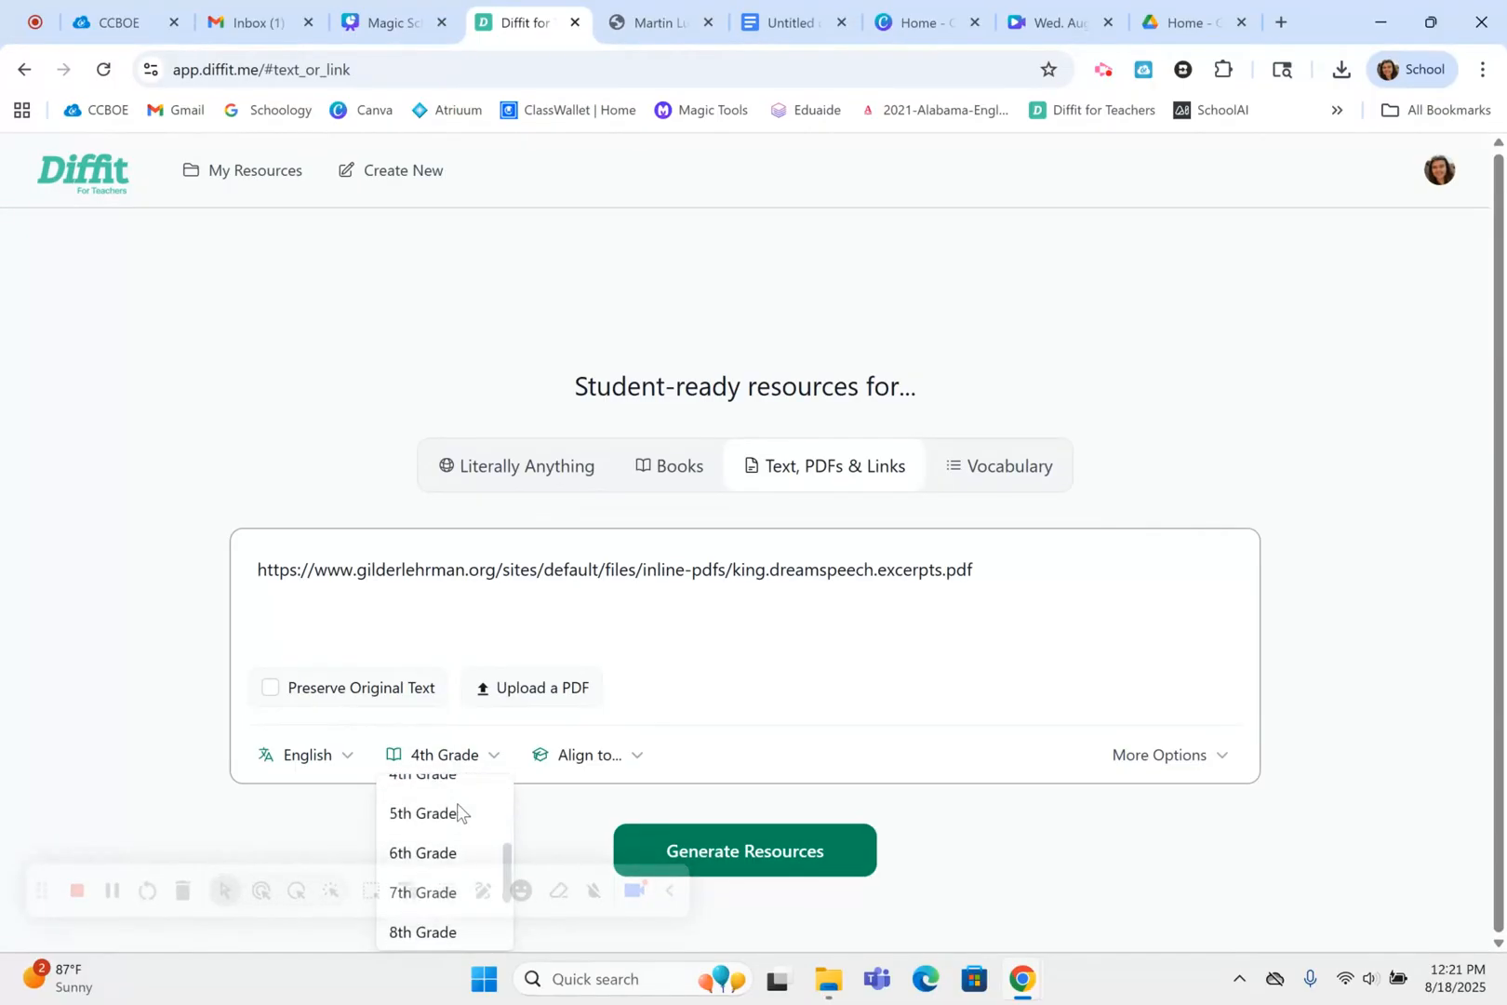
pyautogui.click(456, 812)
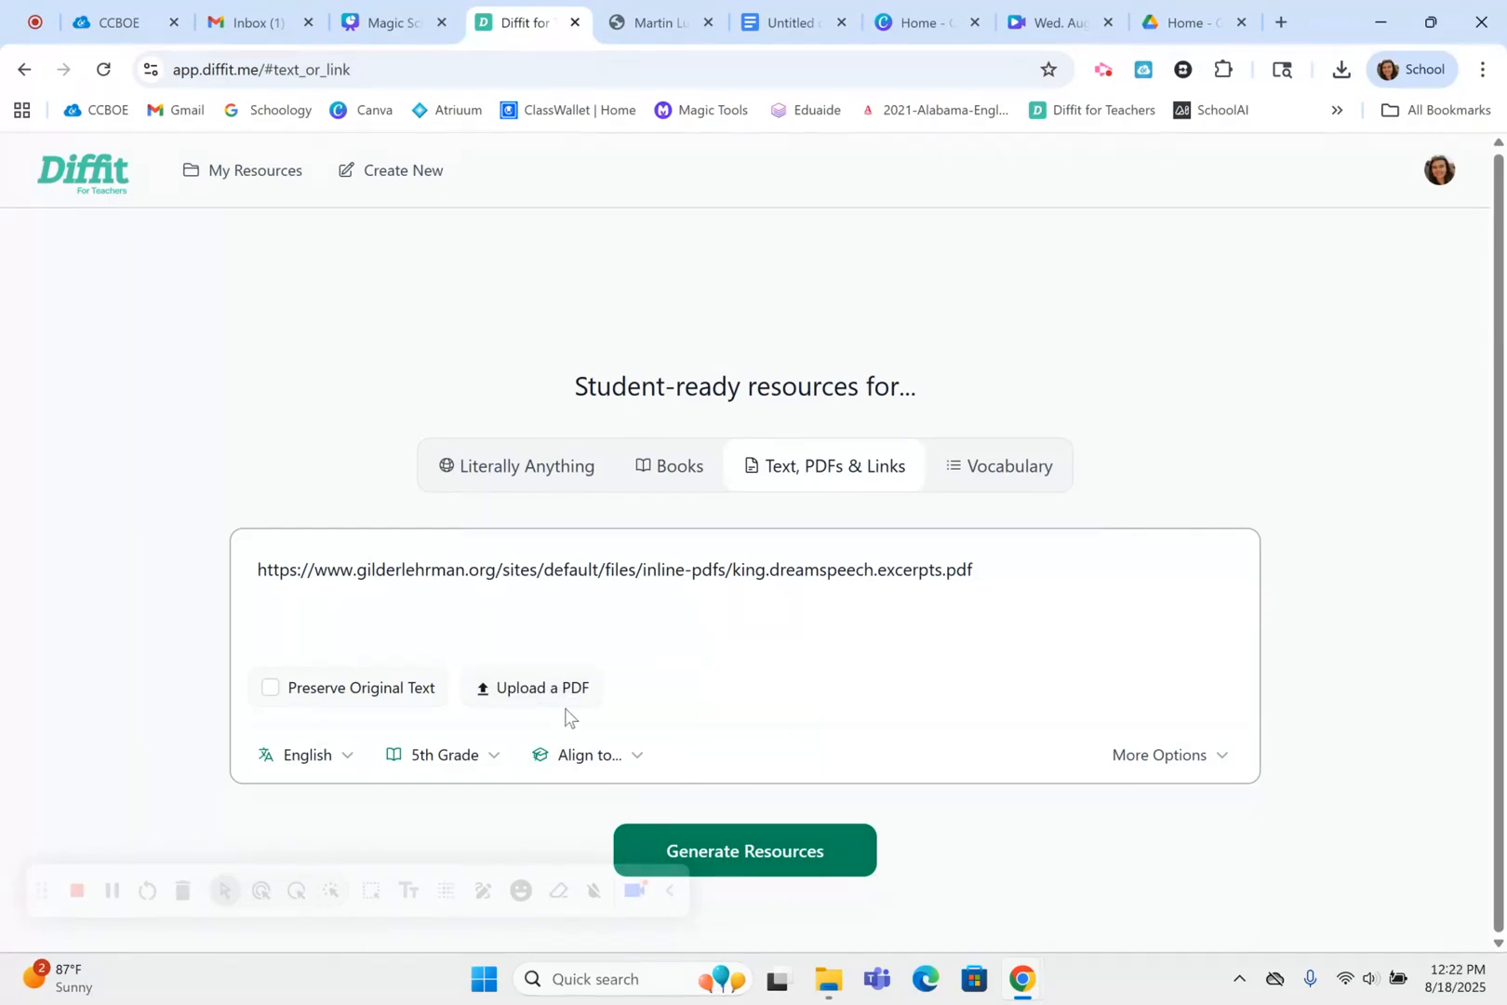
pyautogui.click(761, 850)
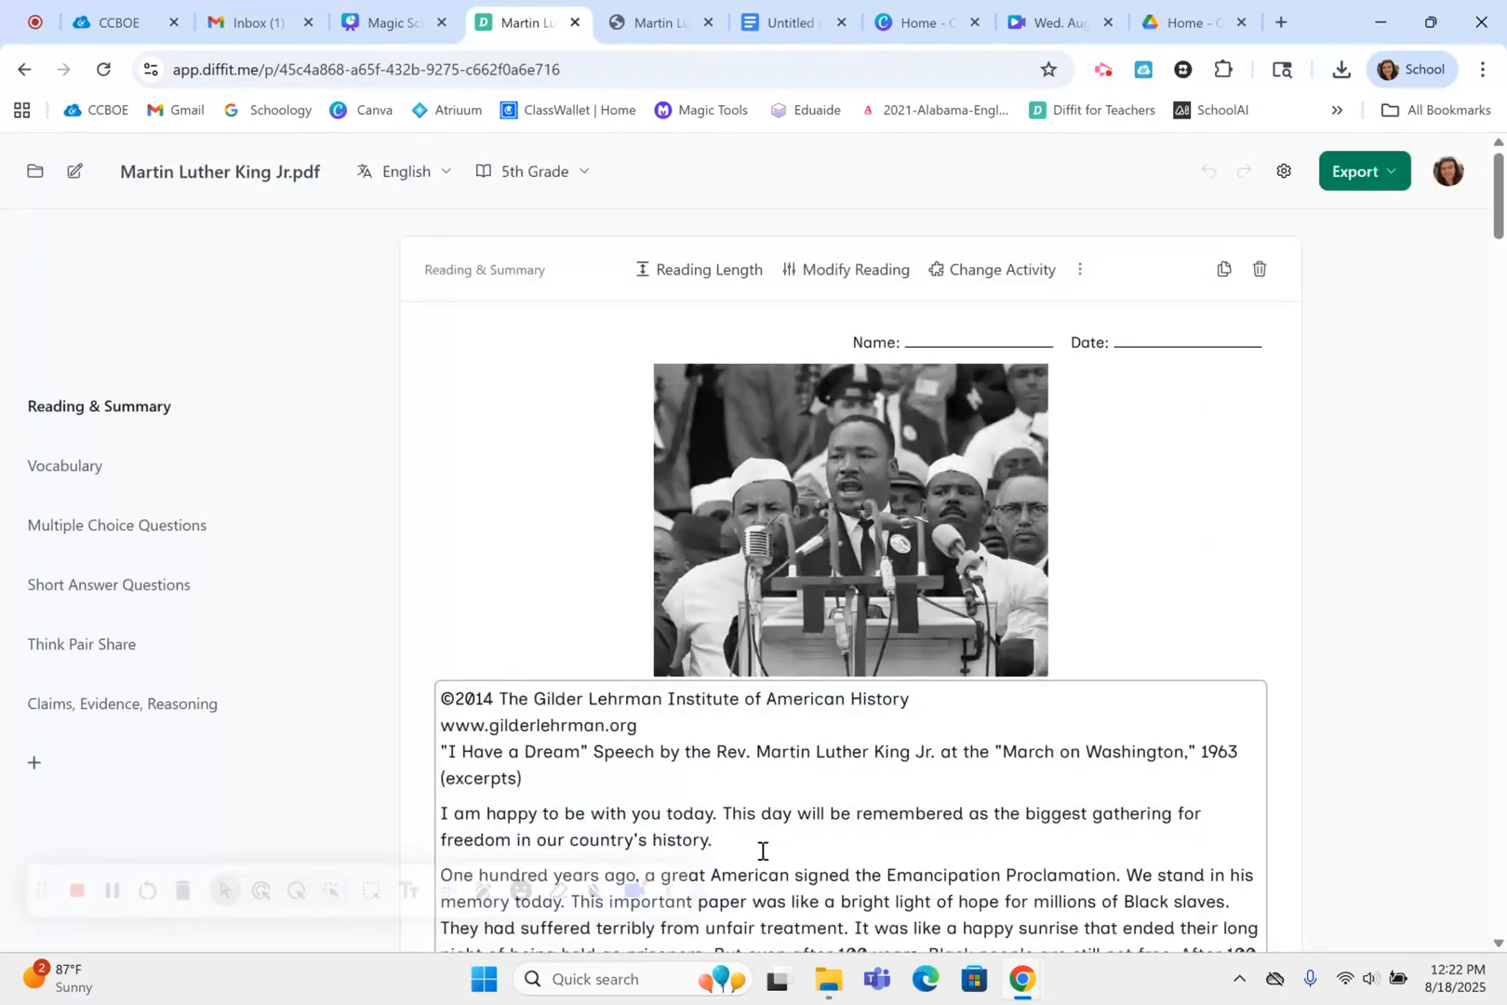
# Review the generated speech packet from the reading through vocabulary, multiple choice, short answer, Think Pair Share and Claims, Evidence, Reasoning
pyautogui.scroll(-2, 762, 850)
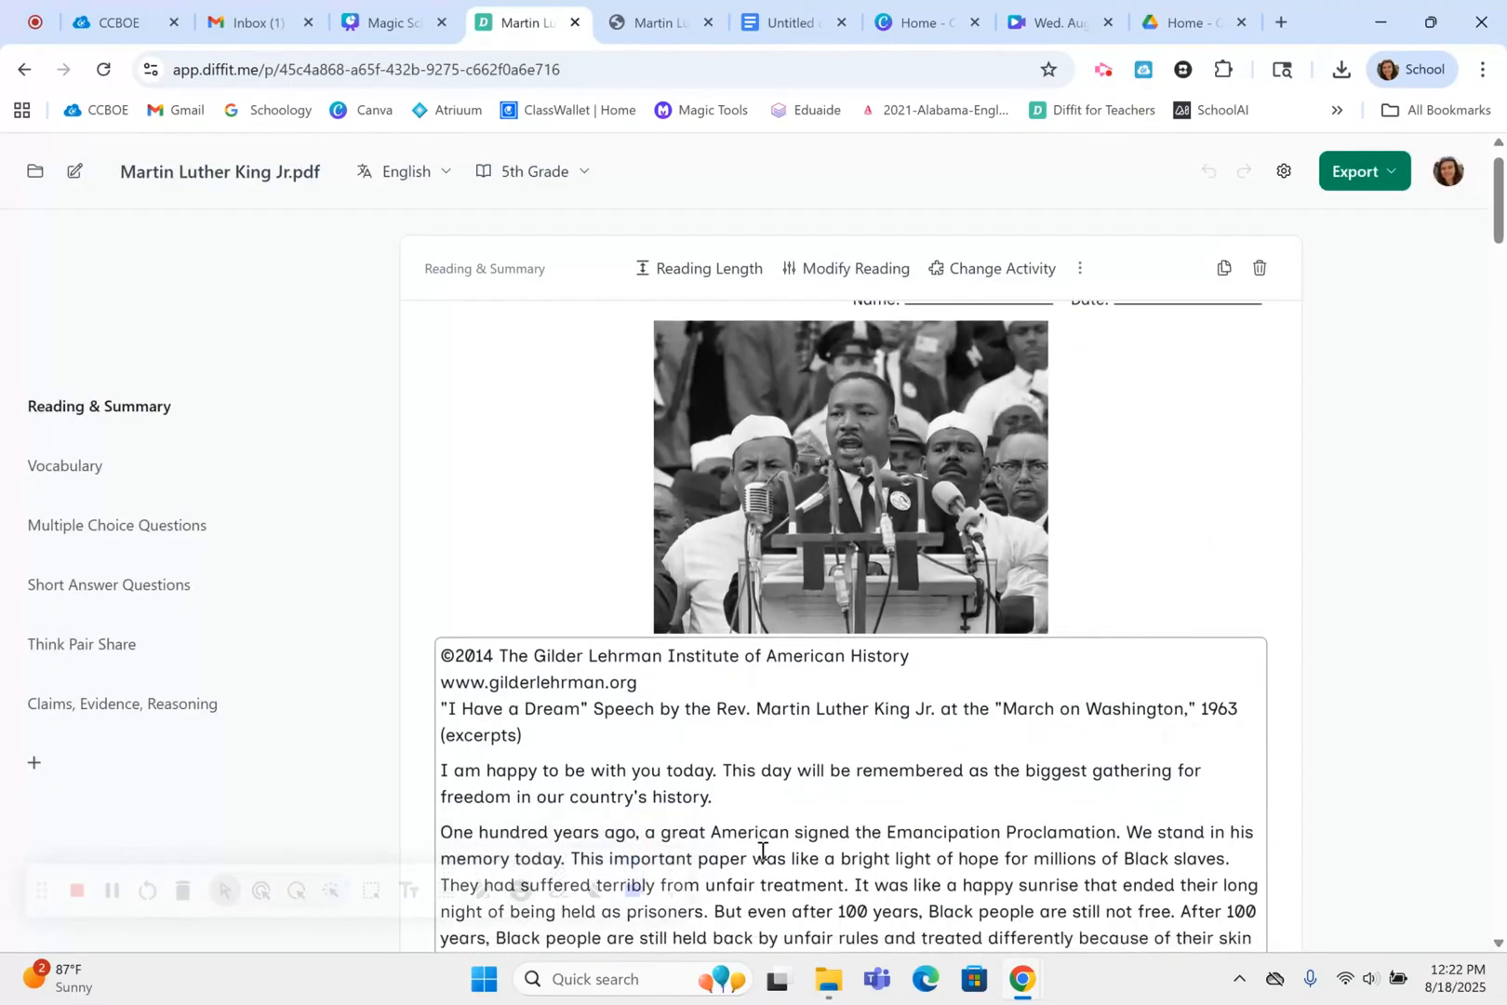
pyautogui.scroll(-3, 761, 851)
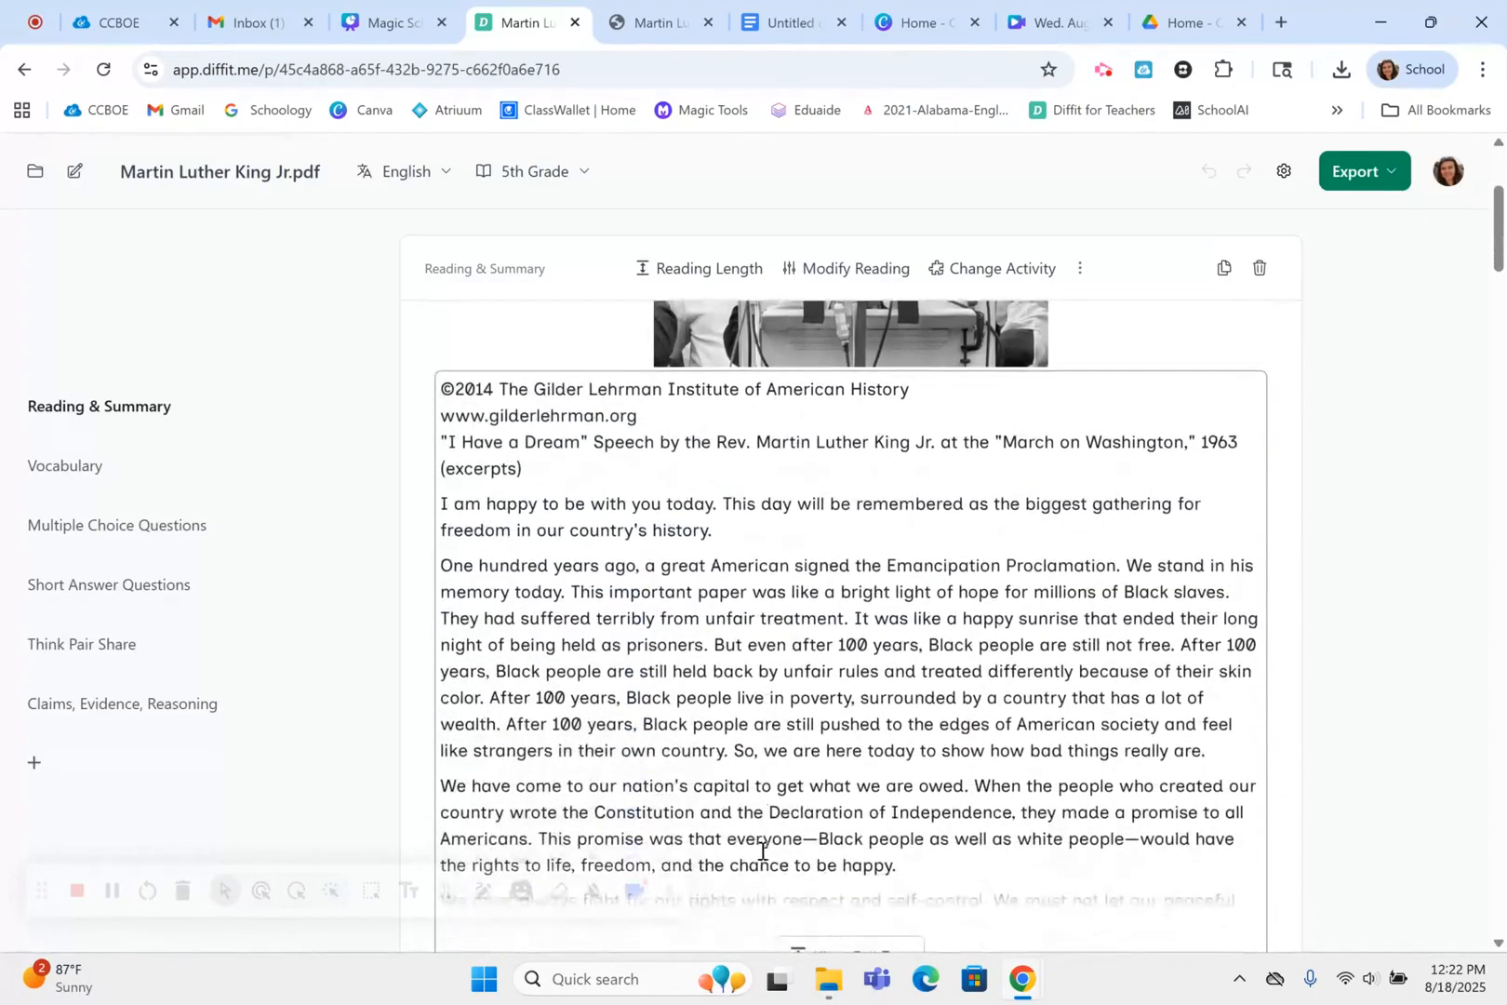
pyautogui.click(825, 852)
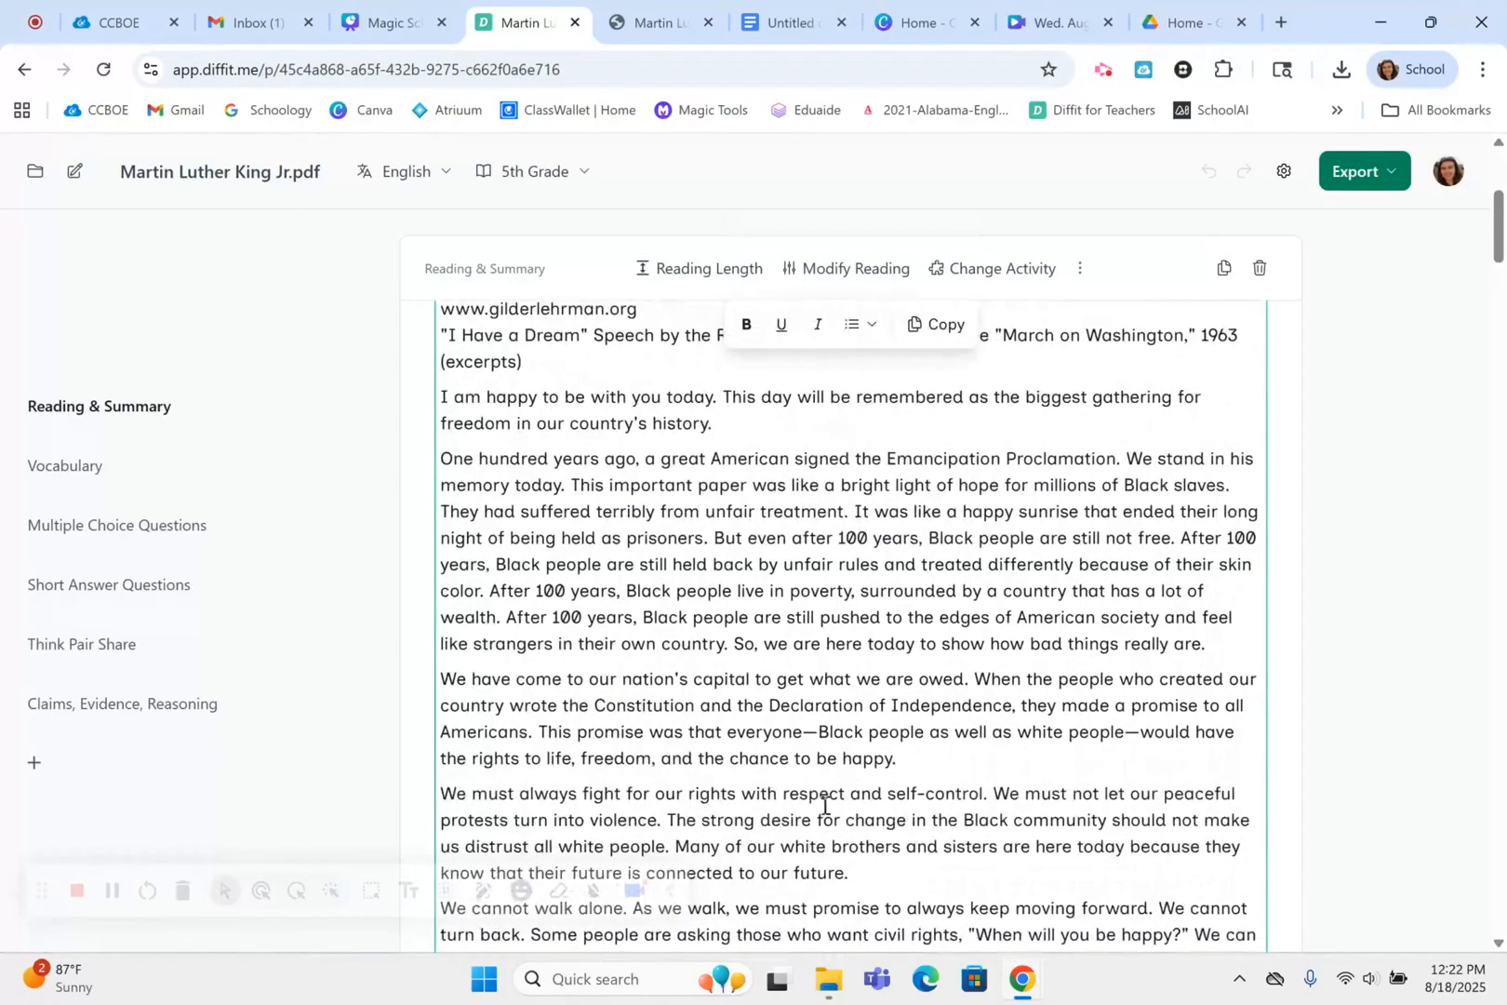
pyautogui.scroll(-3, 743, 577)
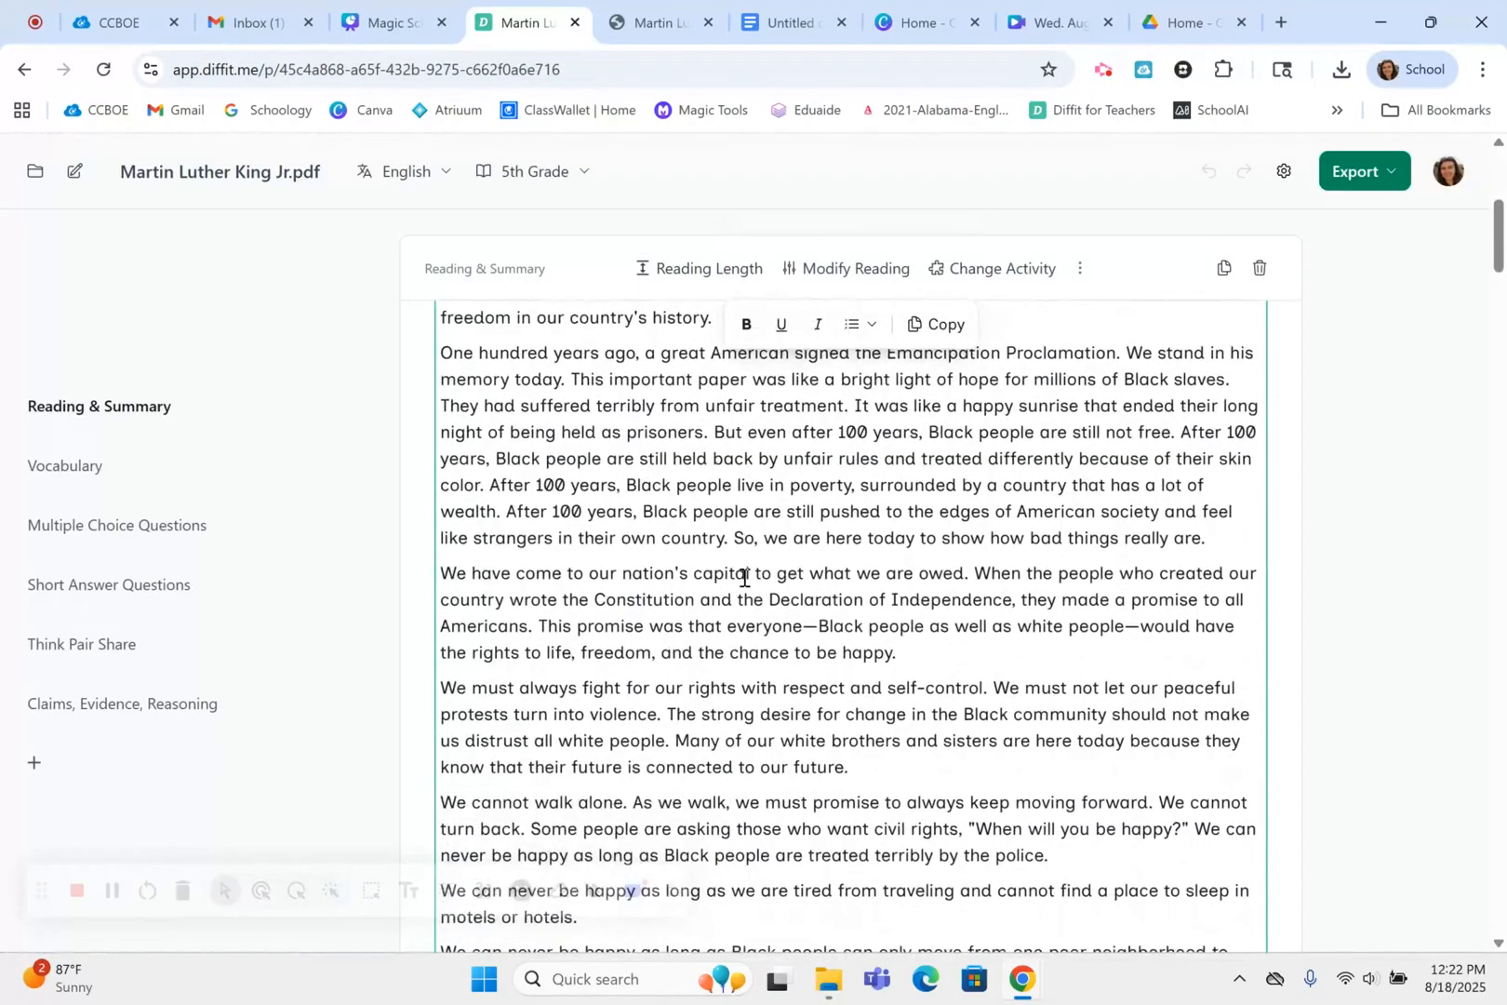
pyautogui.scroll(-4, 743, 578)
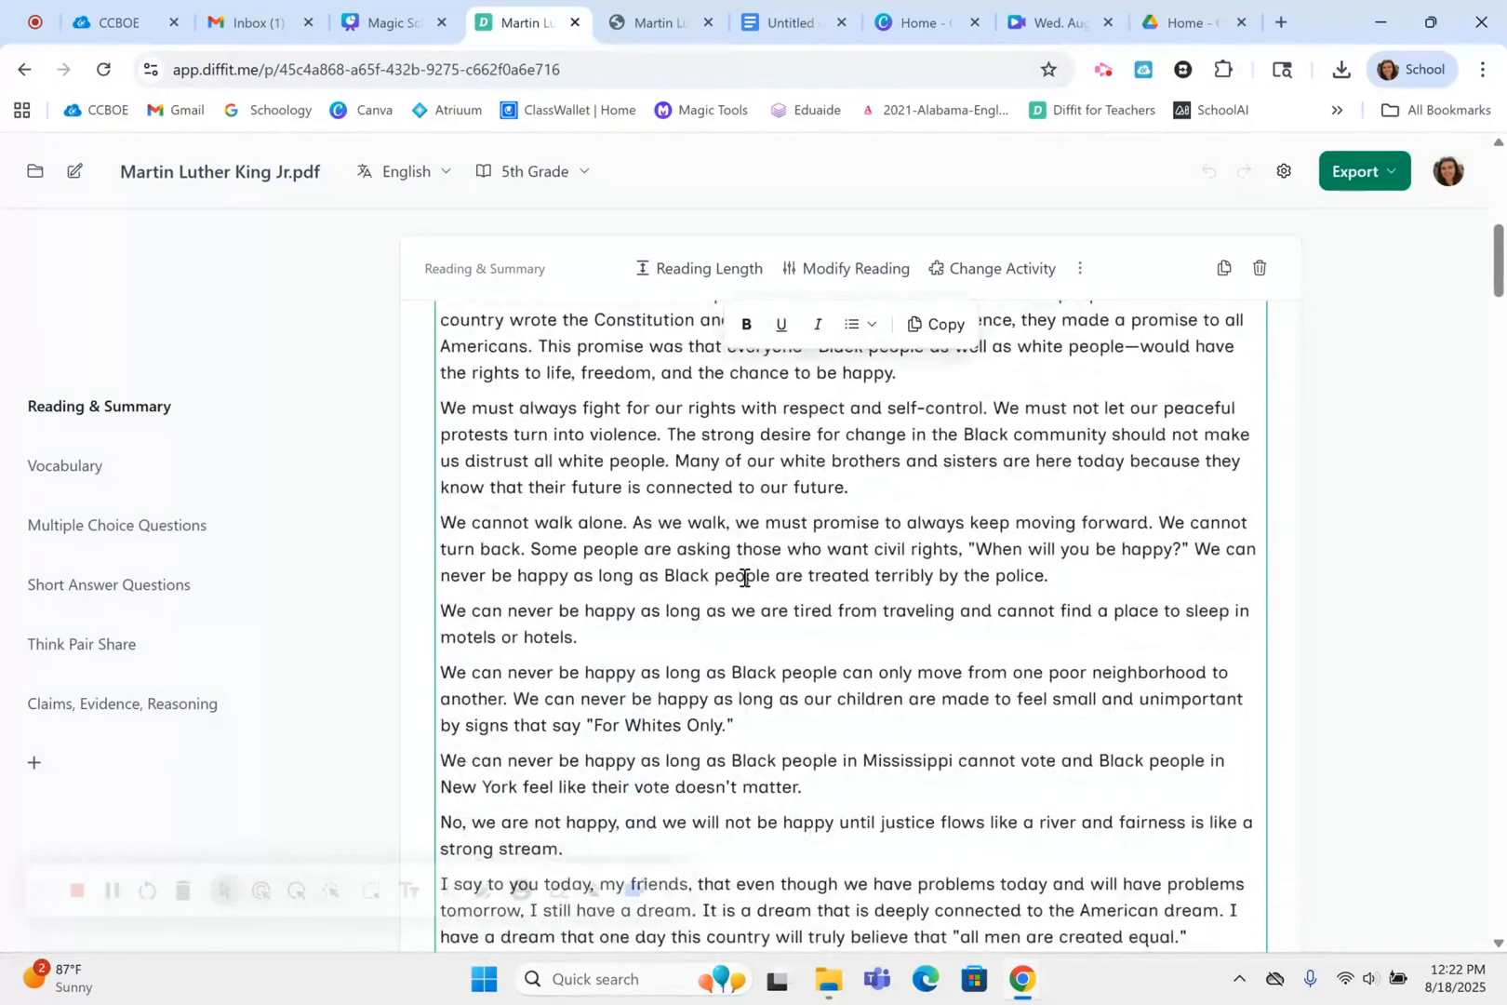
pyautogui.scroll(-1, 743, 578)
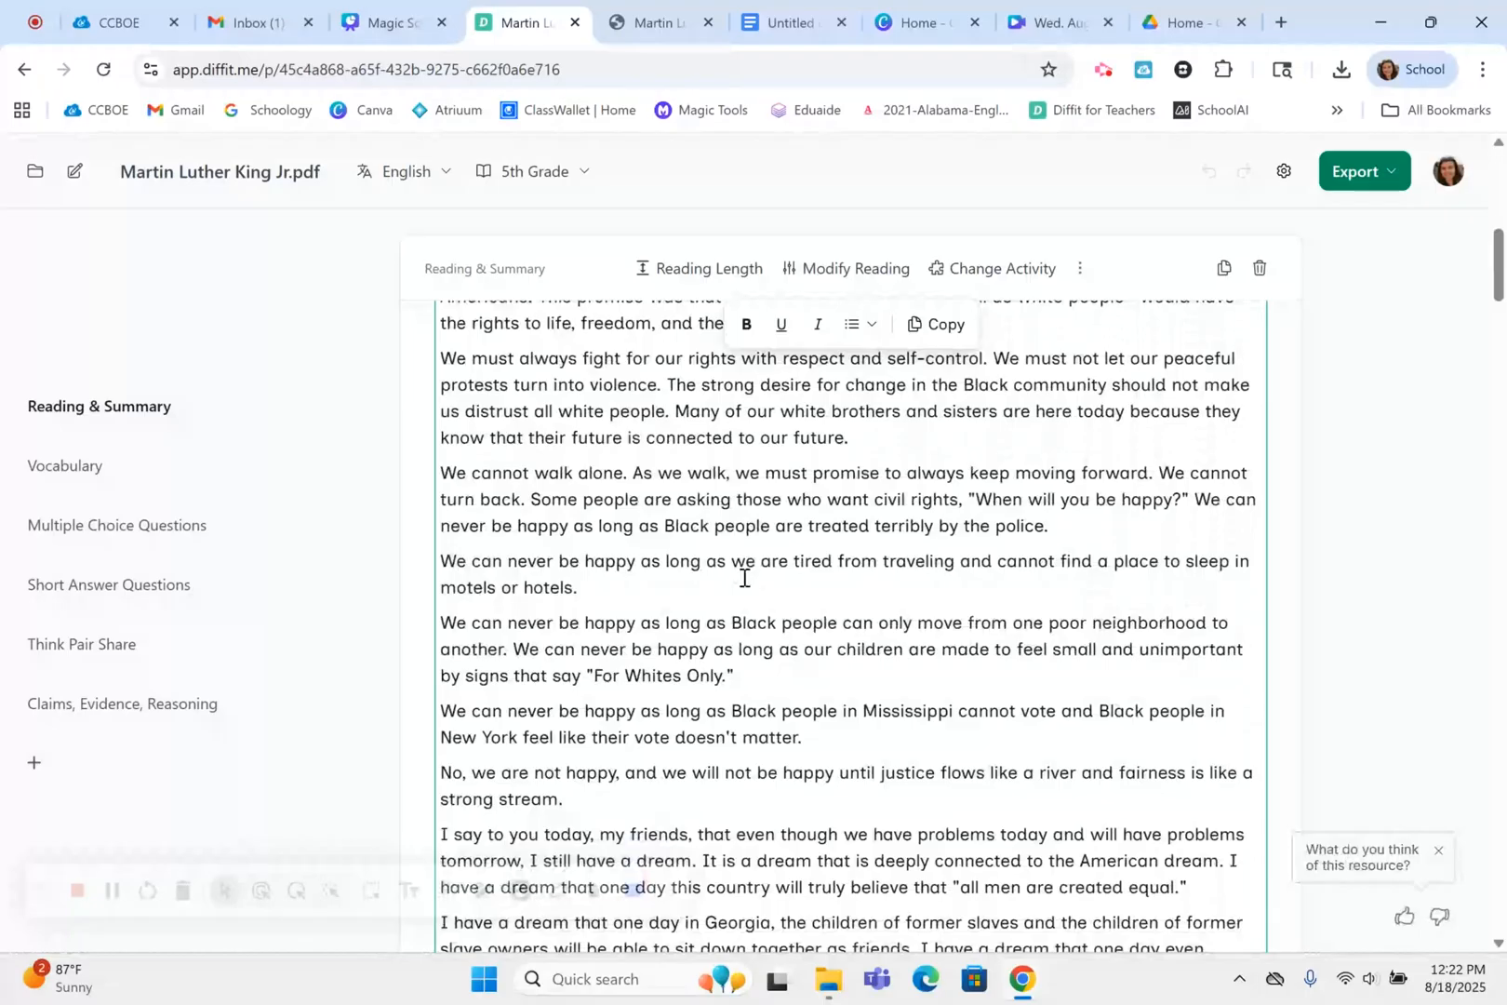
pyautogui.click(89, 471)
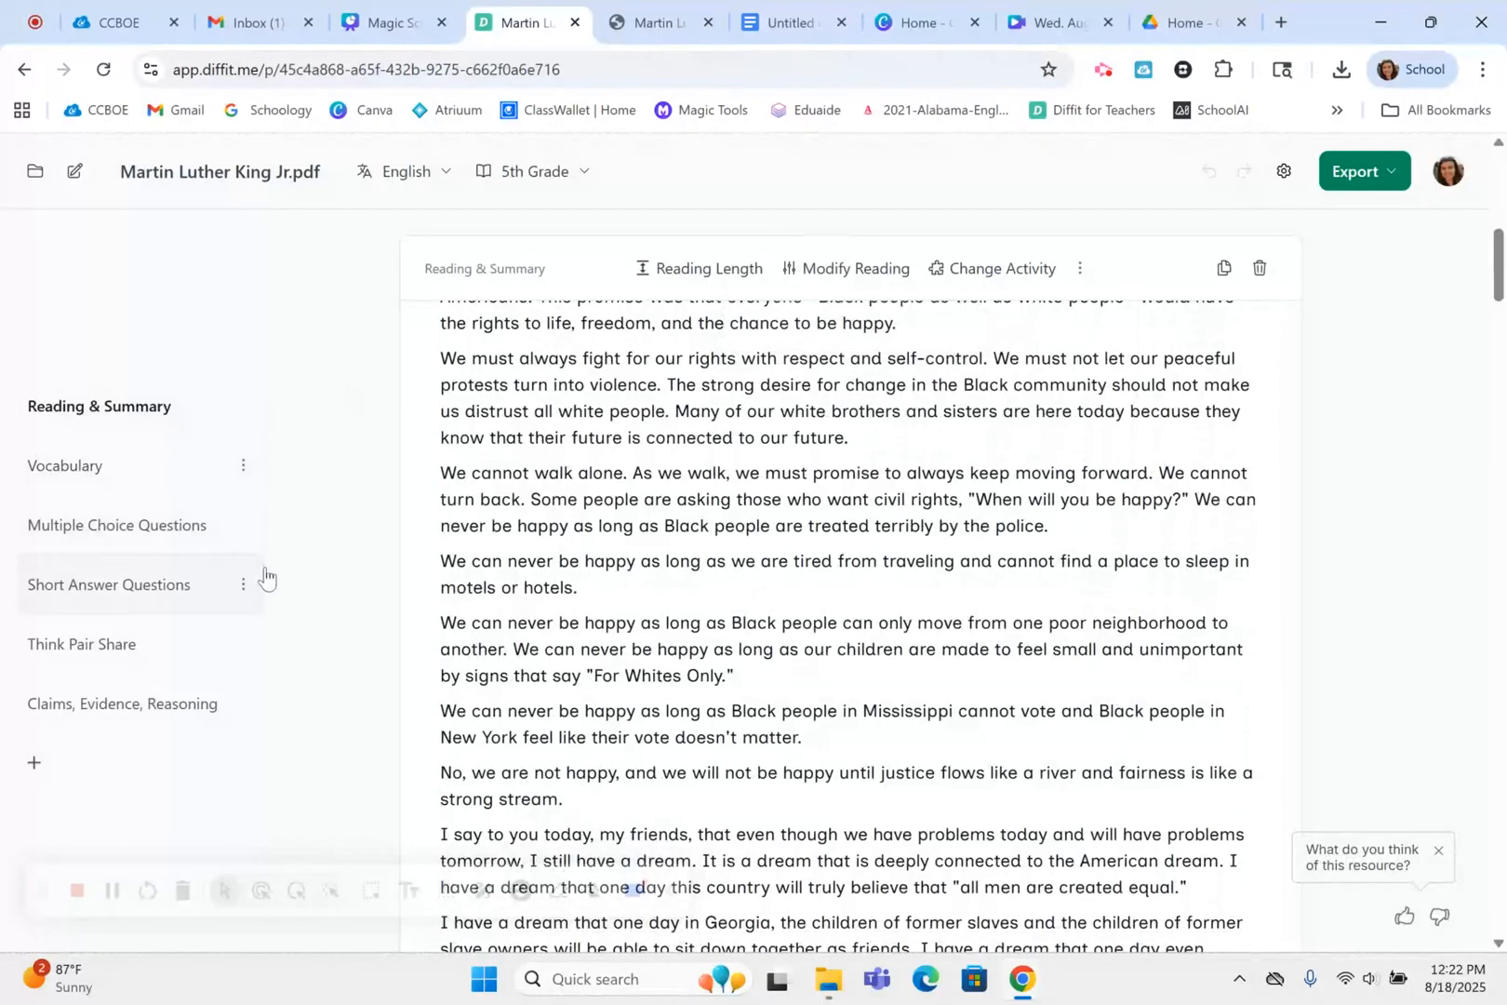
pyautogui.click(121, 475)
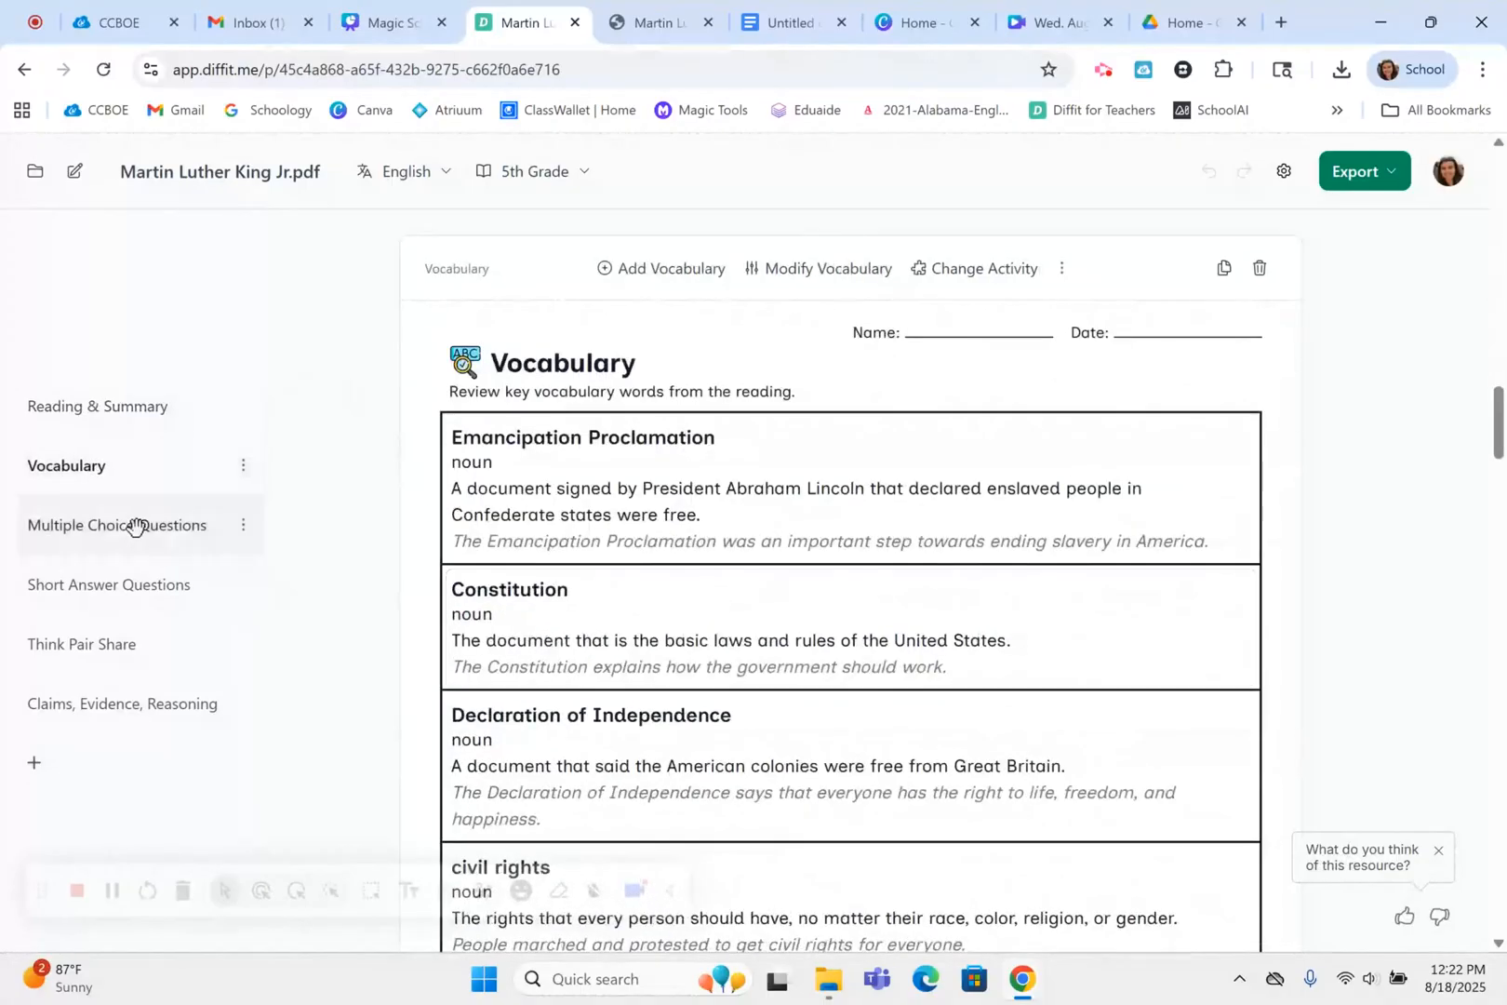
pyautogui.click(136, 527)
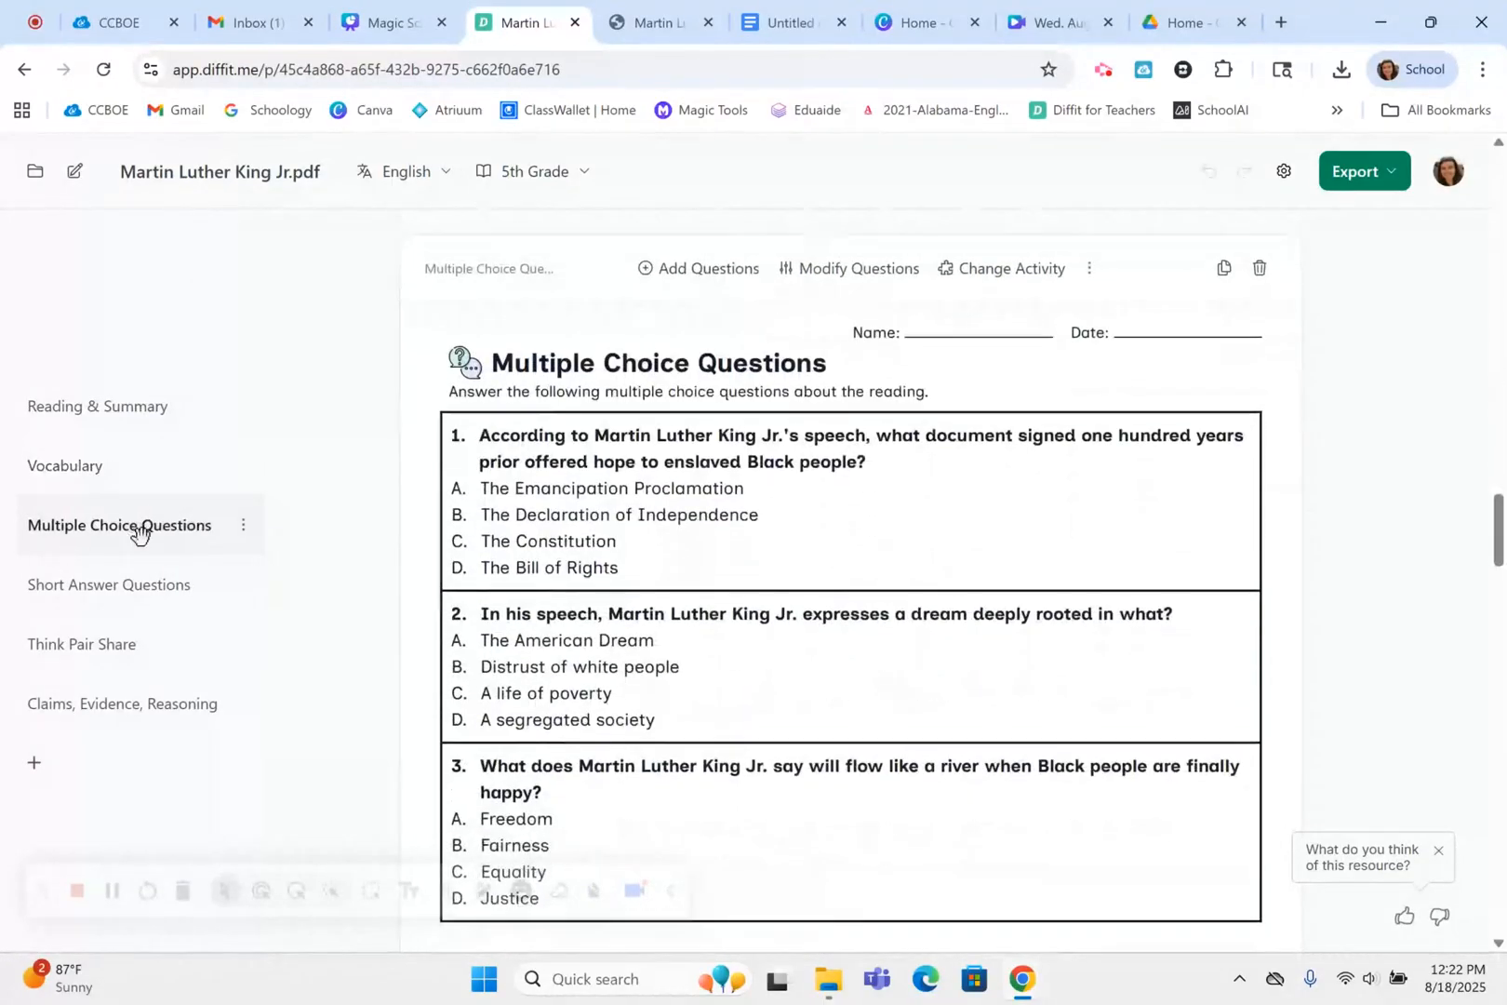
pyautogui.click(156, 583)
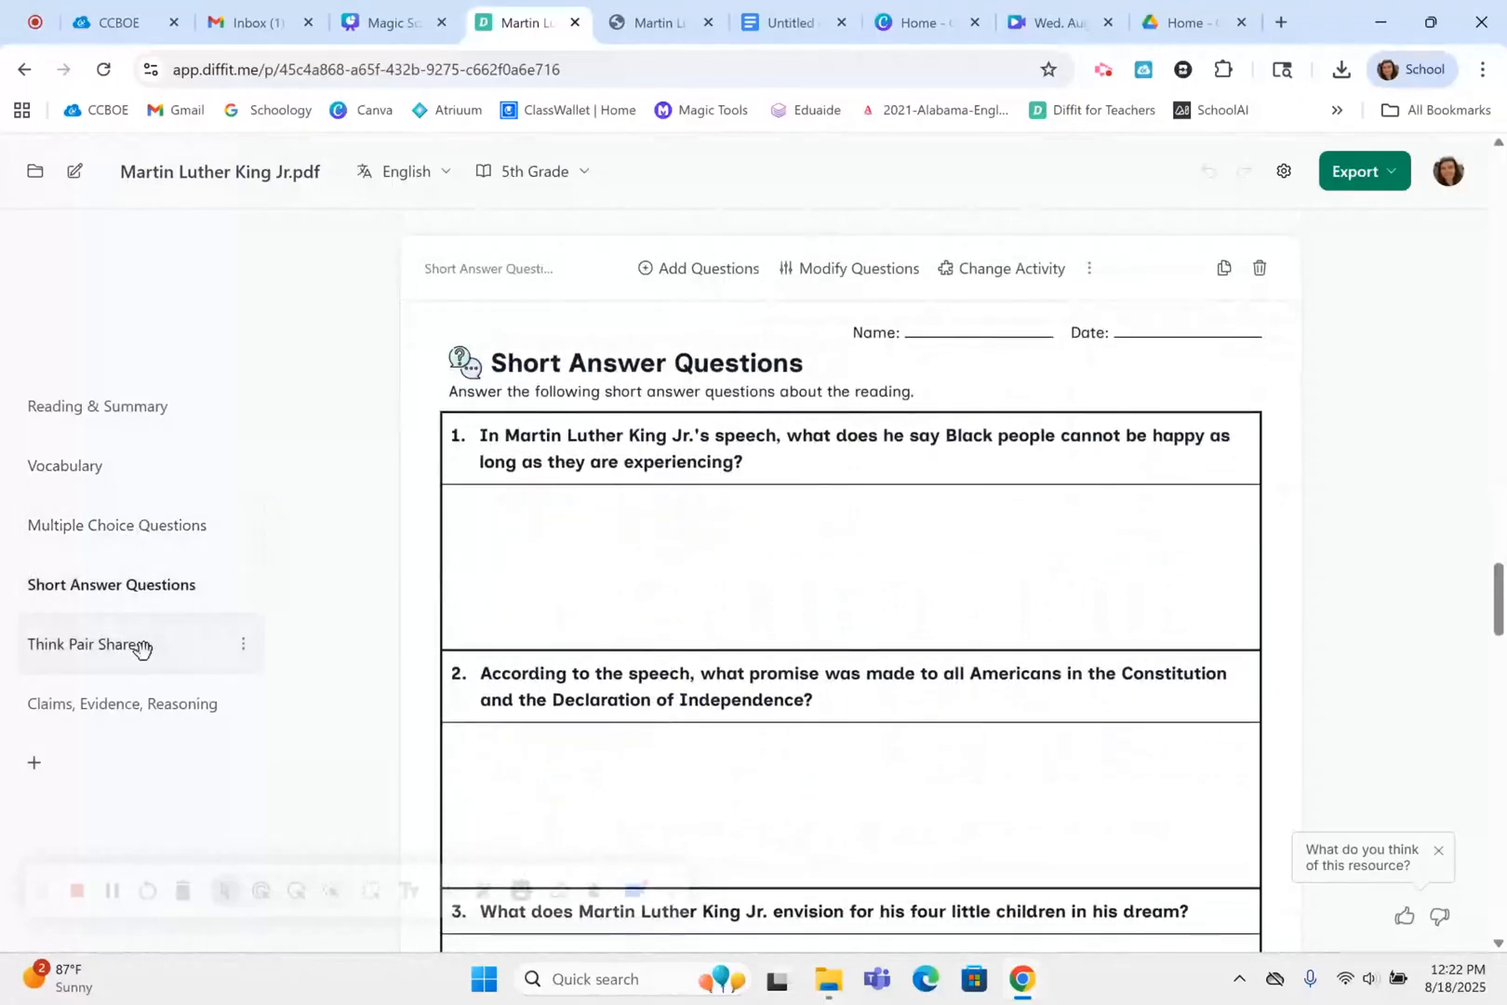
pyautogui.click(139, 643)
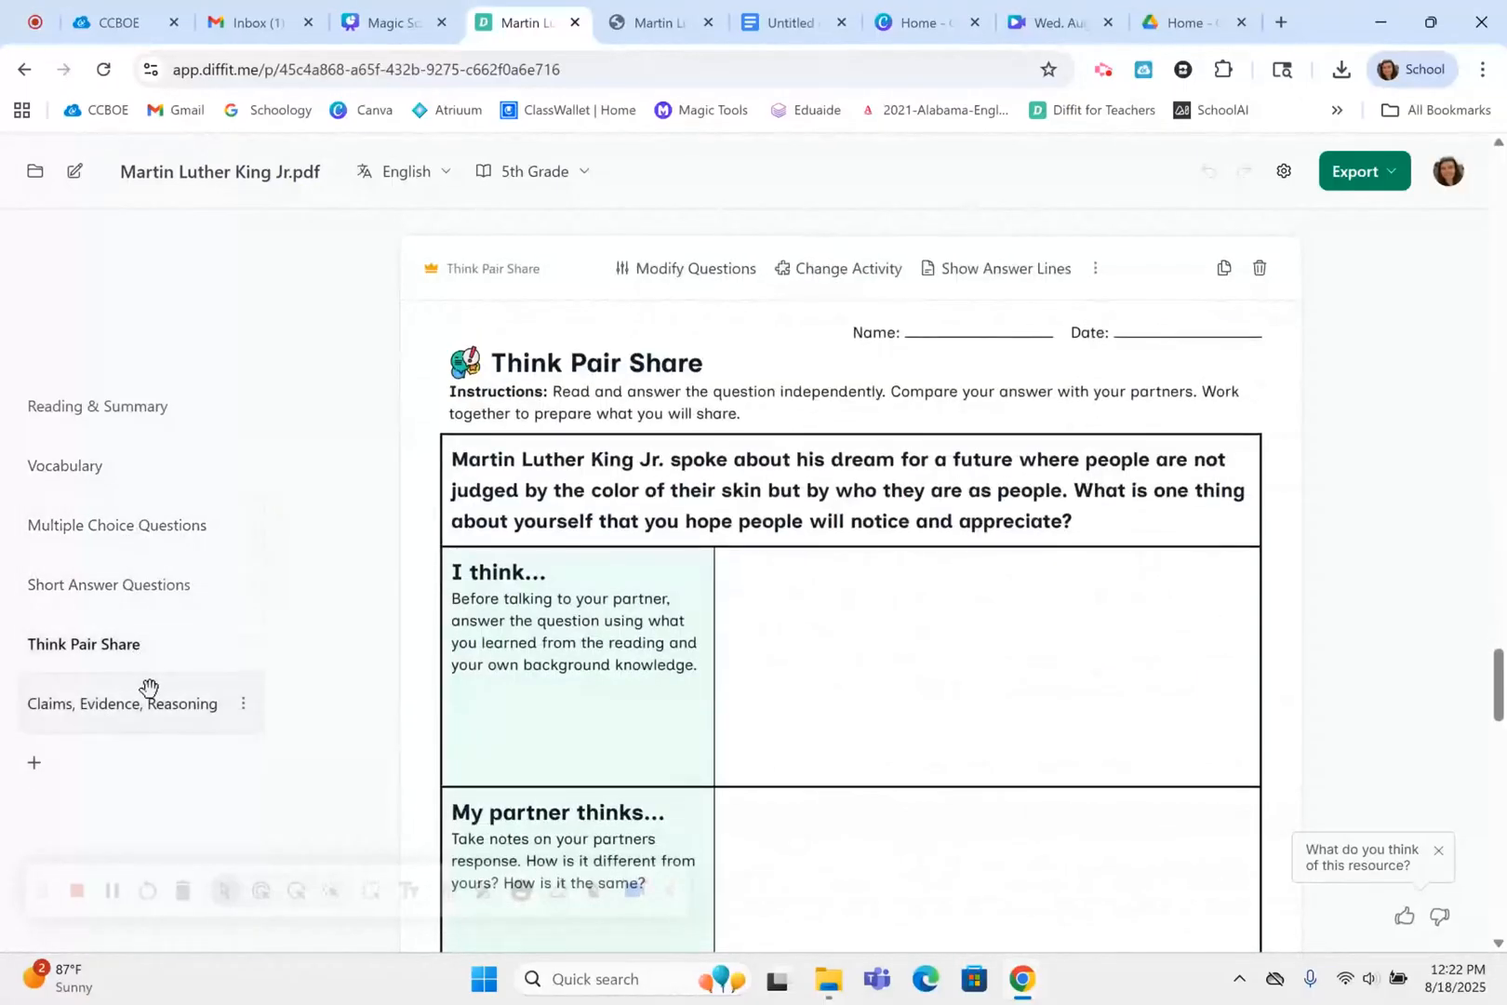
pyautogui.click(148, 686)
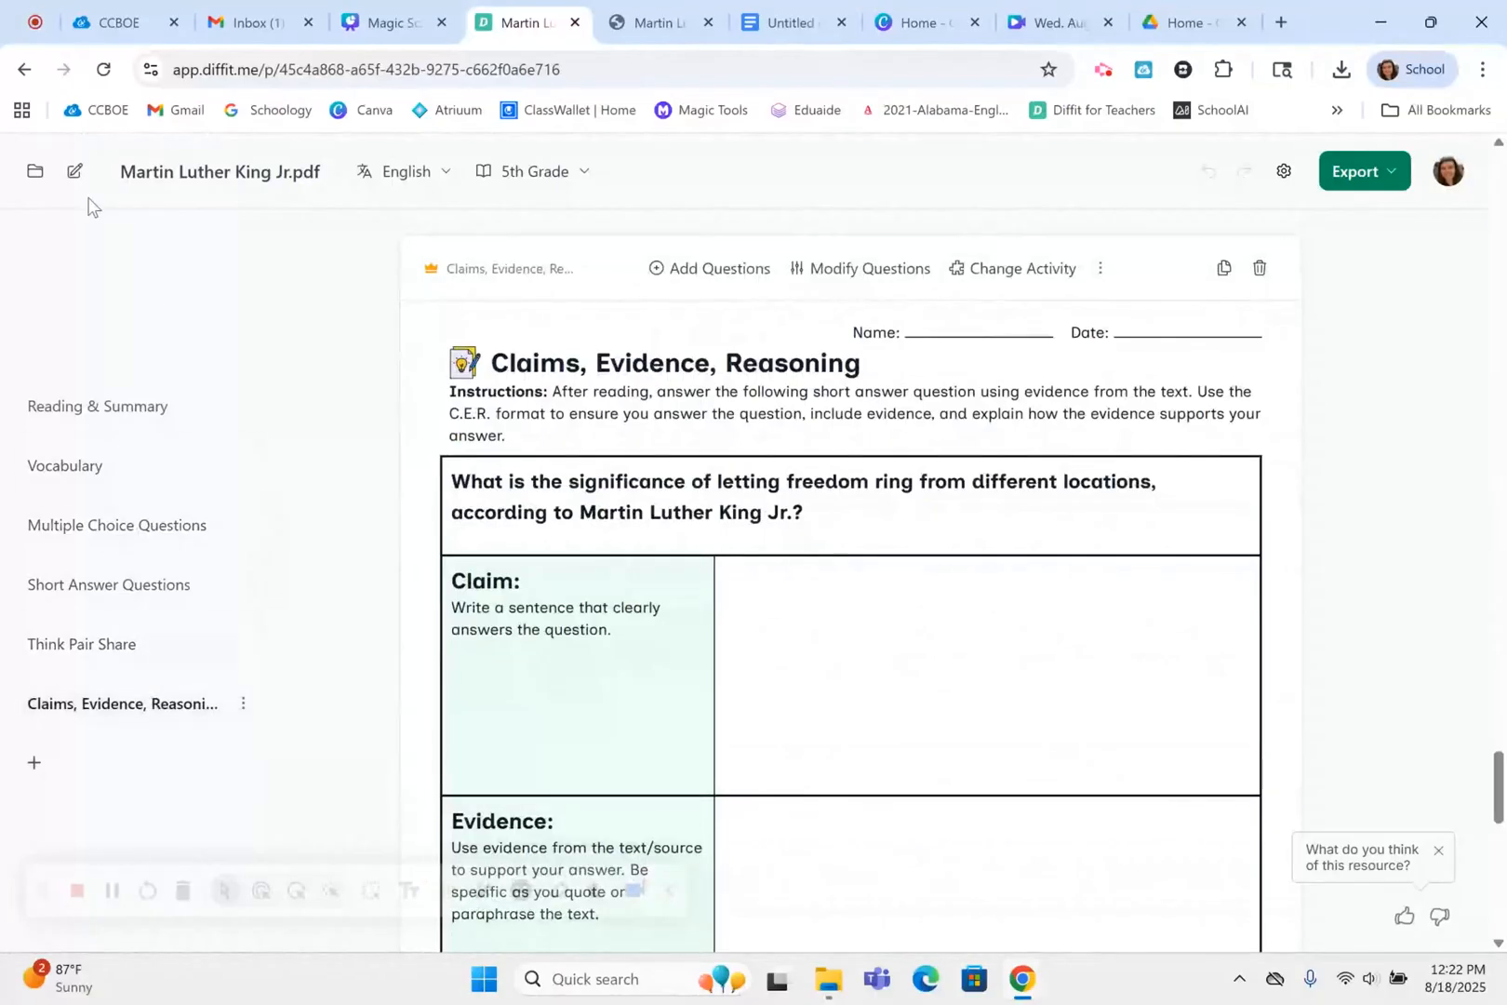
# Start a new resource based on a book
pyautogui.click(75, 175)
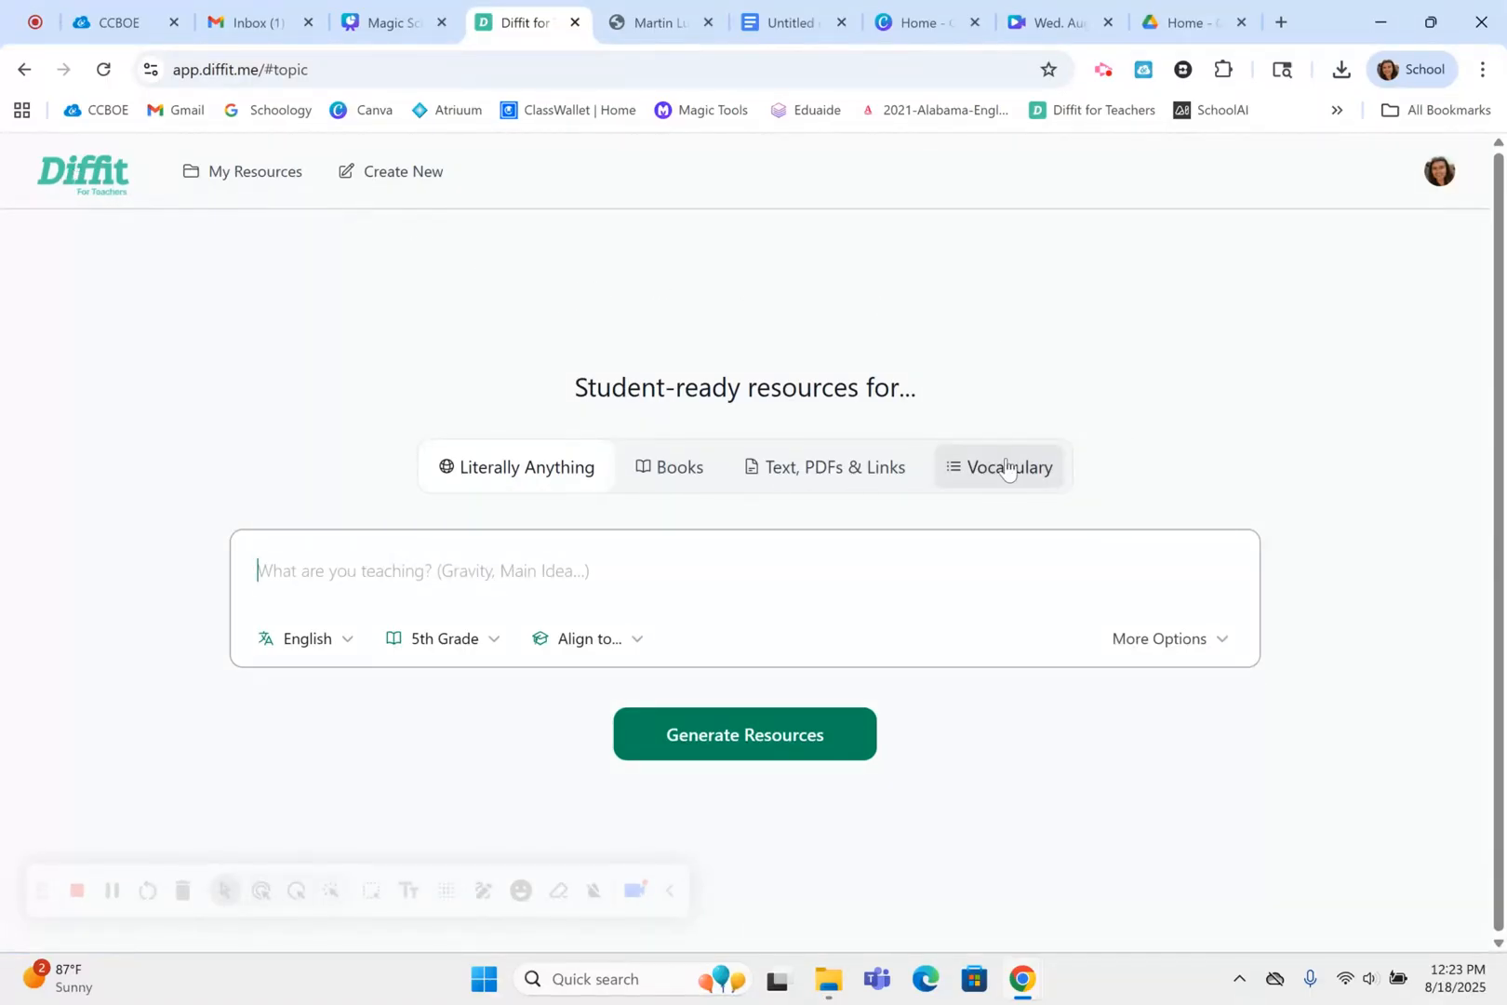
pyautogui.click(675, 475)
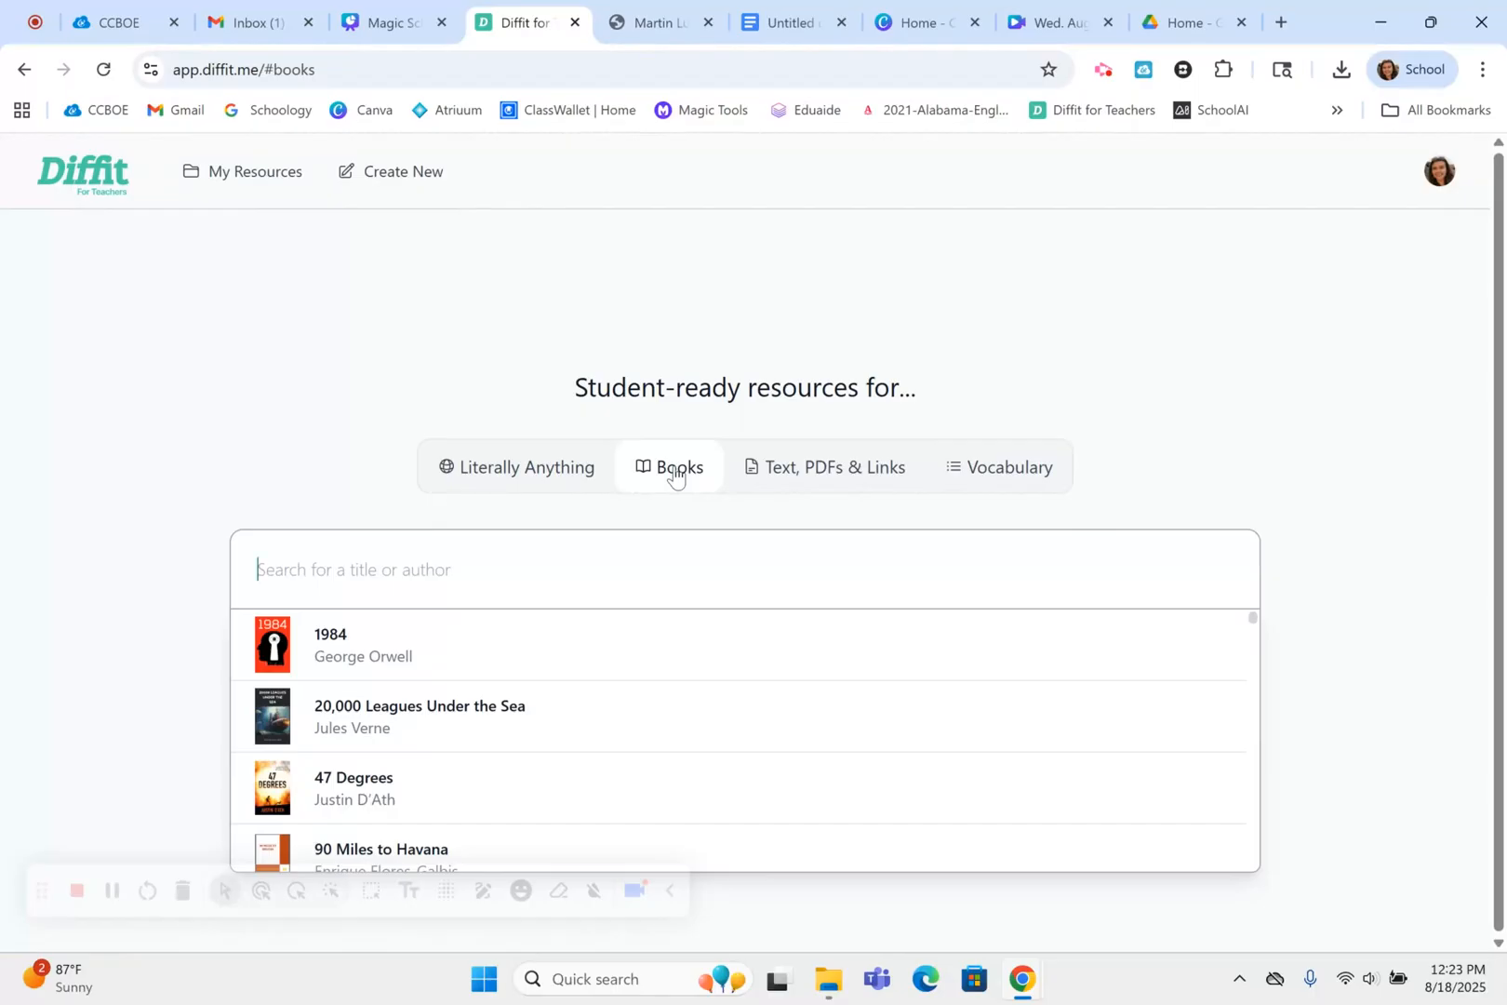
# Try to find the book "bud not buddy" by title, and clear the search text
pyautogui.write('bud not buddy')
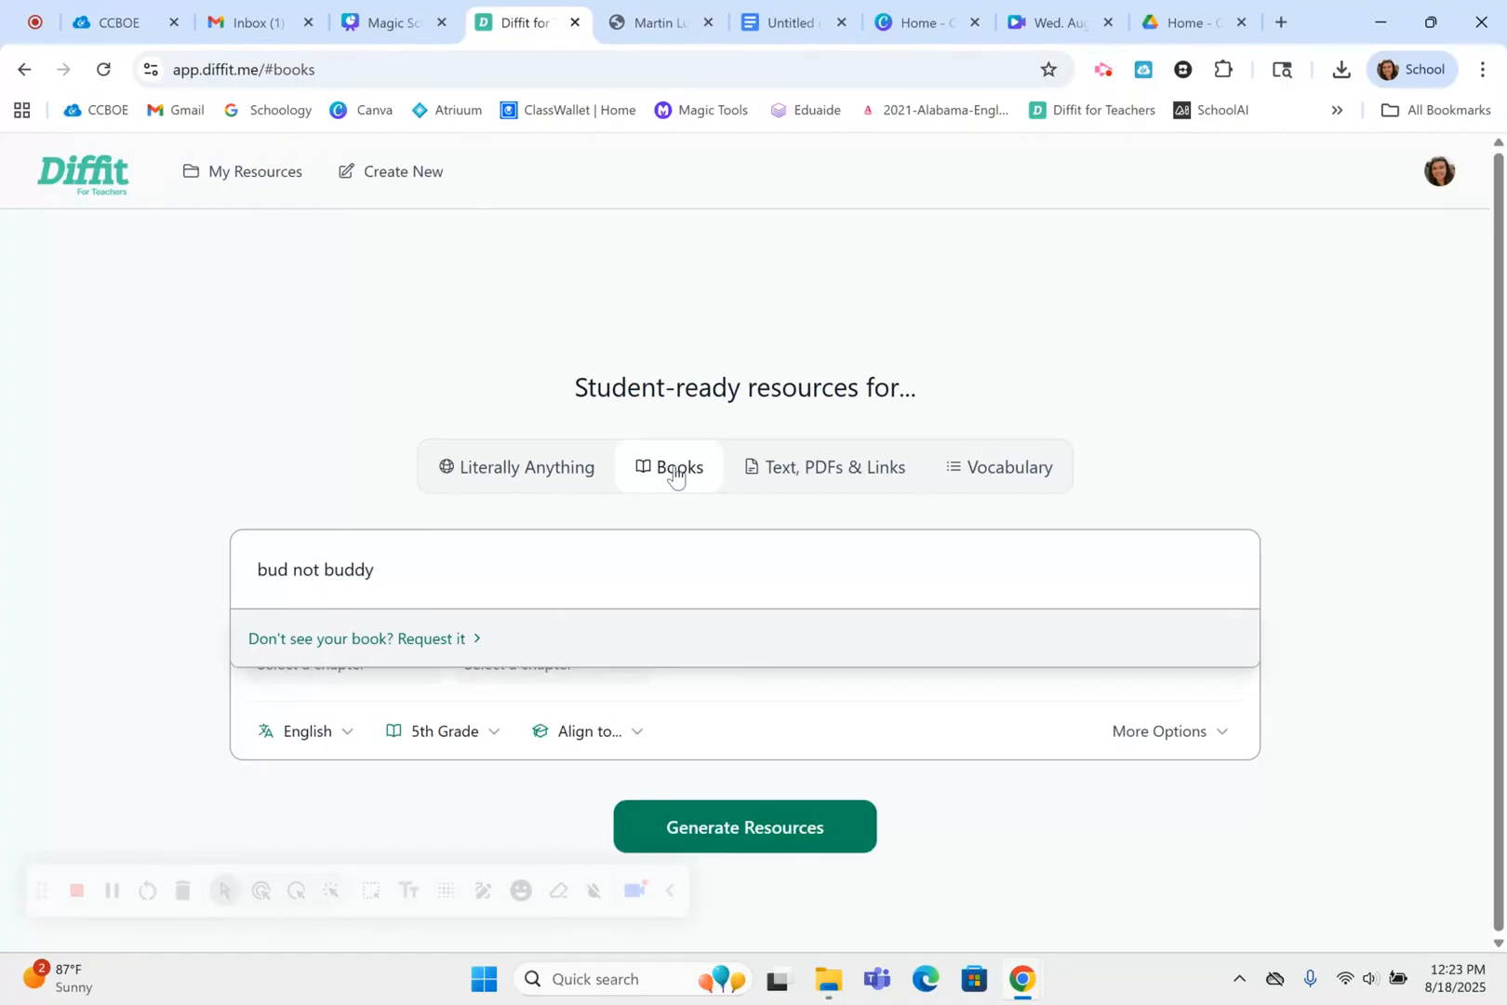
pyautogui.press('BackSpace')
pyautogui.press('BackSpace')
pyautogui.press('BackSpace')
pyautogui.press('BackSpace')
pyautogui.press('BackSpace')
pyautogui.press('BackSpace')
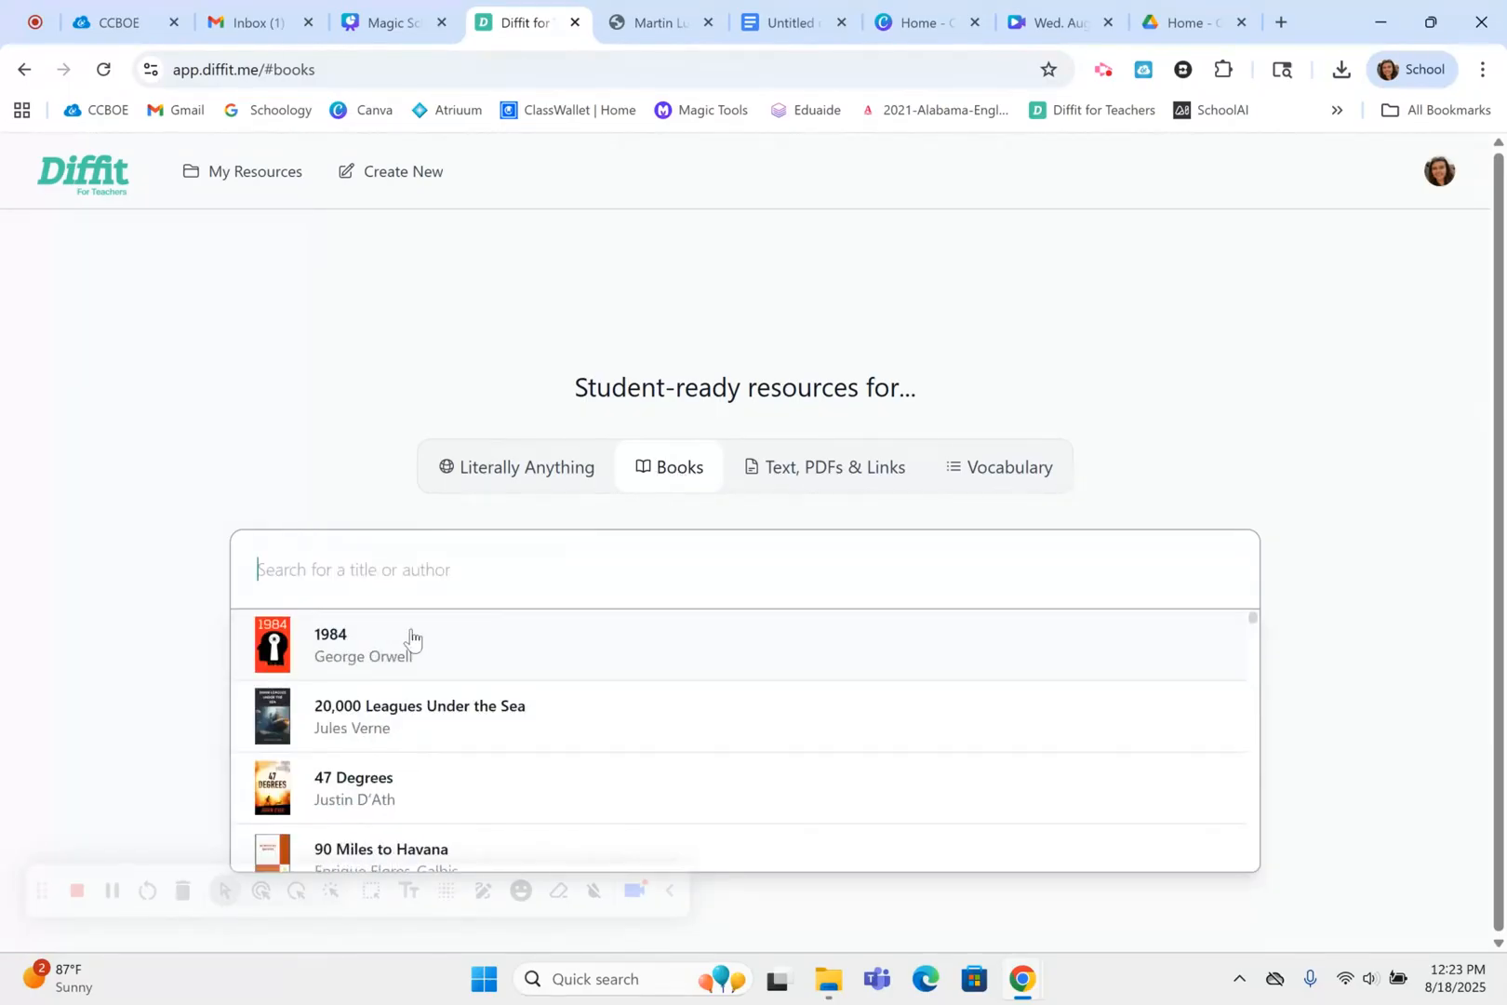
# Choose the book A Christmas Carol with Stave One as its start chapter and generate the resources
pyautogui.scroll(-3, 410, 637)
pyautogui.scroll(-3, 410, 637)
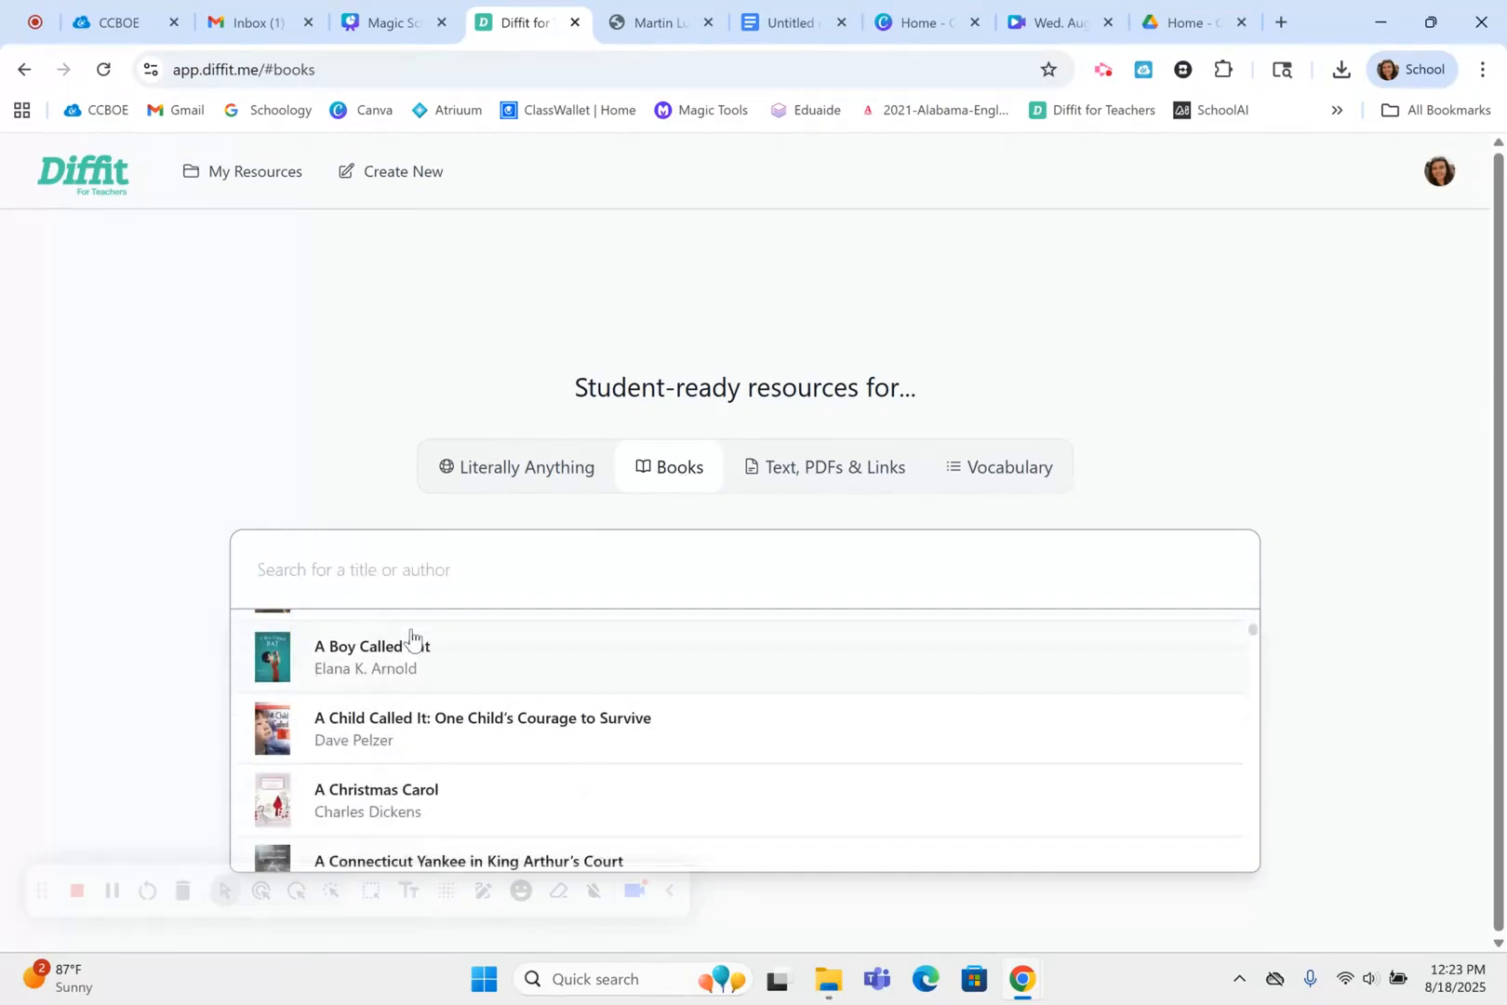
pyautogui.click(450, 756)
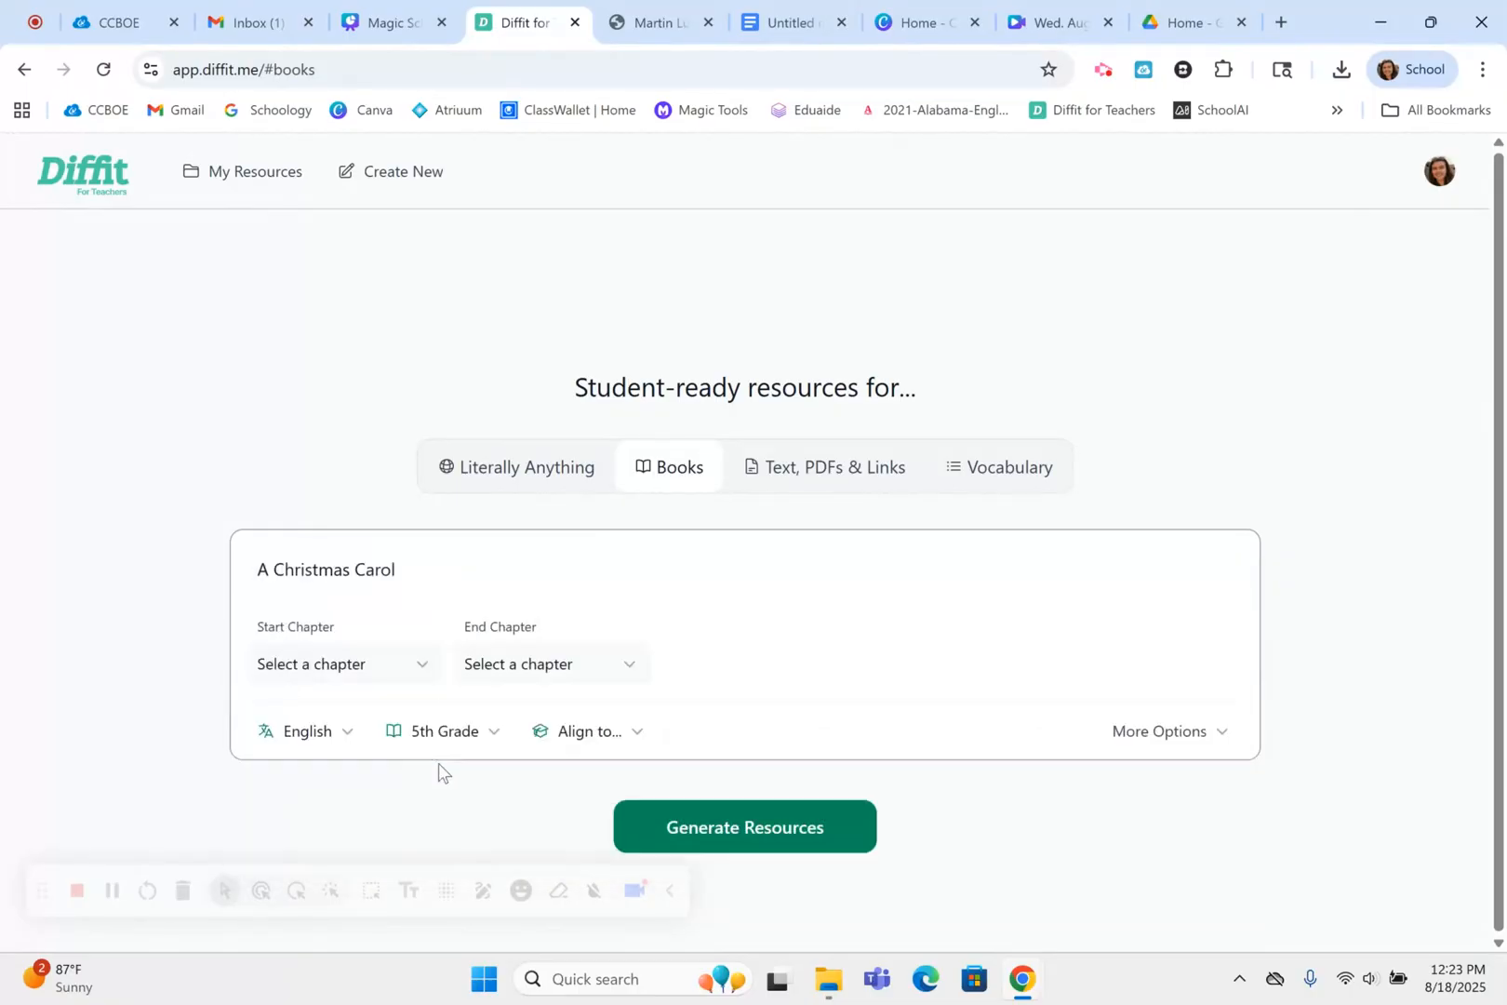
pyautogui.click(395, 666)
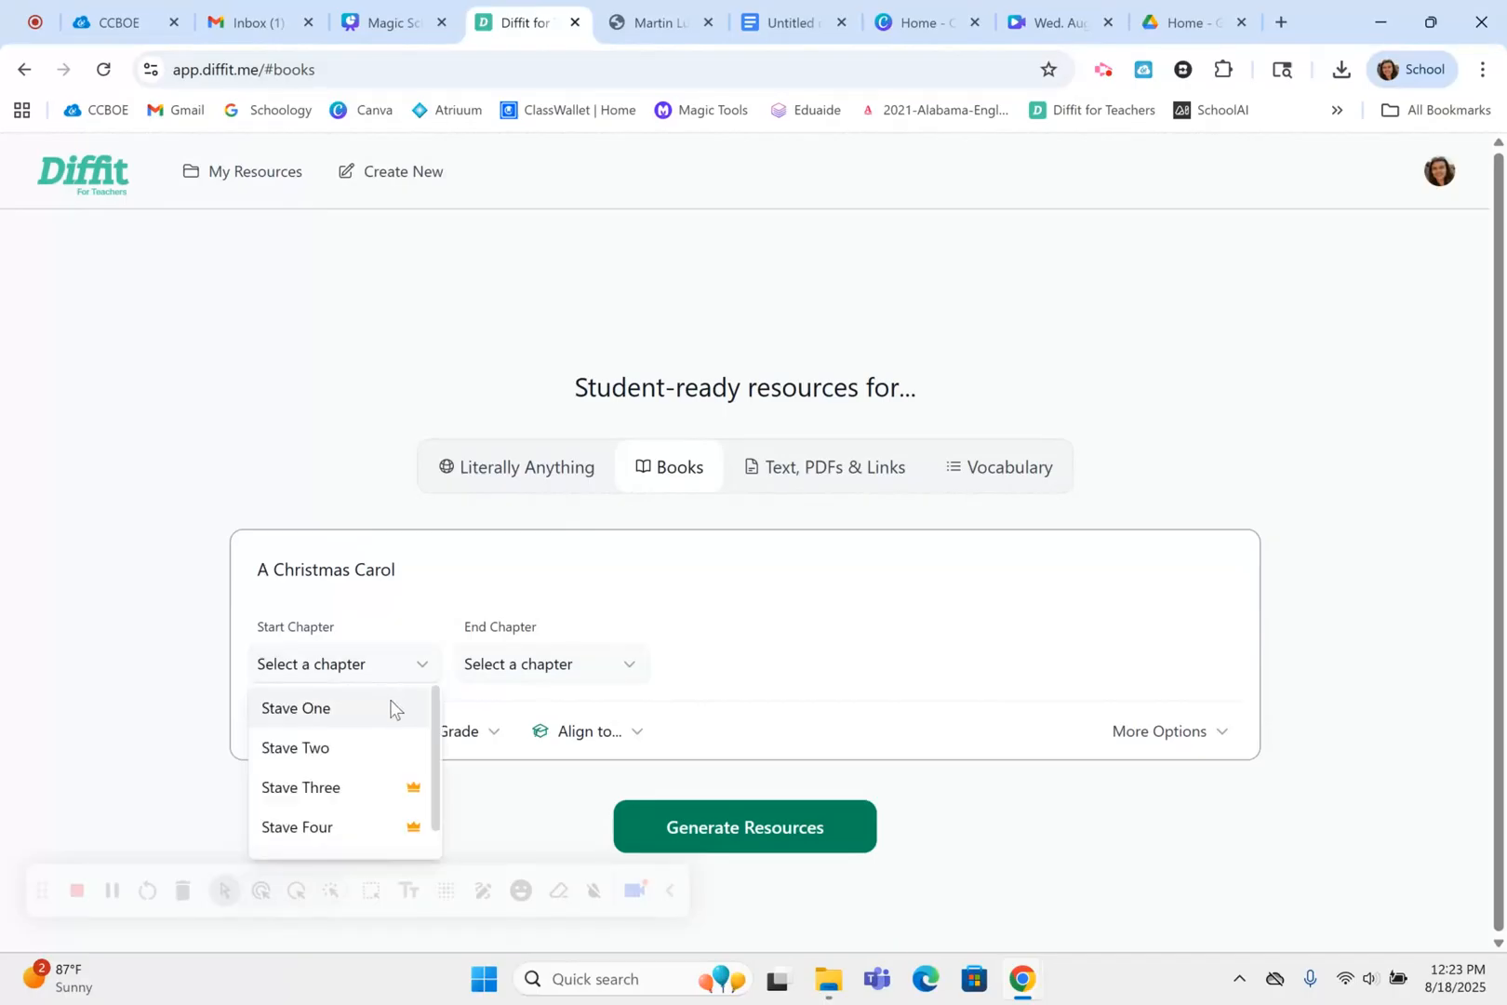
pyautogui.click(389, 710)
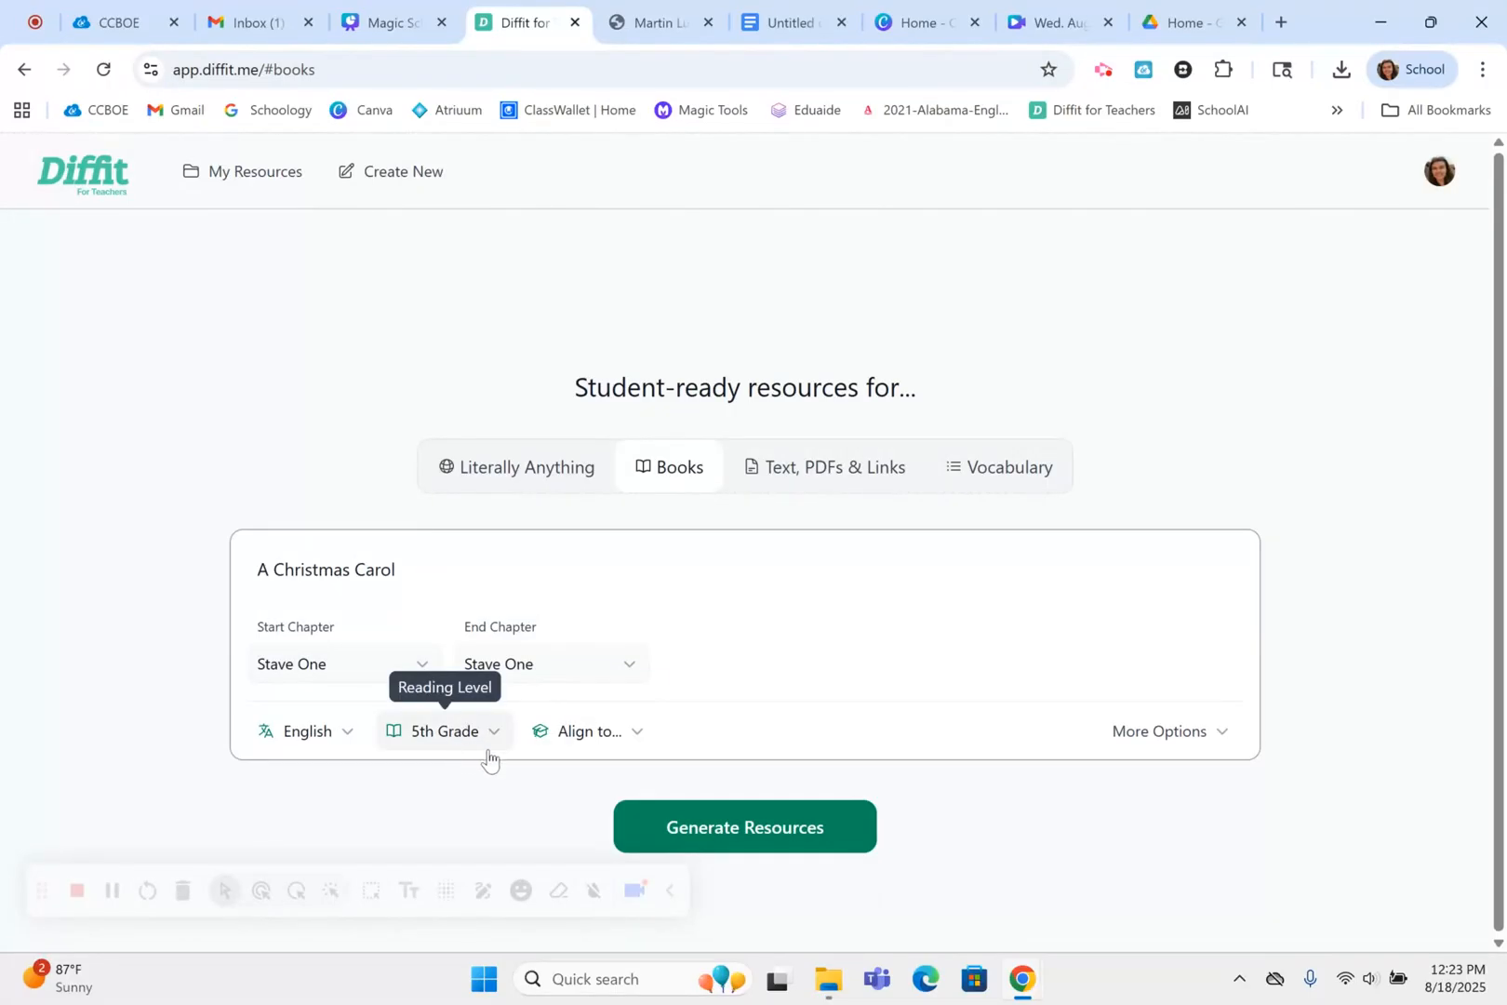
pyautogui.click(700, 818)
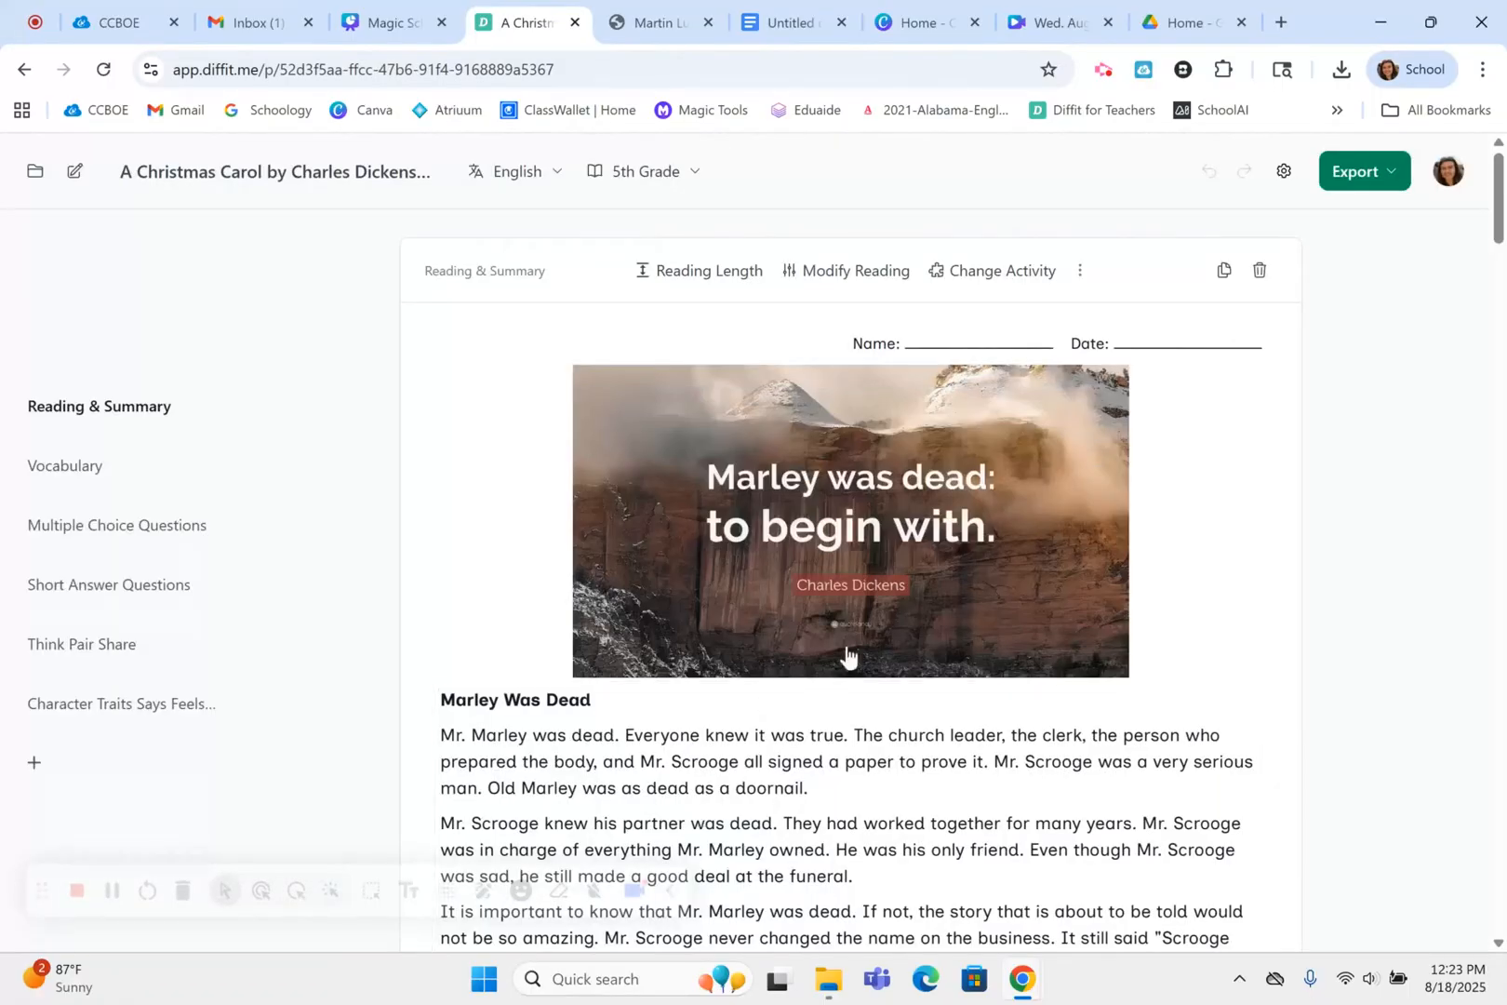
pyautogui.scroll(-2, 566, 555)
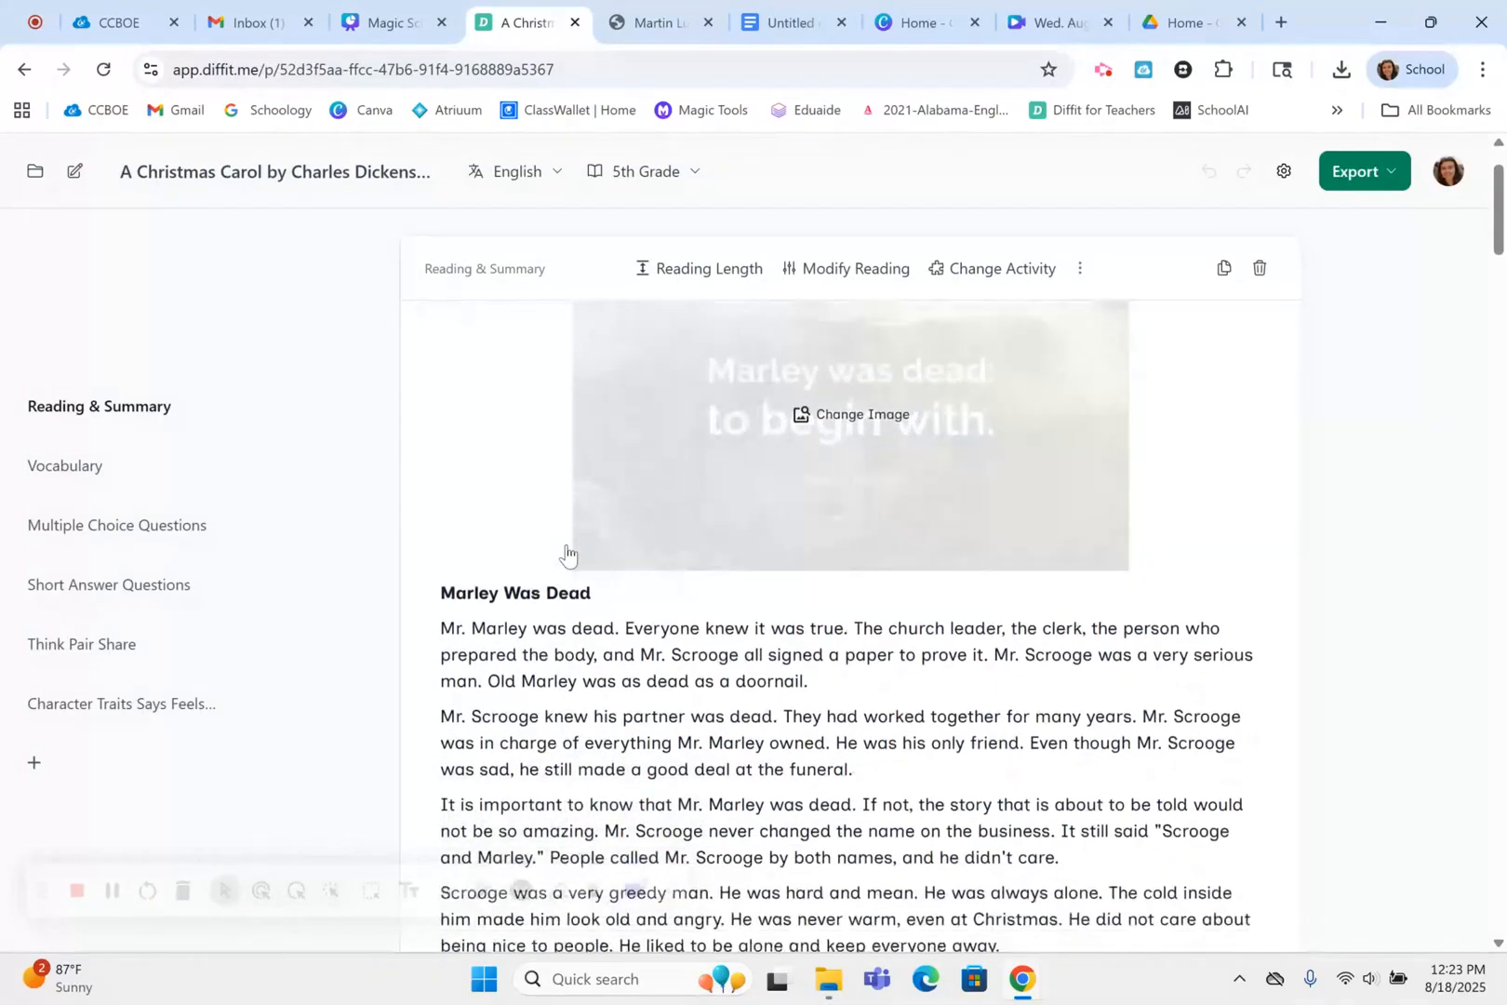
pyautogui.scroll(-4, 566, 555)
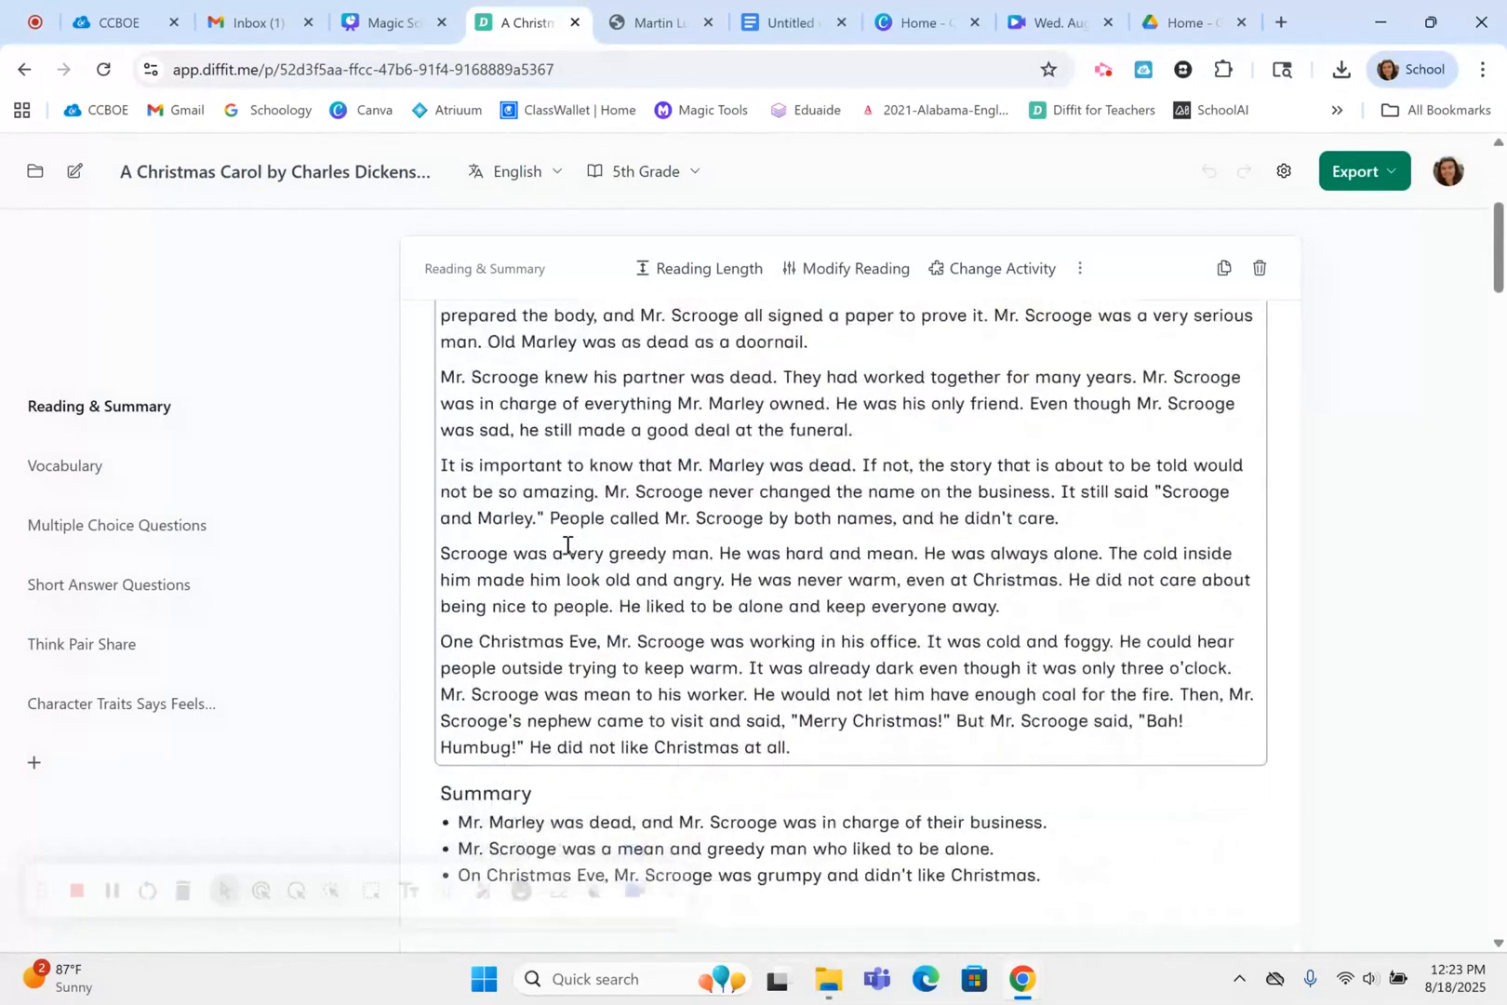
pyautogui.scroll(-1, 567, 545)
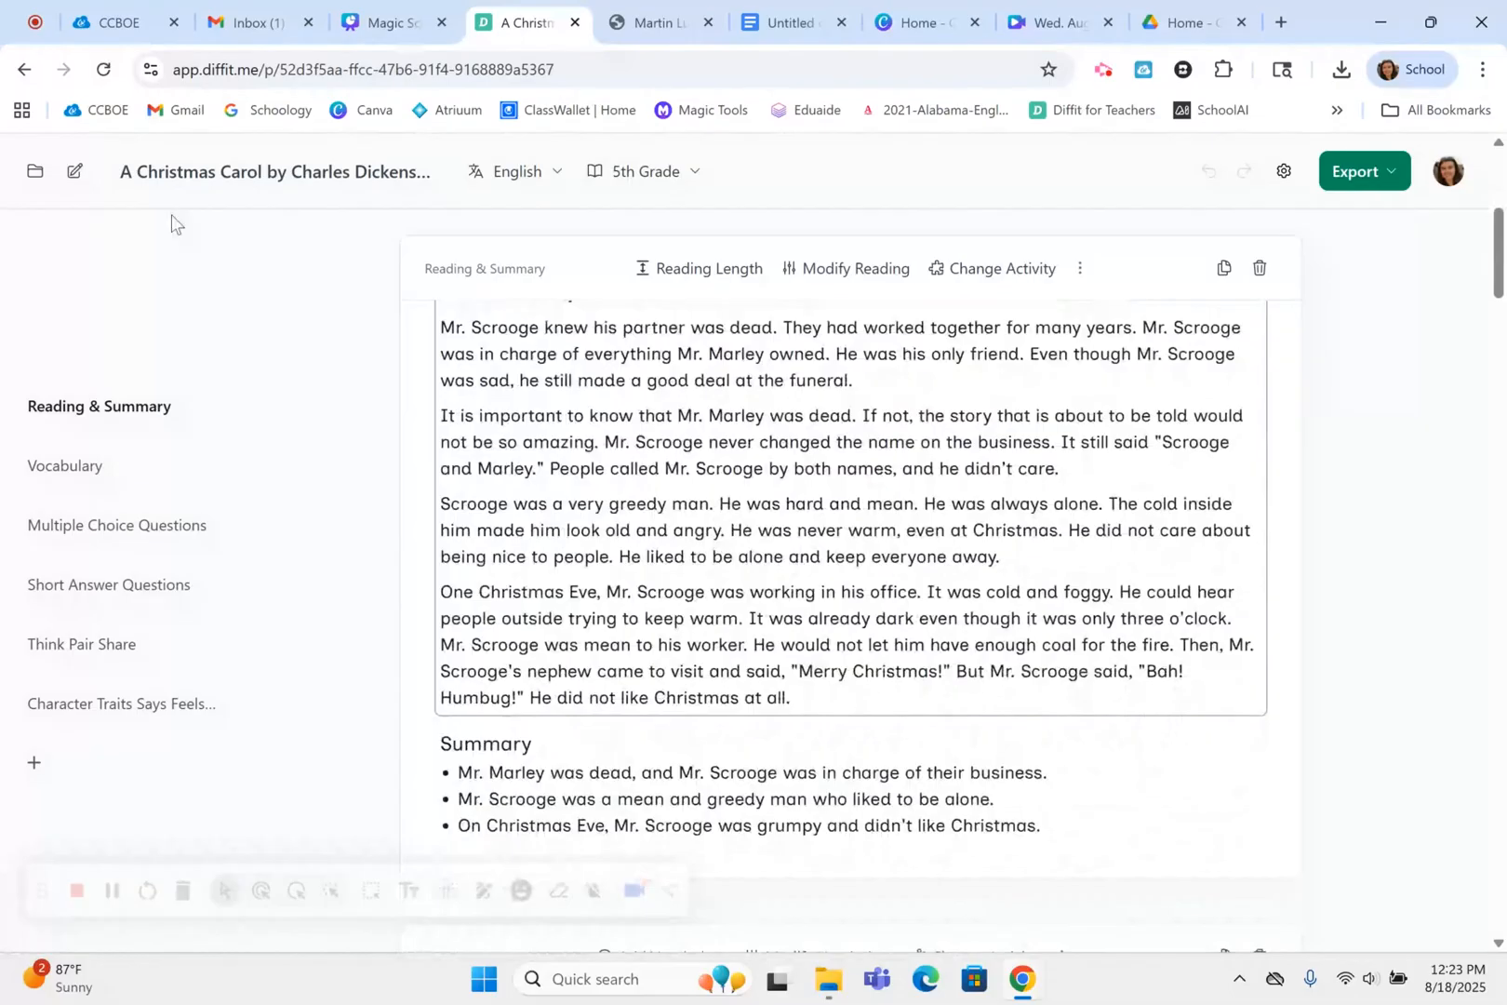
# Start a new vocabulary-based resource and fill it with the ten words, Cautious to Collaborate, copied from the Vocabulary List in Google Docs
pyautogui.click(75, 173)
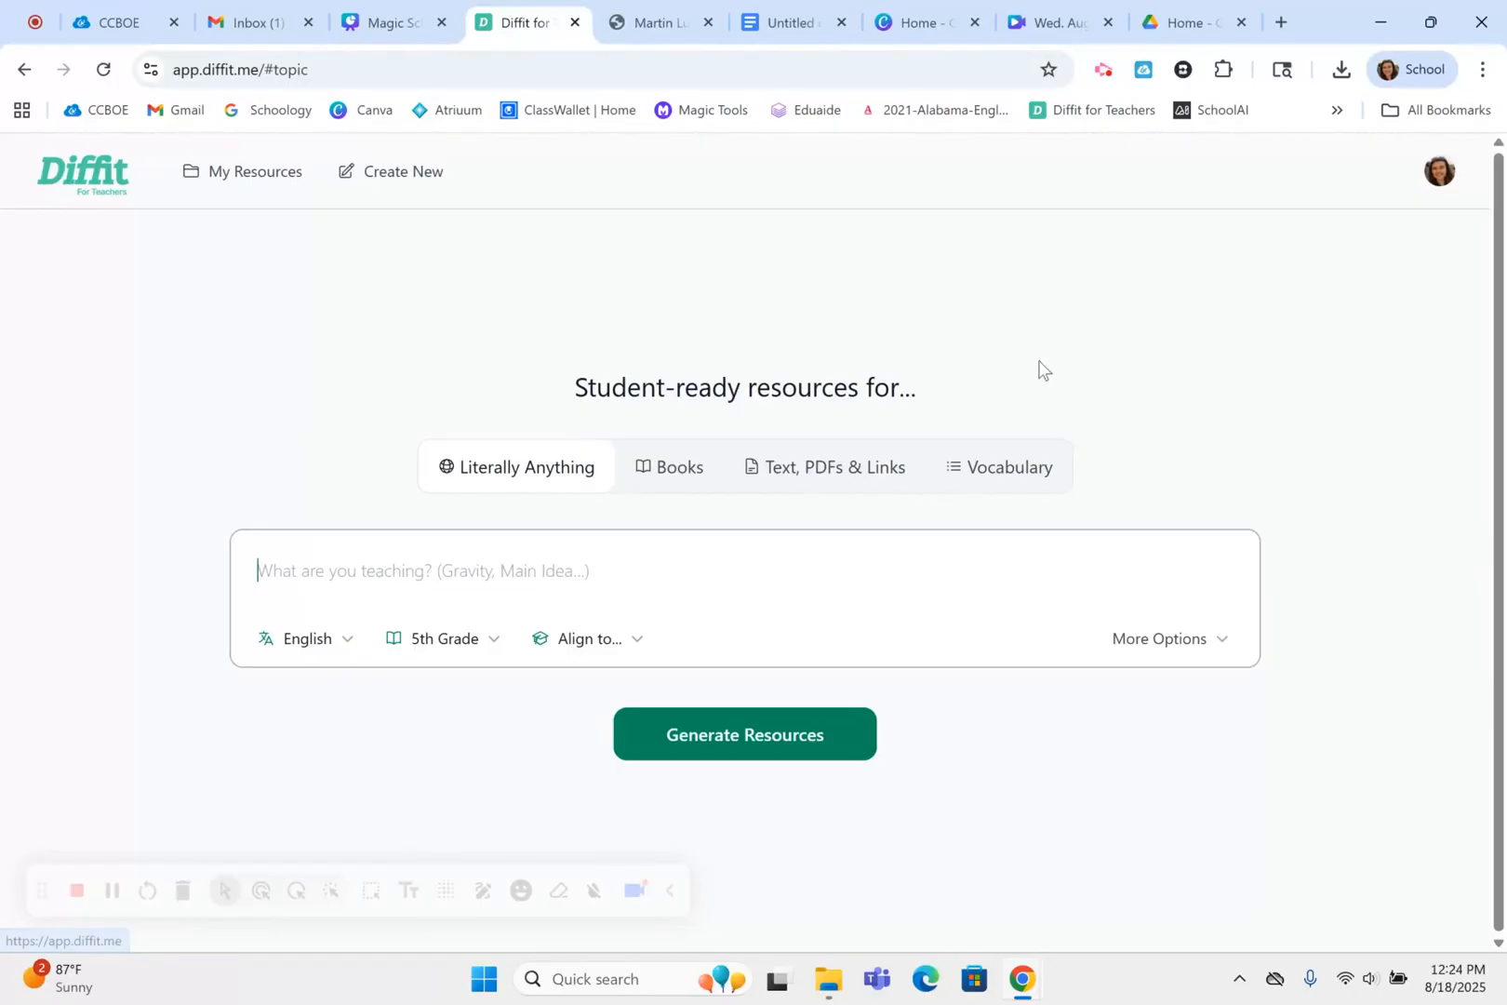
pyautogui.click(1012, 475)
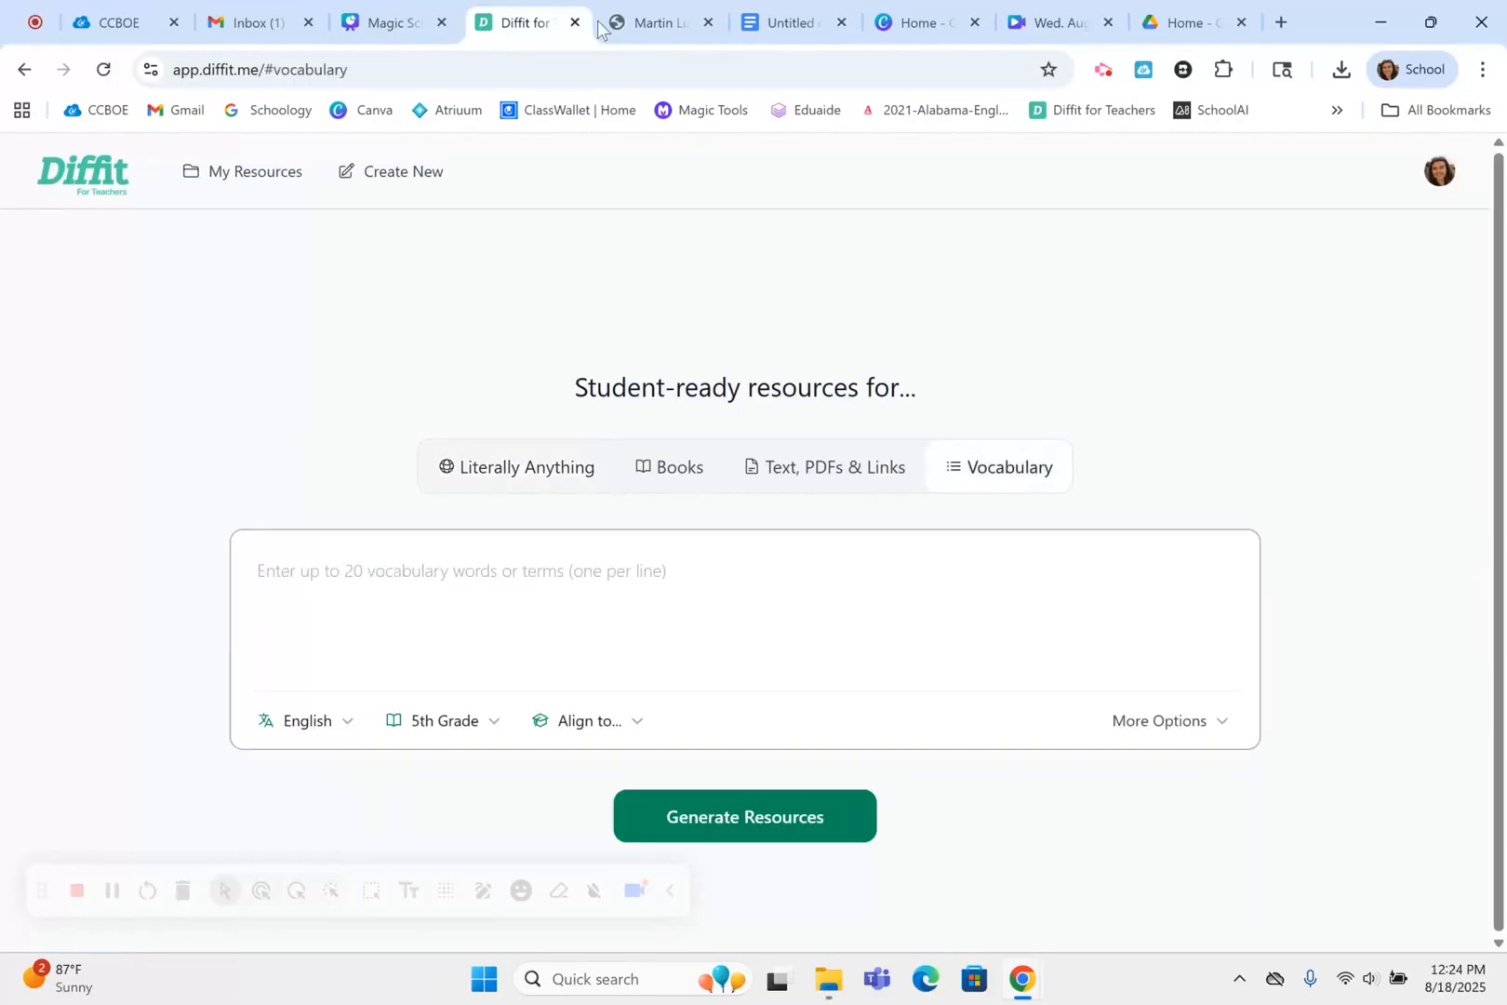
pyautogui.click(787, 26)
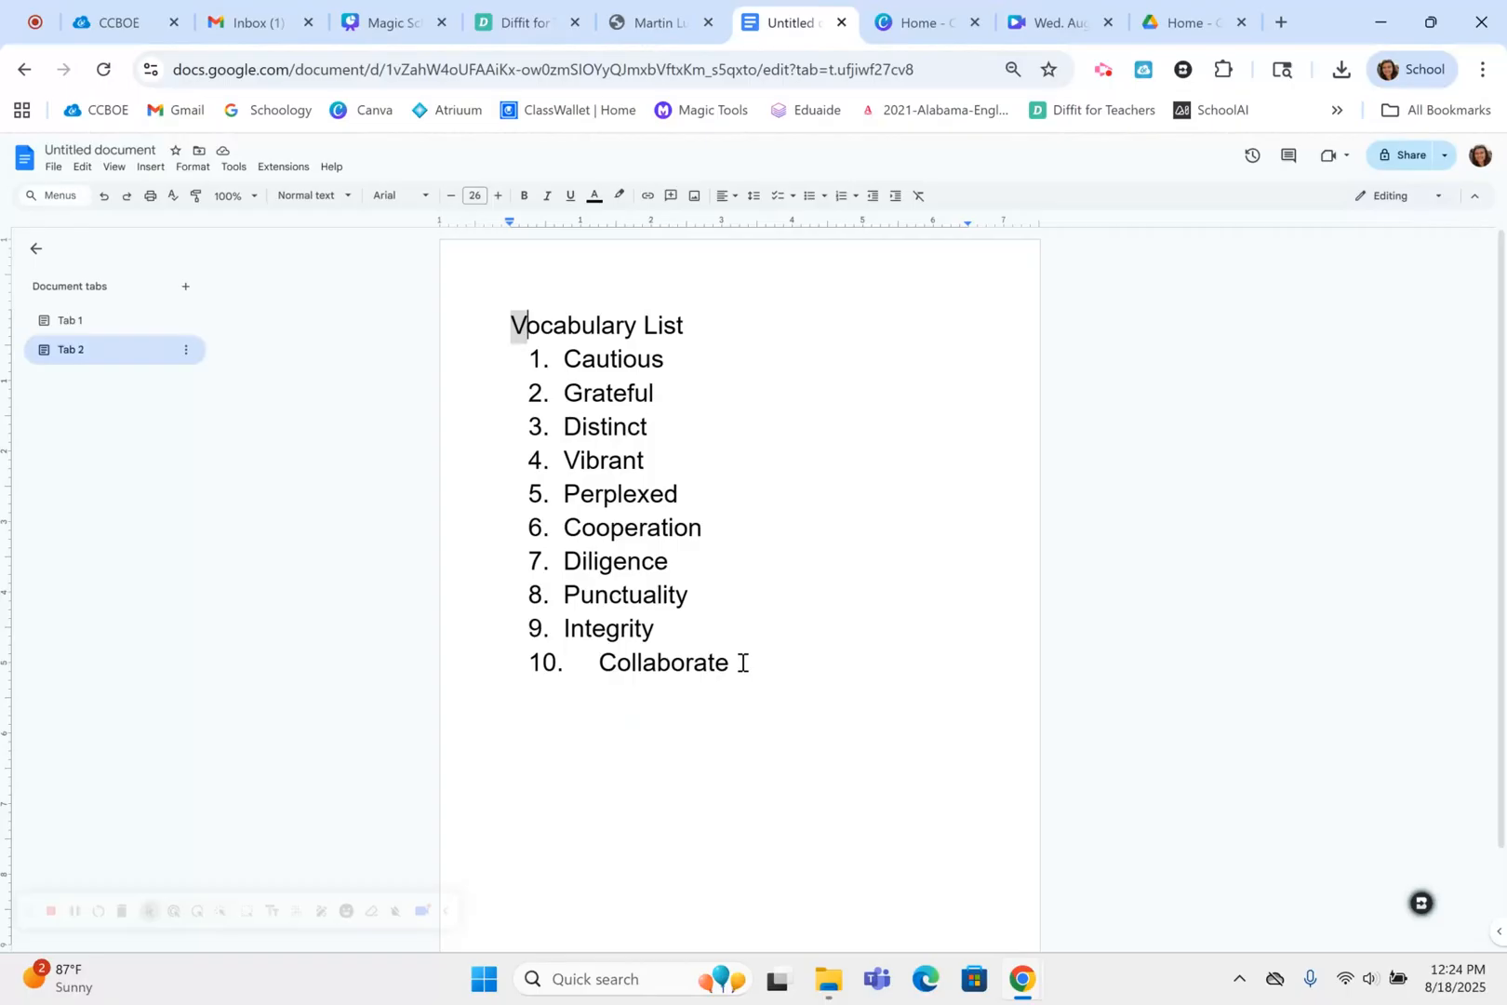
pyautogui.click(527, 358)
pyautogui.click(528, 357)
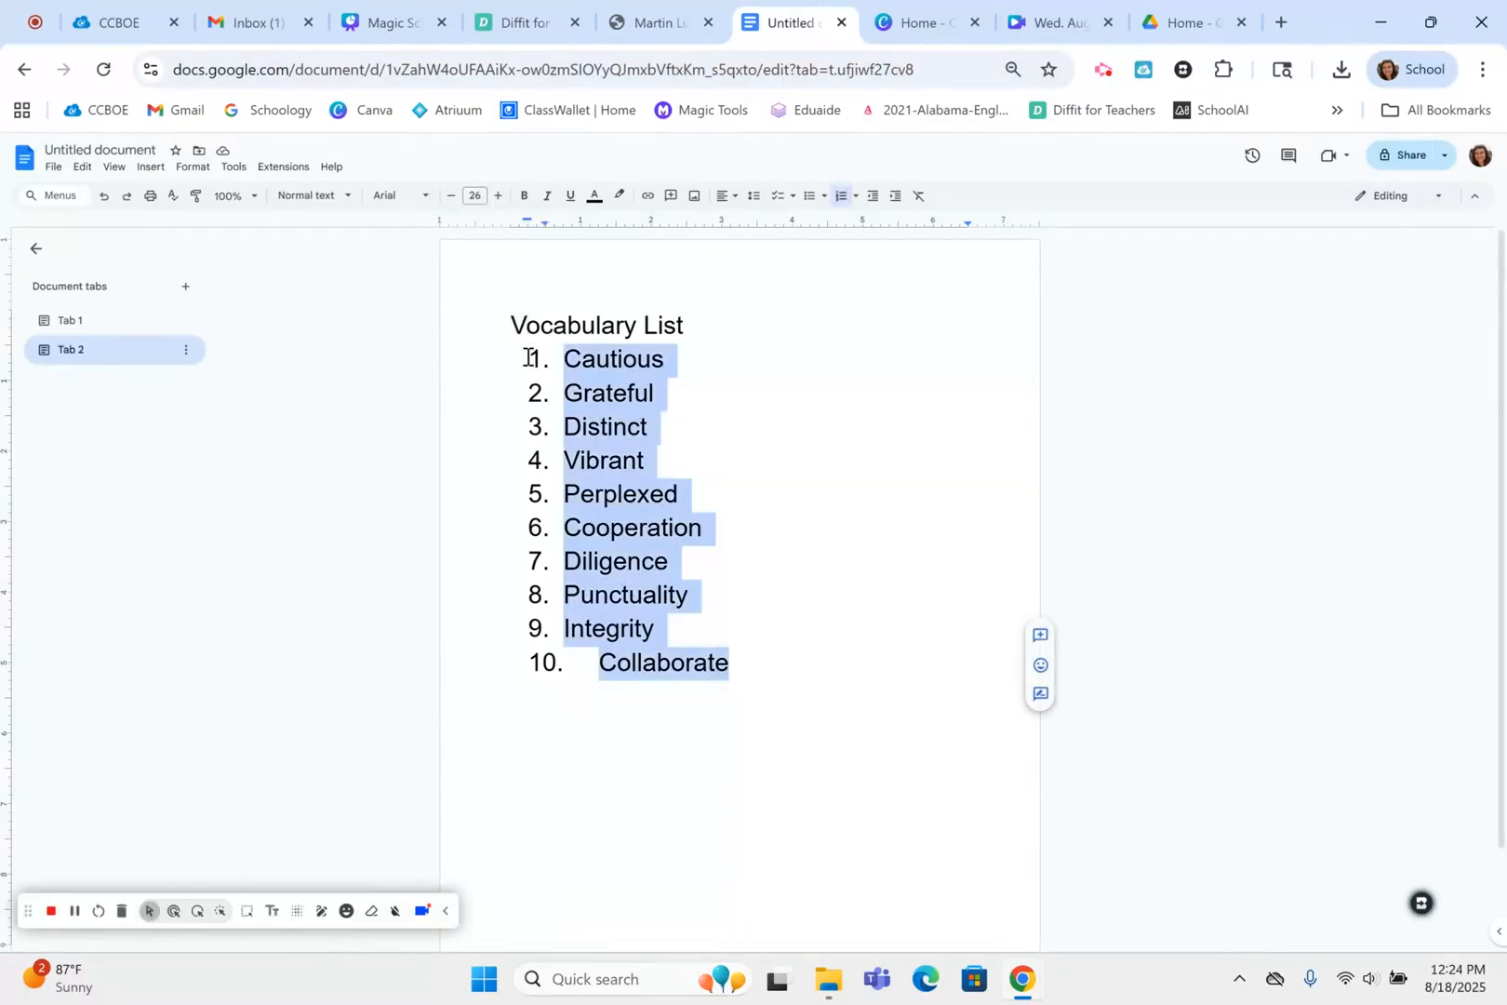
pyautogui.click(525, 17)
pyautogui.click(305, 600)
pyautogui.hotkey('ctrl', 'v')
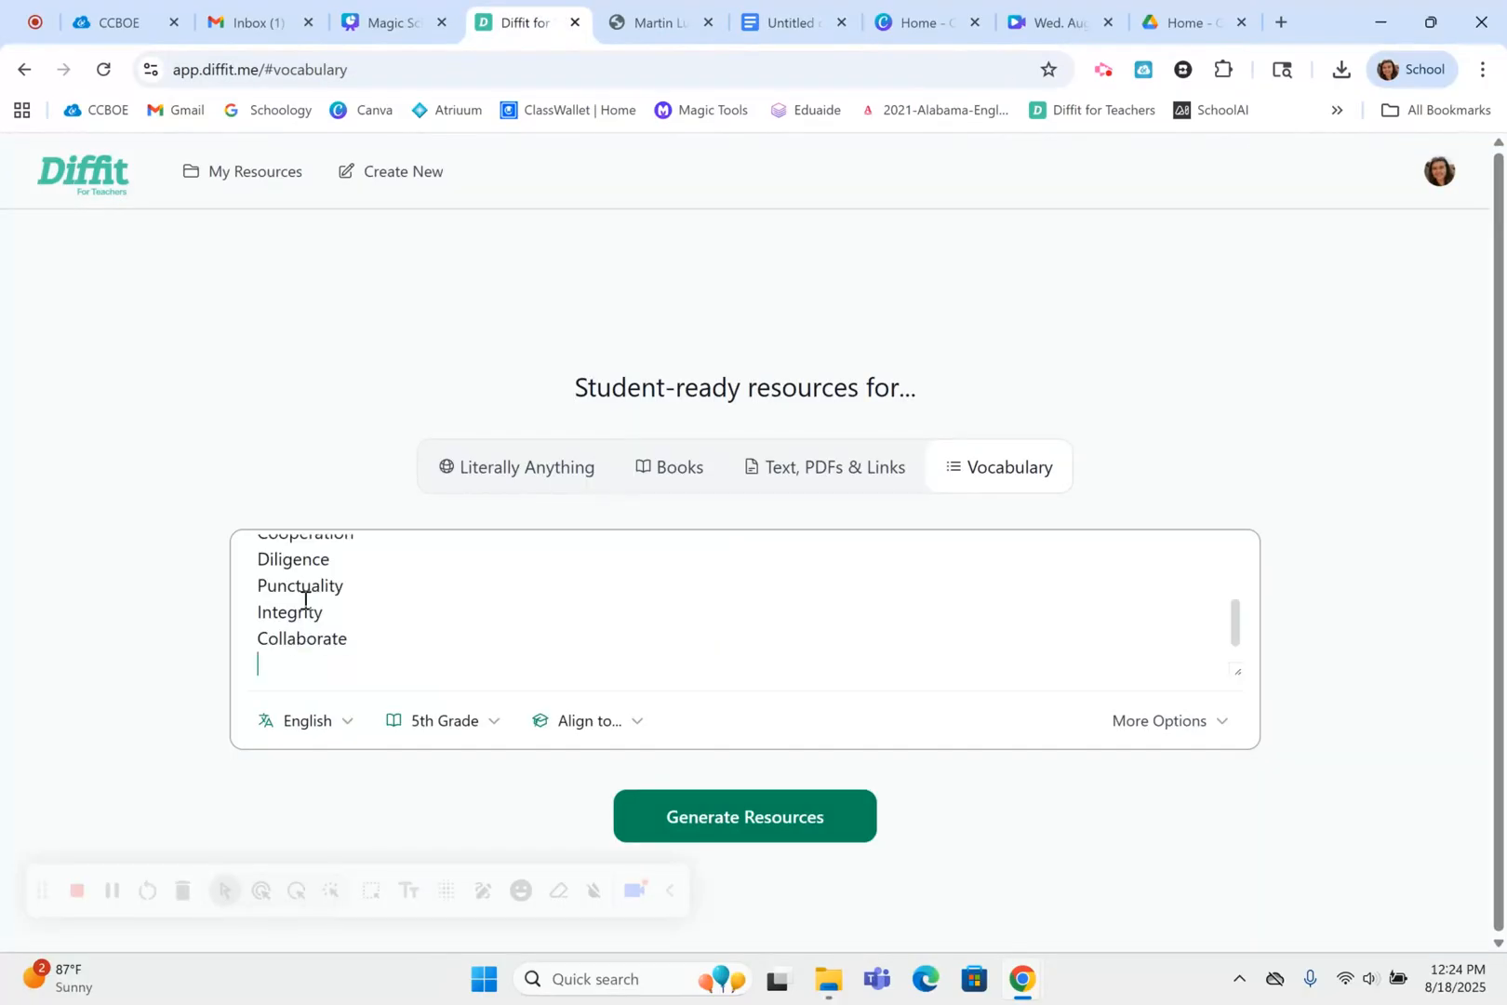
# Generate the resources from the pasted vocabulary list
pyautogui.click(693, 813)
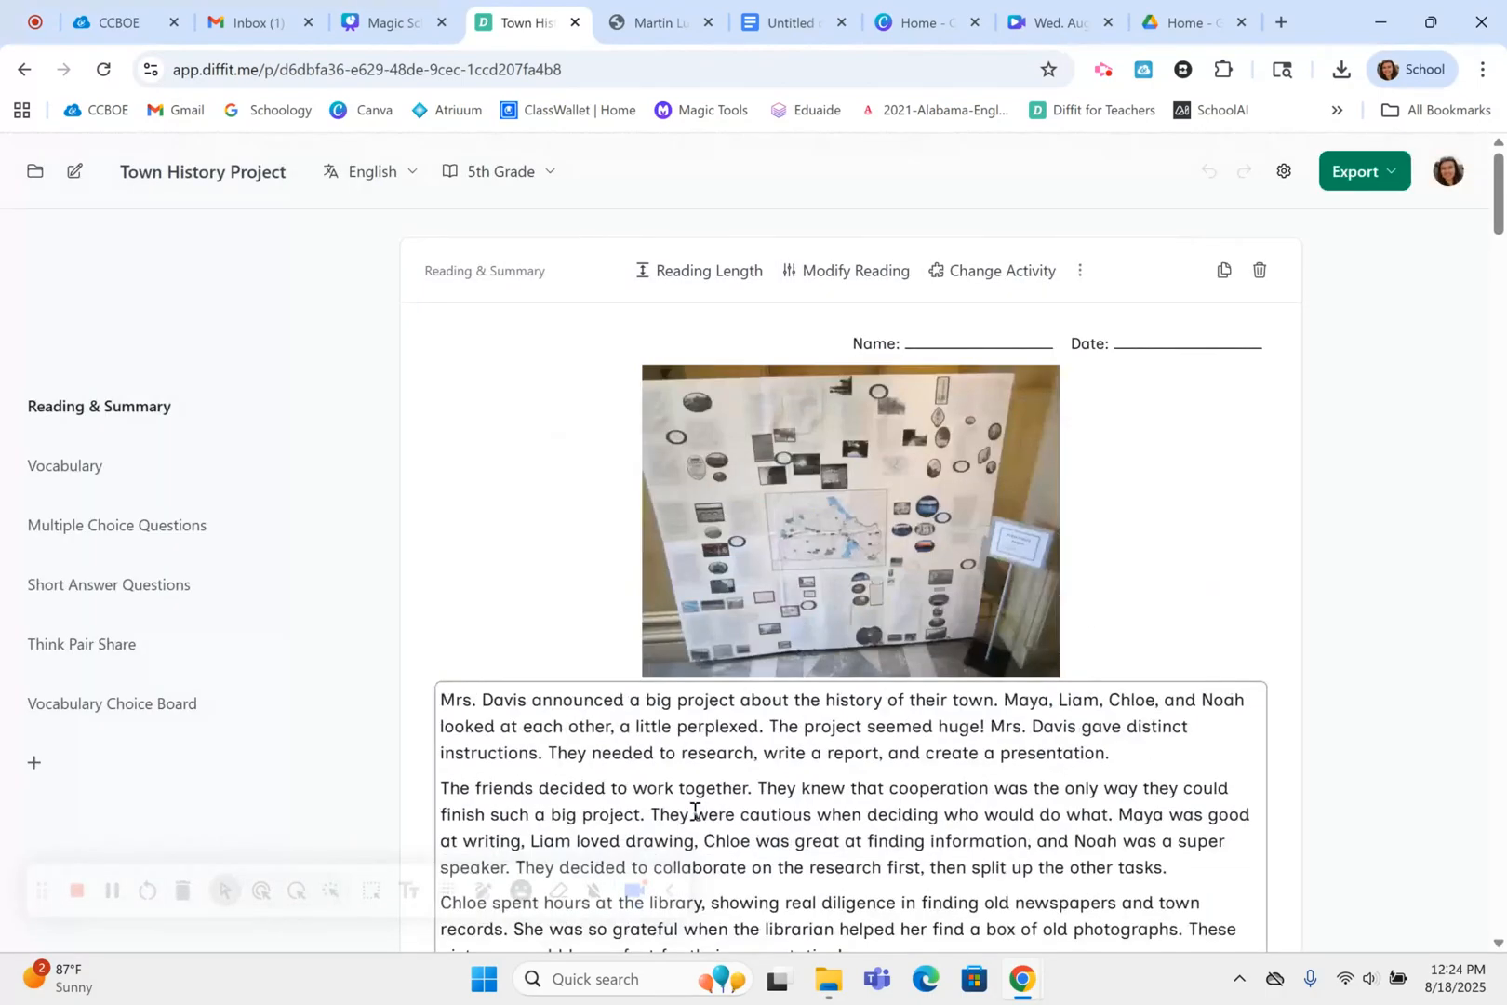
# Examine the generated Town History Project resource from the reading passage through the vocabulary, questions, Think Pair Share and Vocabulary Choice Board
pyautogui.scroll(-3, 579, 561)
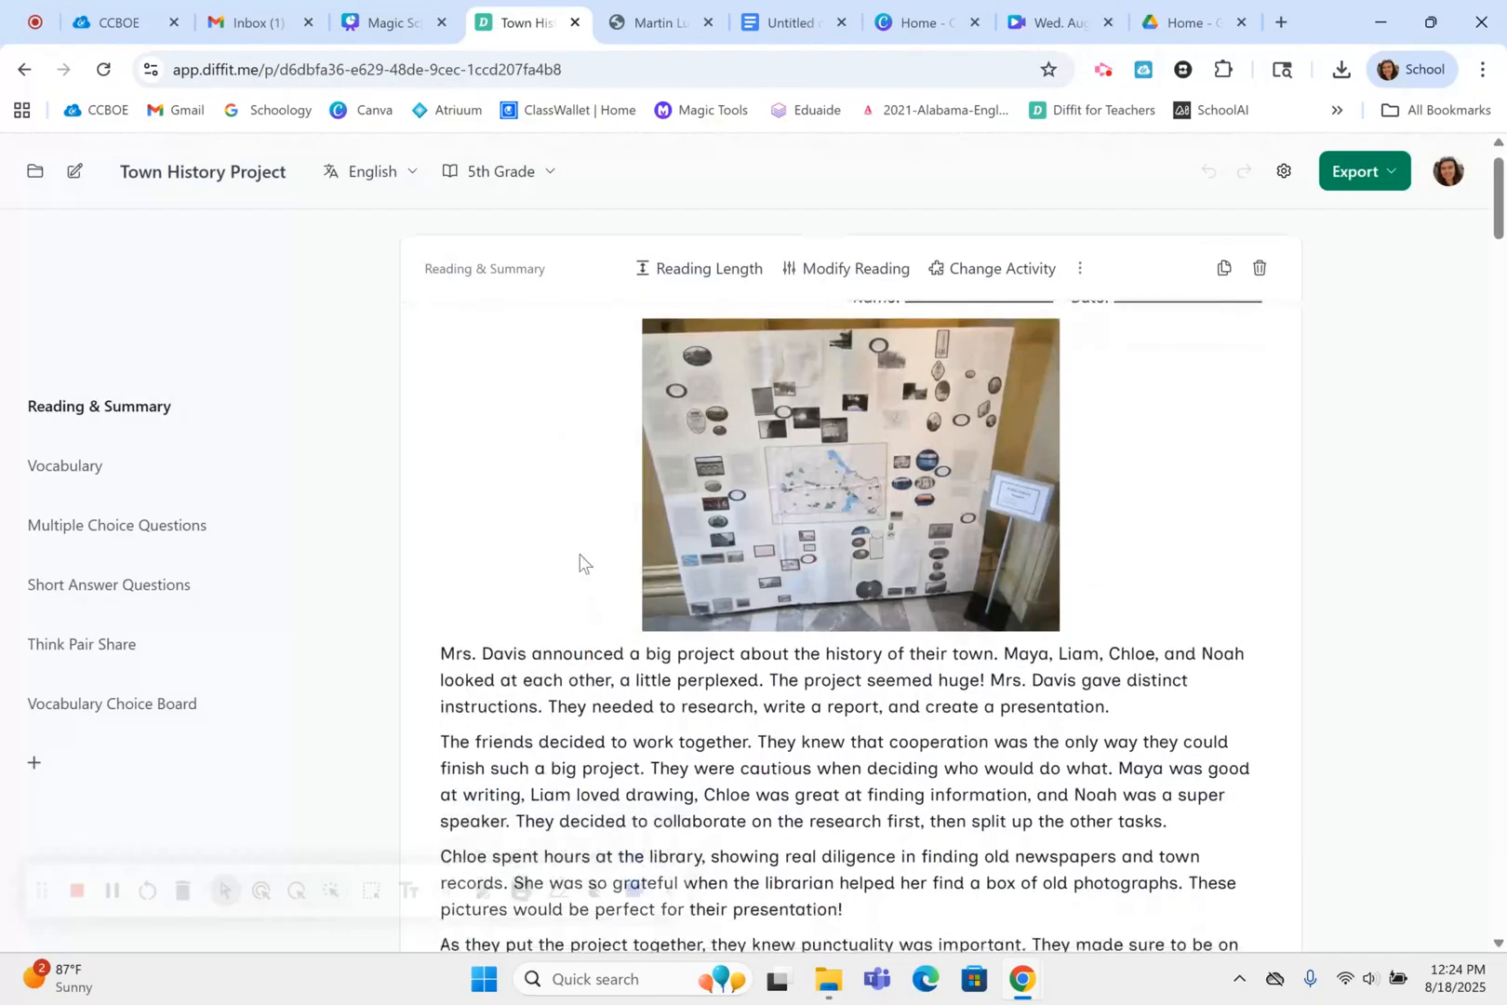
pyautogui.scroll(-6, 580, 558)
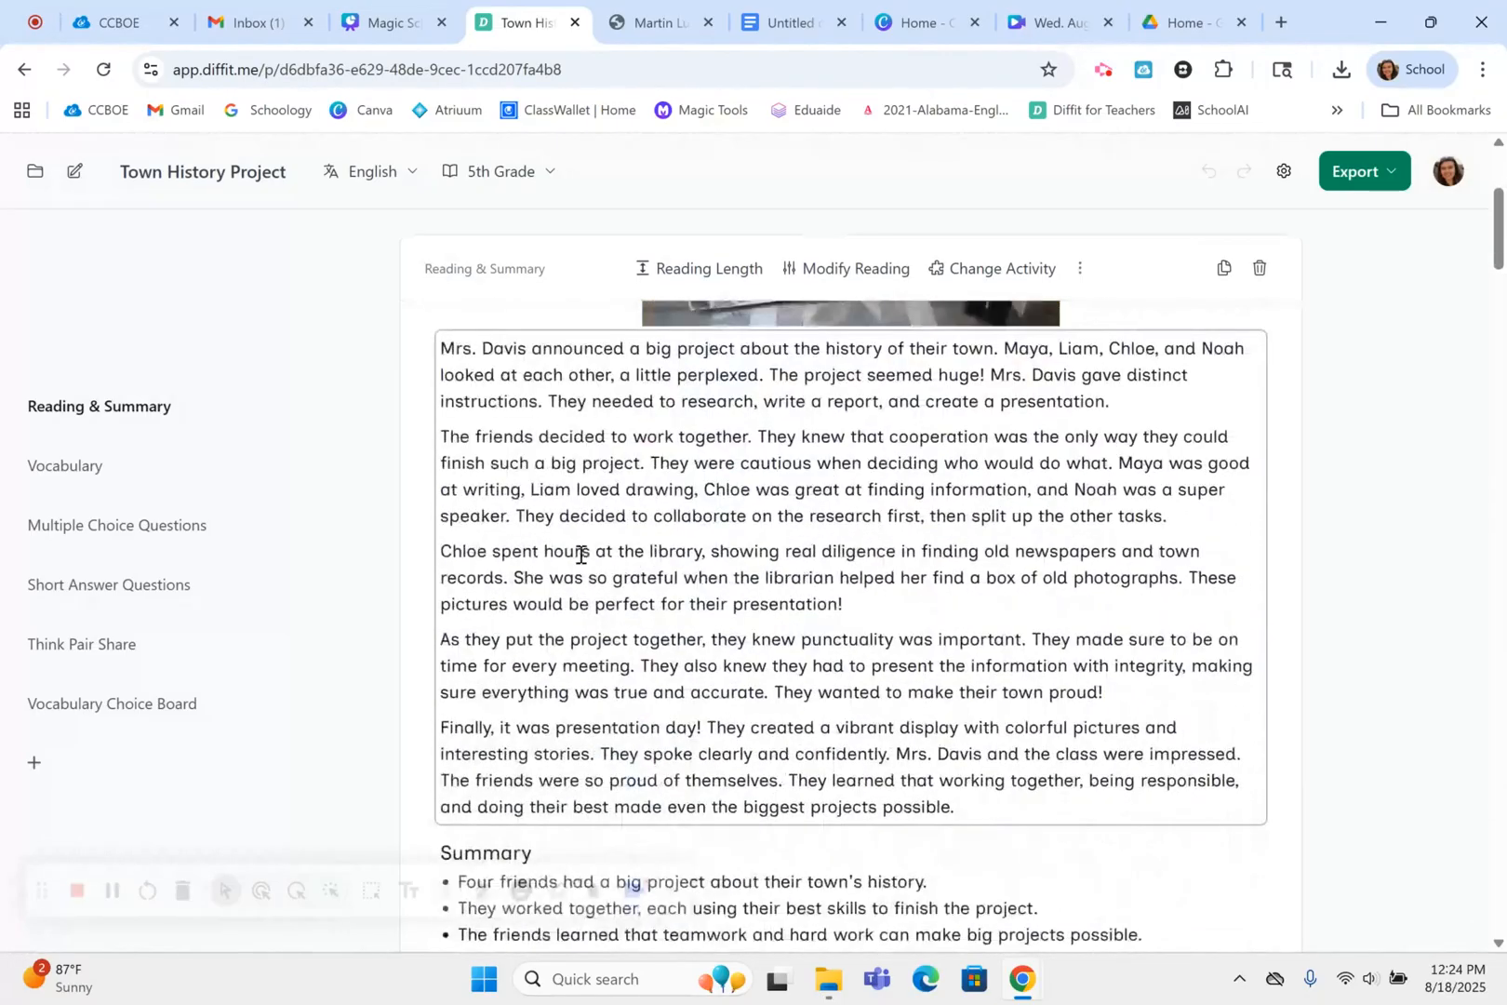
pyautogui.scroll(-9, 580, 558)
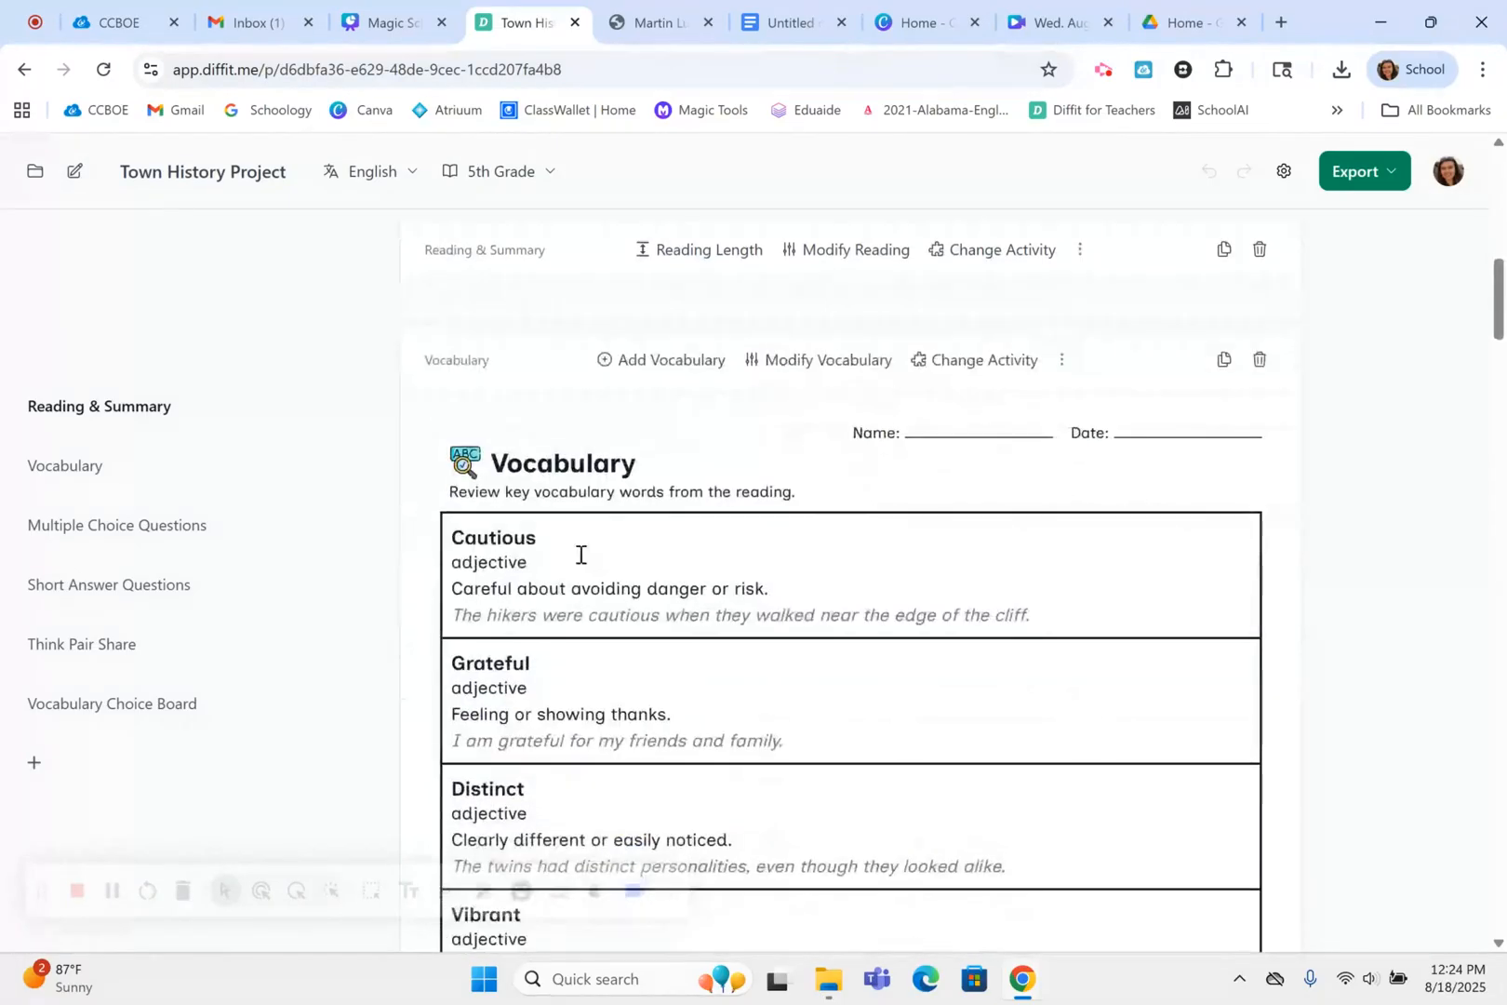
pyautogui.scroll(-9, 580, 558)
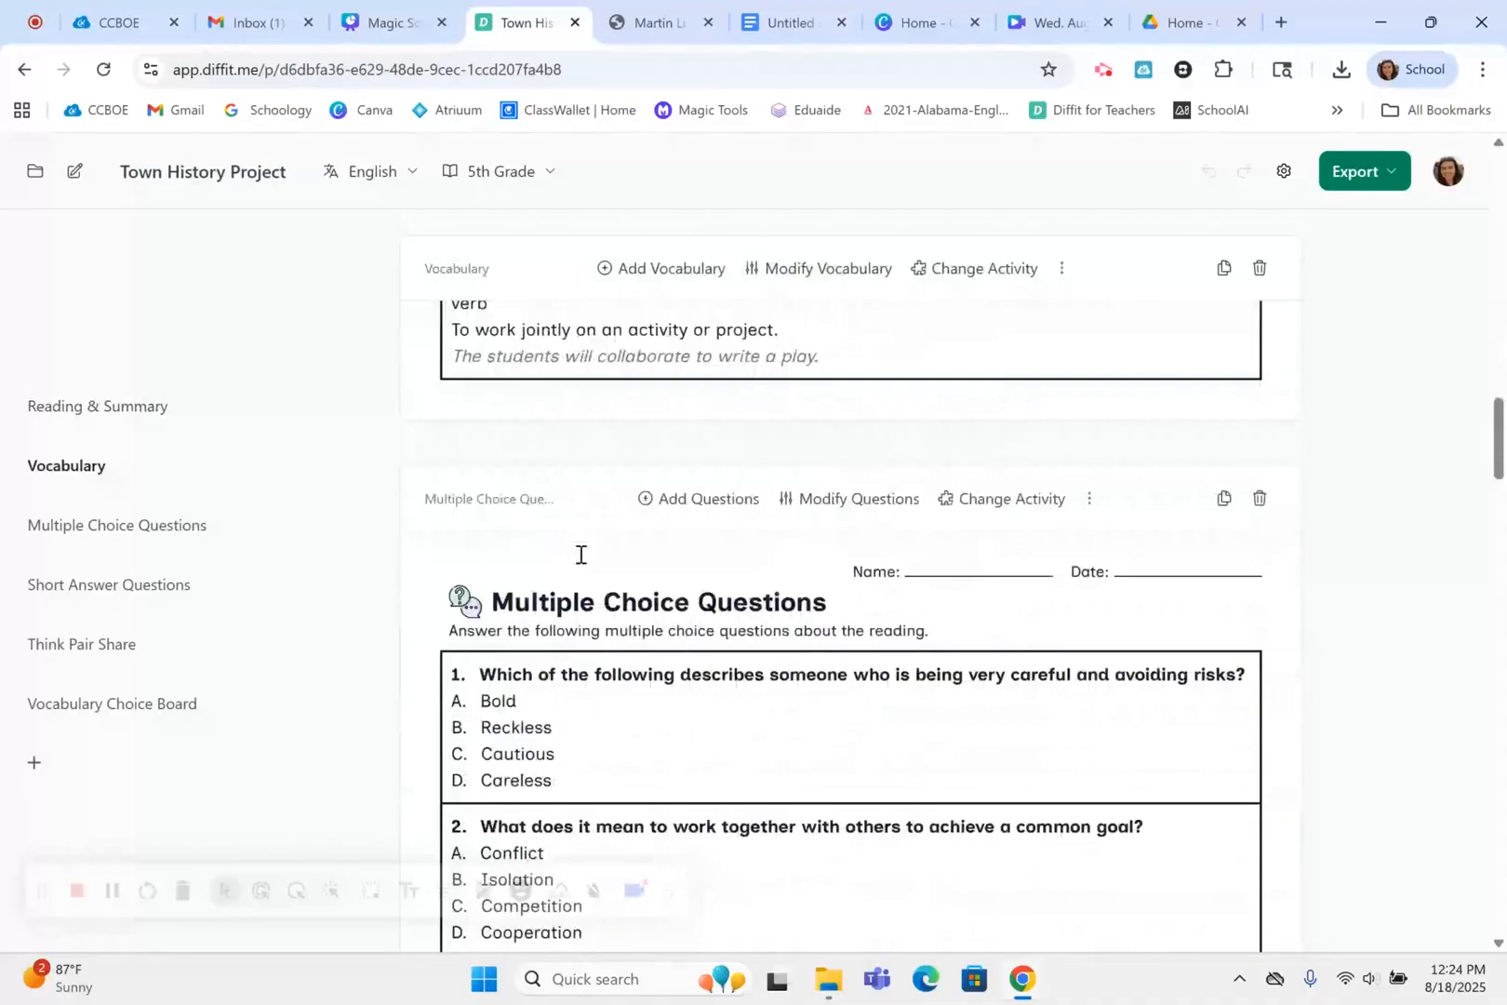
pyautogui.scroll(-15, 579, 554)
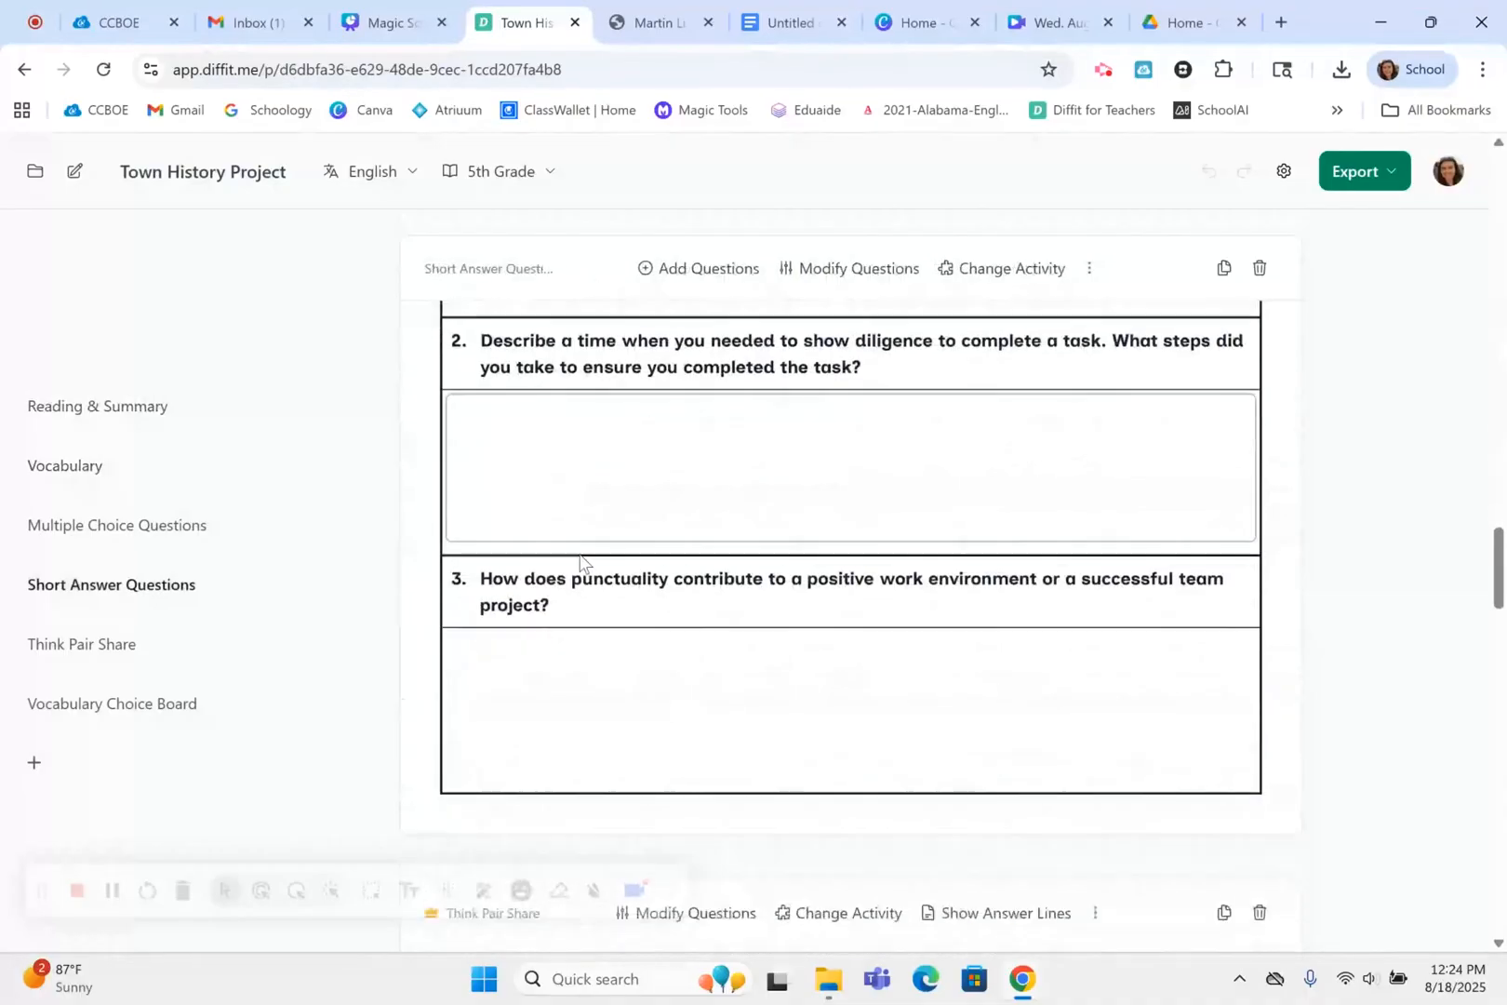
pyautogui.scroll(-15, 580, 559)
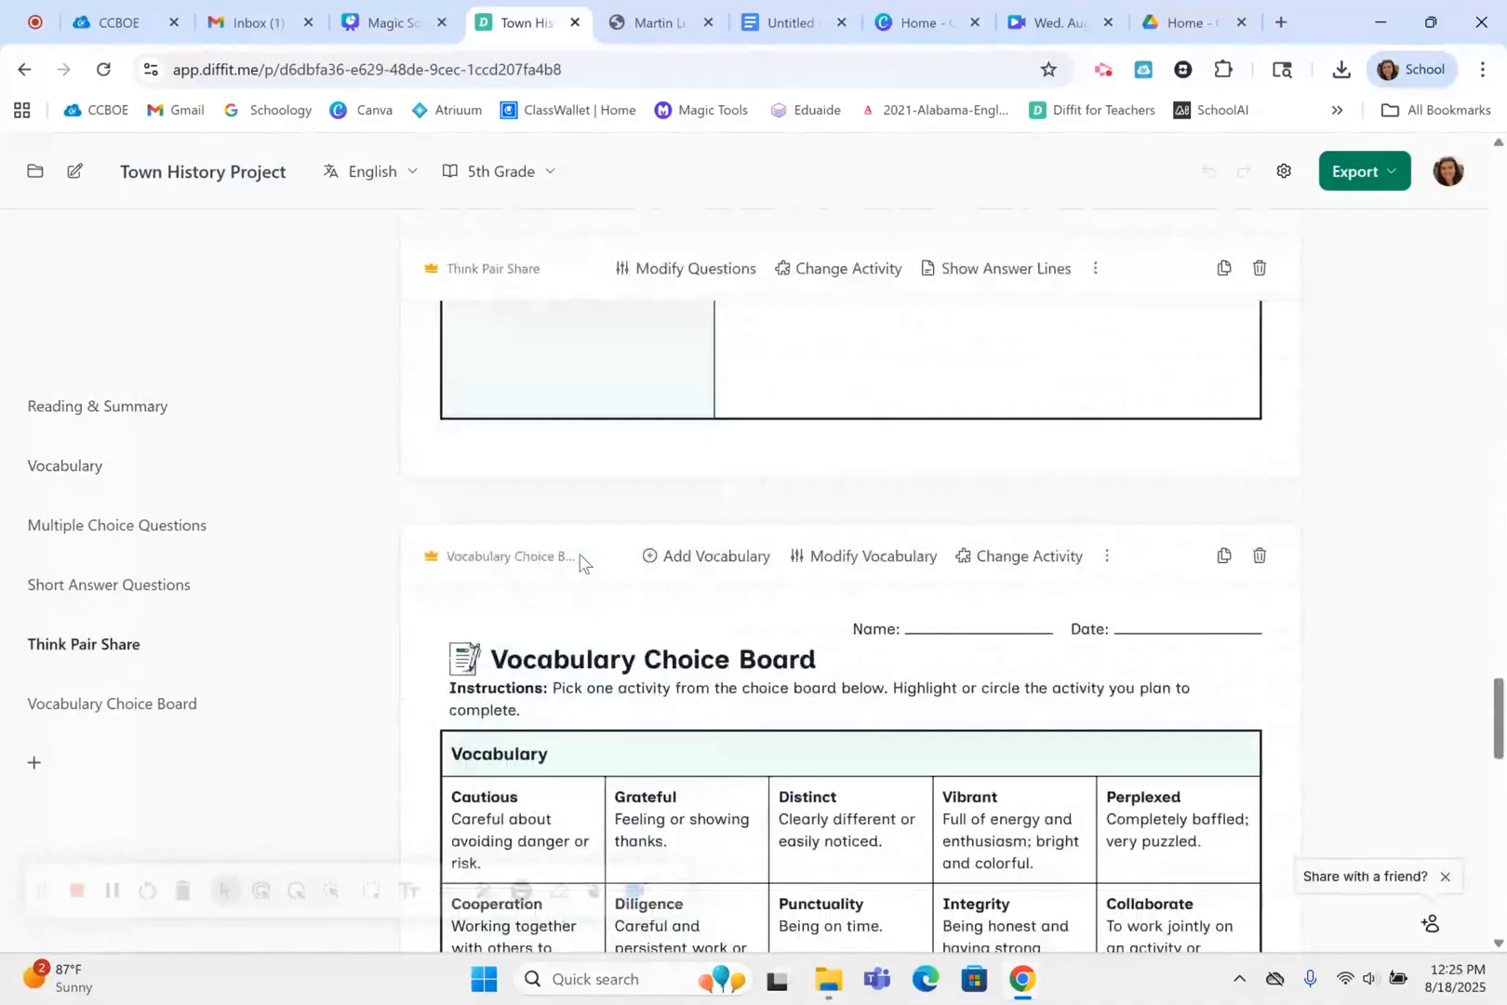
pyautogui.scroll(-5, 580, 558)
pyautogui.scroll(-5, 579, 558)
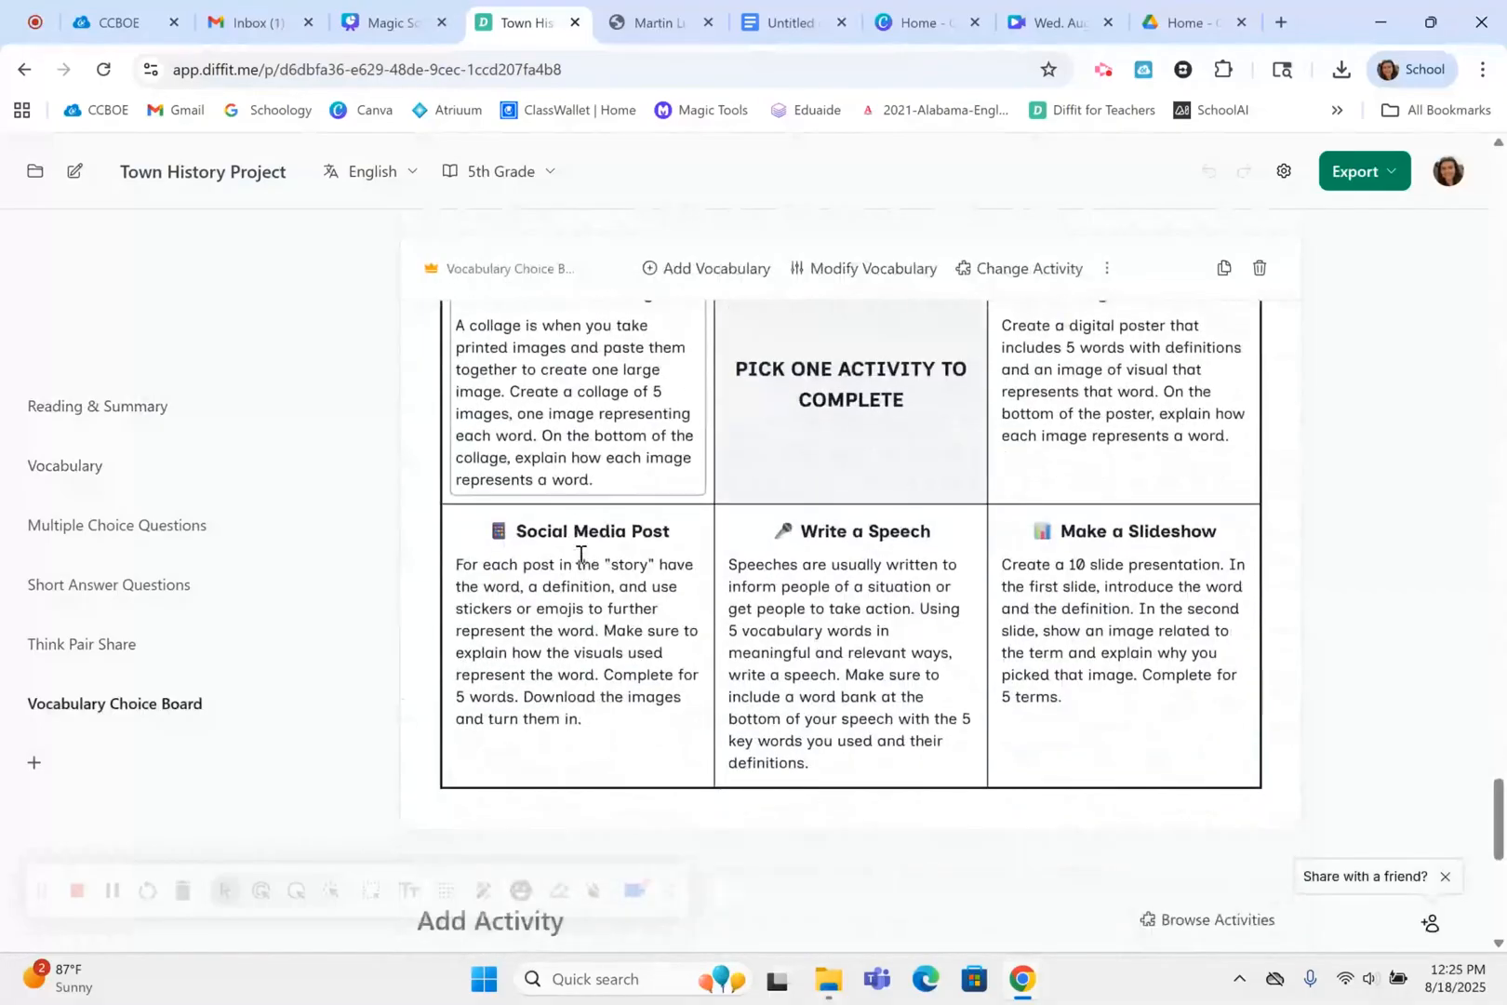
pyautogui.scroll(1, 579, 553)
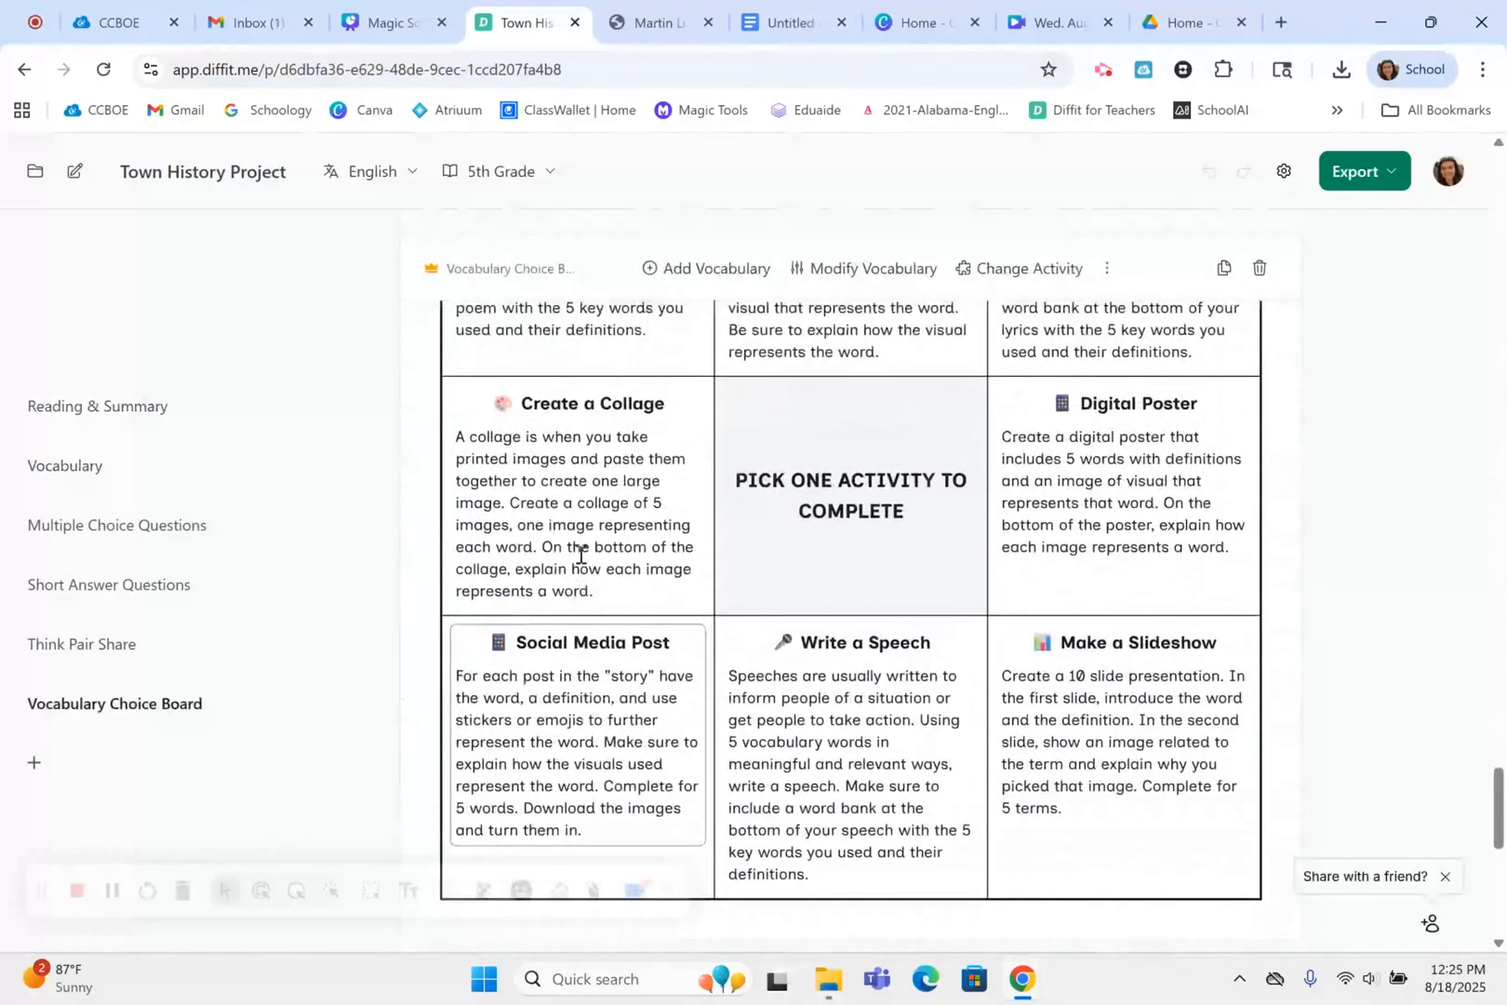
pyautogui.scroll(20, 579, 554)
pyautogui.scroll(15, 579, 558)
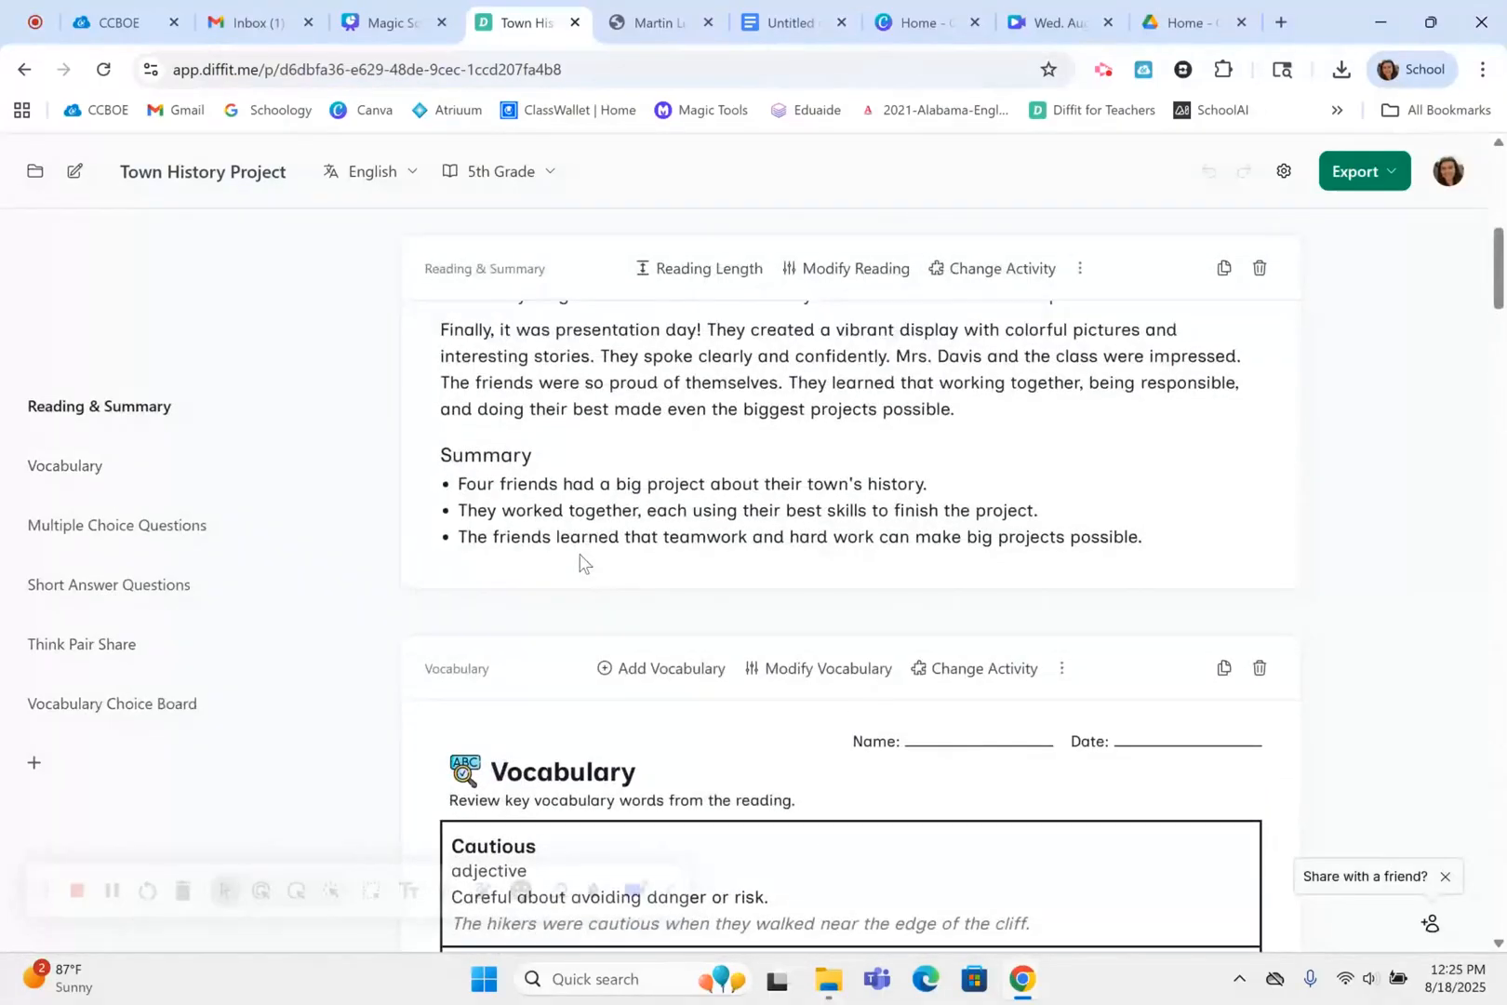
pyautogui.scroll(10, 579, 561)
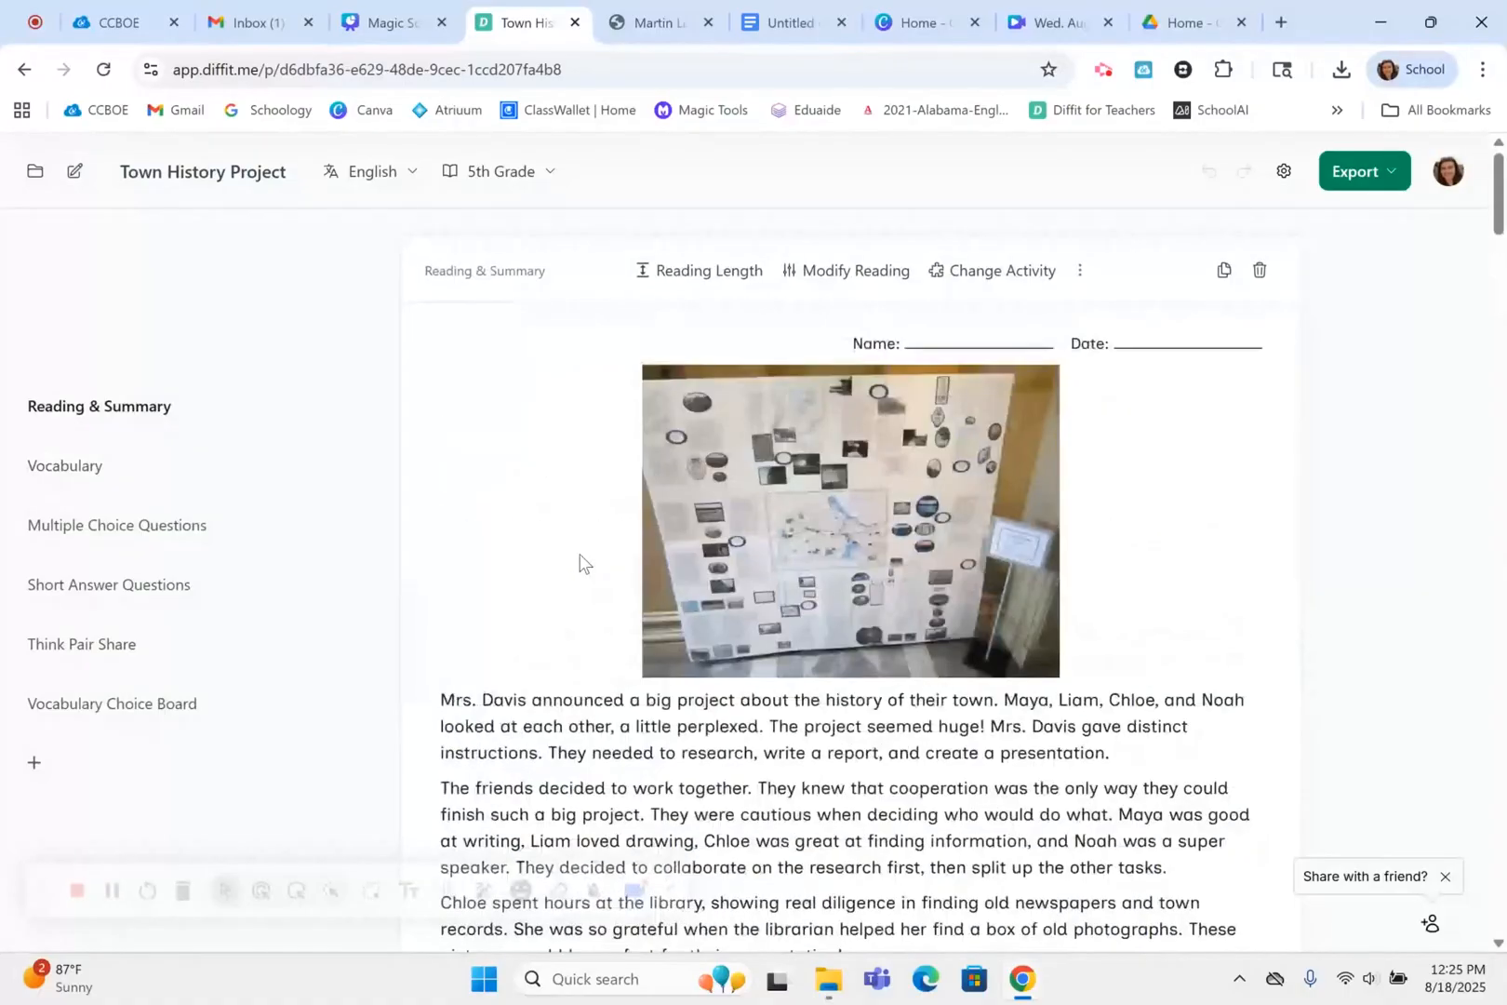
# Go to the saved resources and open the one titled Martin Luther King Jr.pdf
pyautogui.click(34, 182)
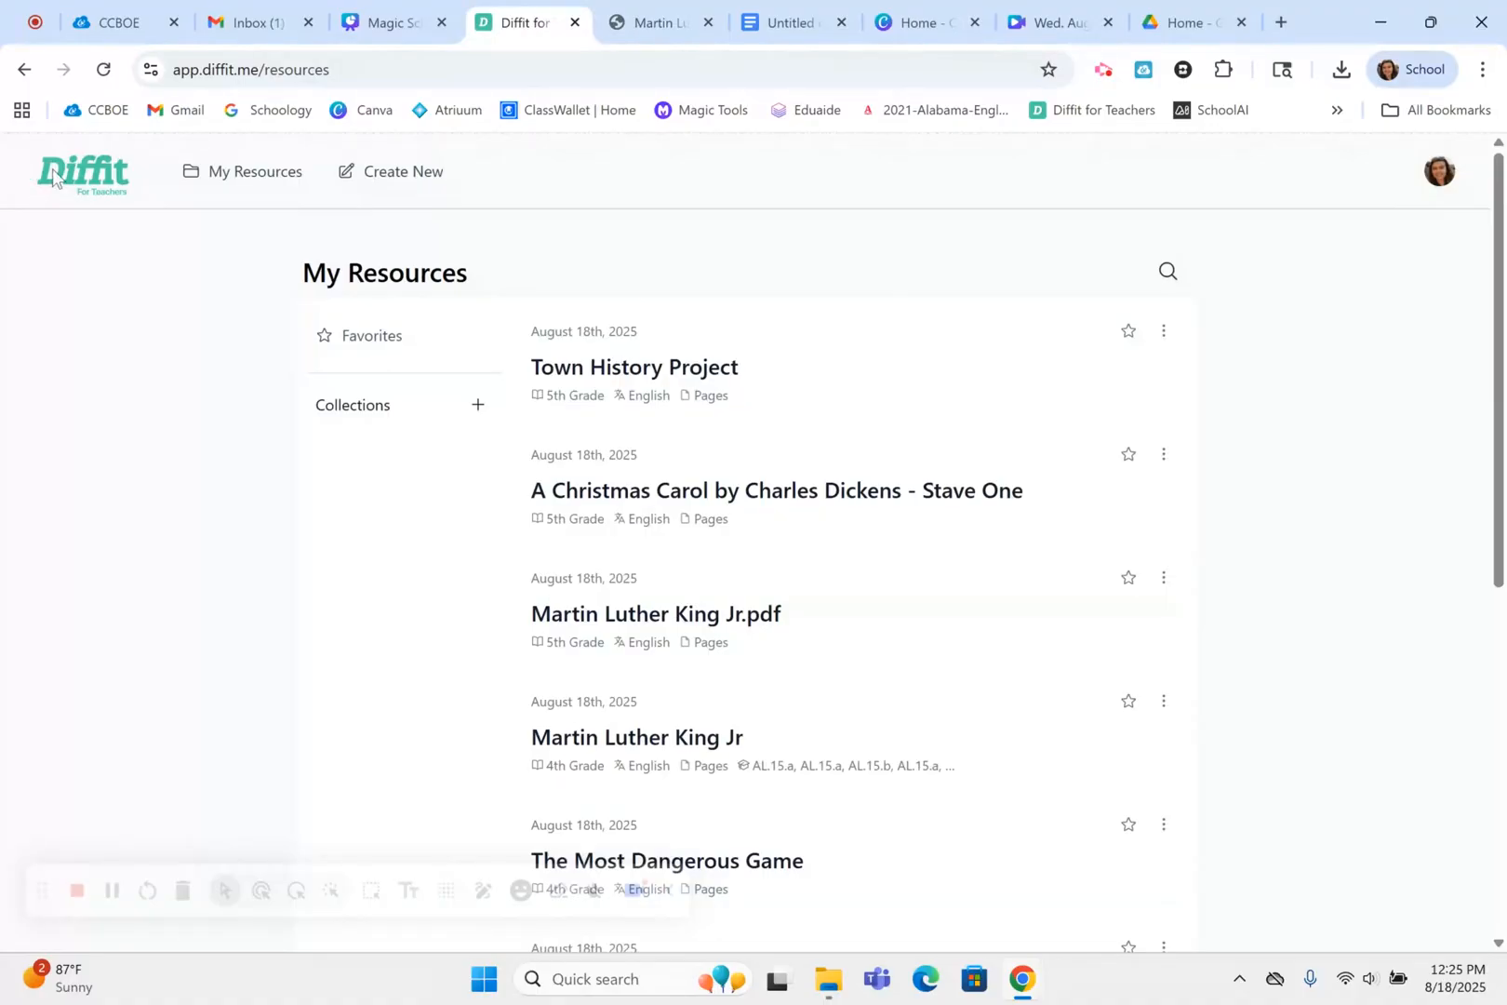
pyautogui.scroll(-1, 899, 629)
pyautogui.scroll(-1, 901, 631)
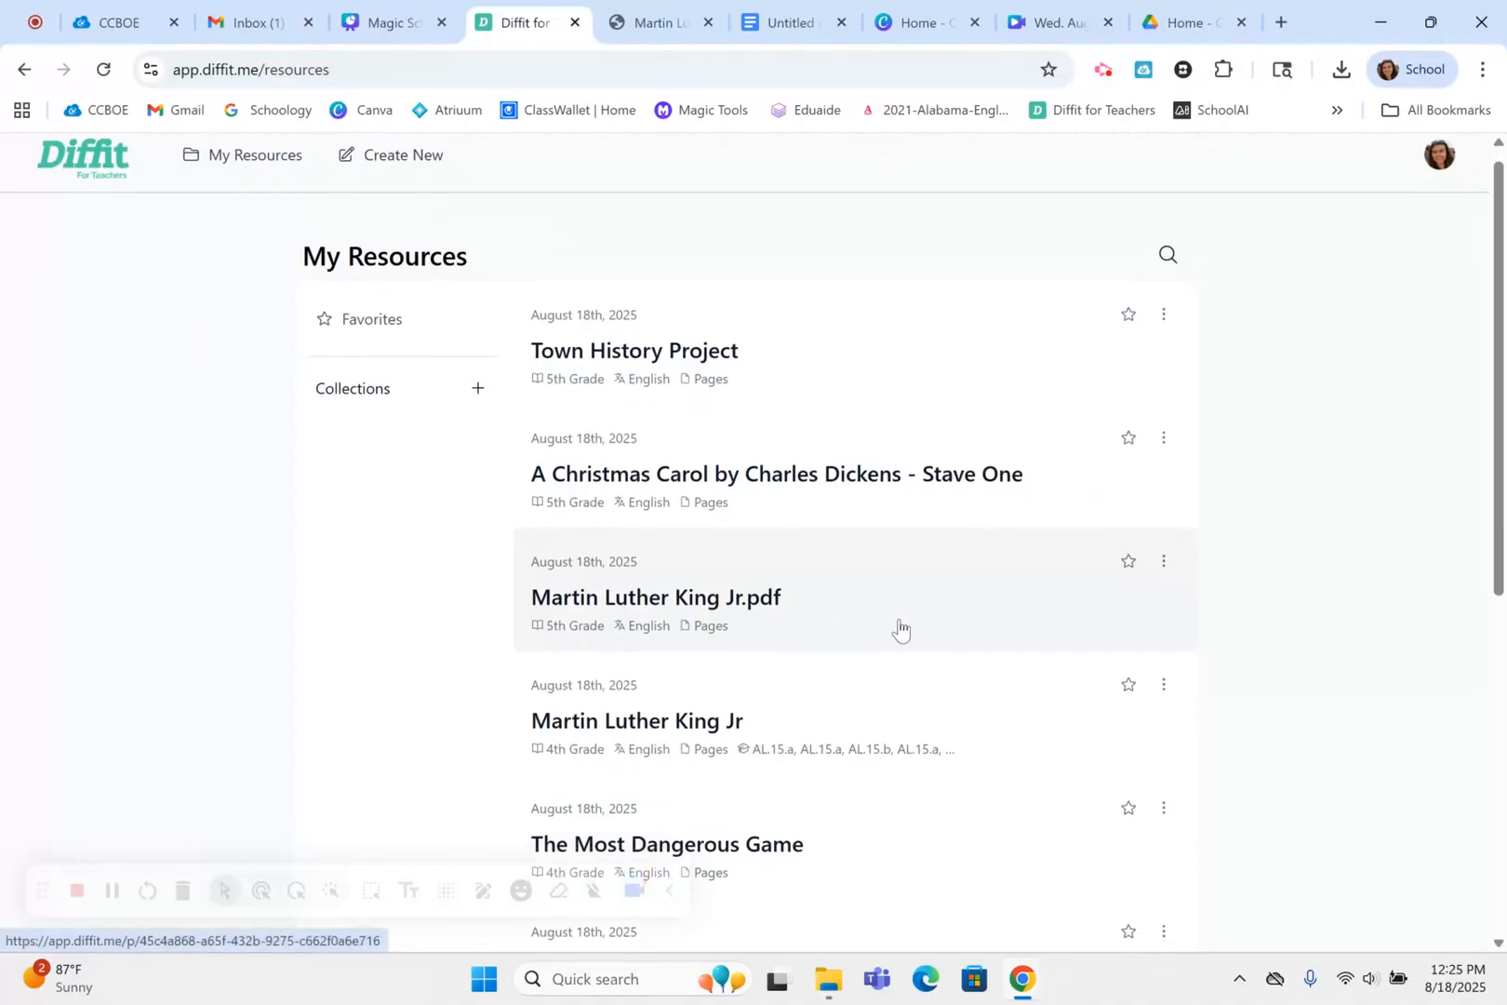
pyautogui.click(780, 586)
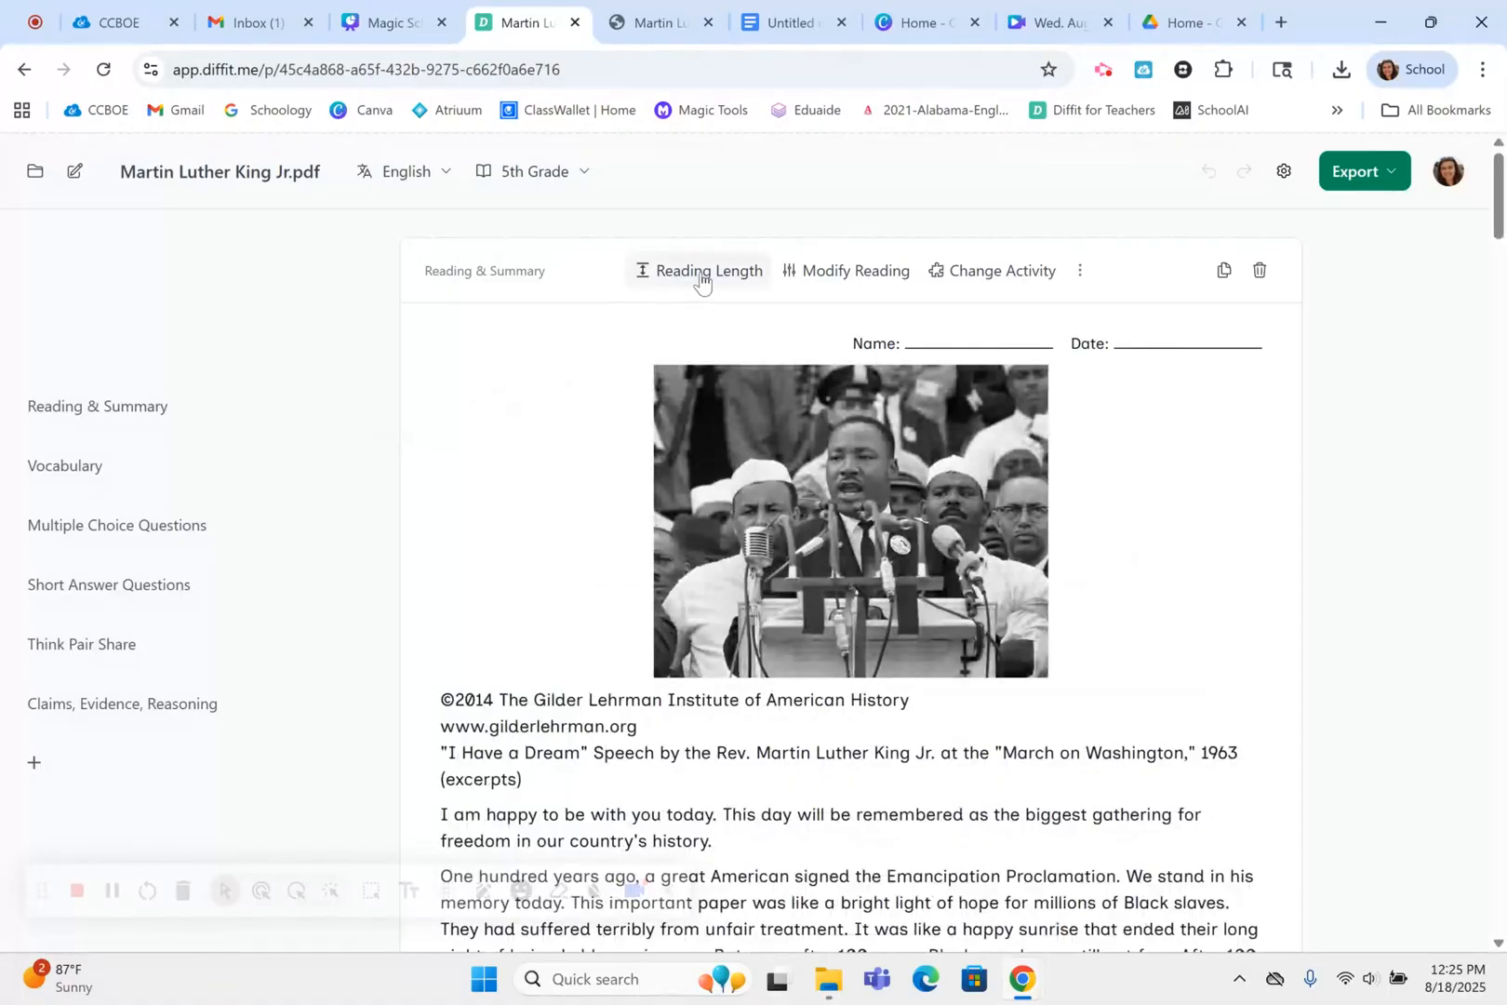
# Look through the reading length choices and the reading modification options, including Rewrite with vocabulary words, and close them without applying any
pyautogui.click(702, 276)
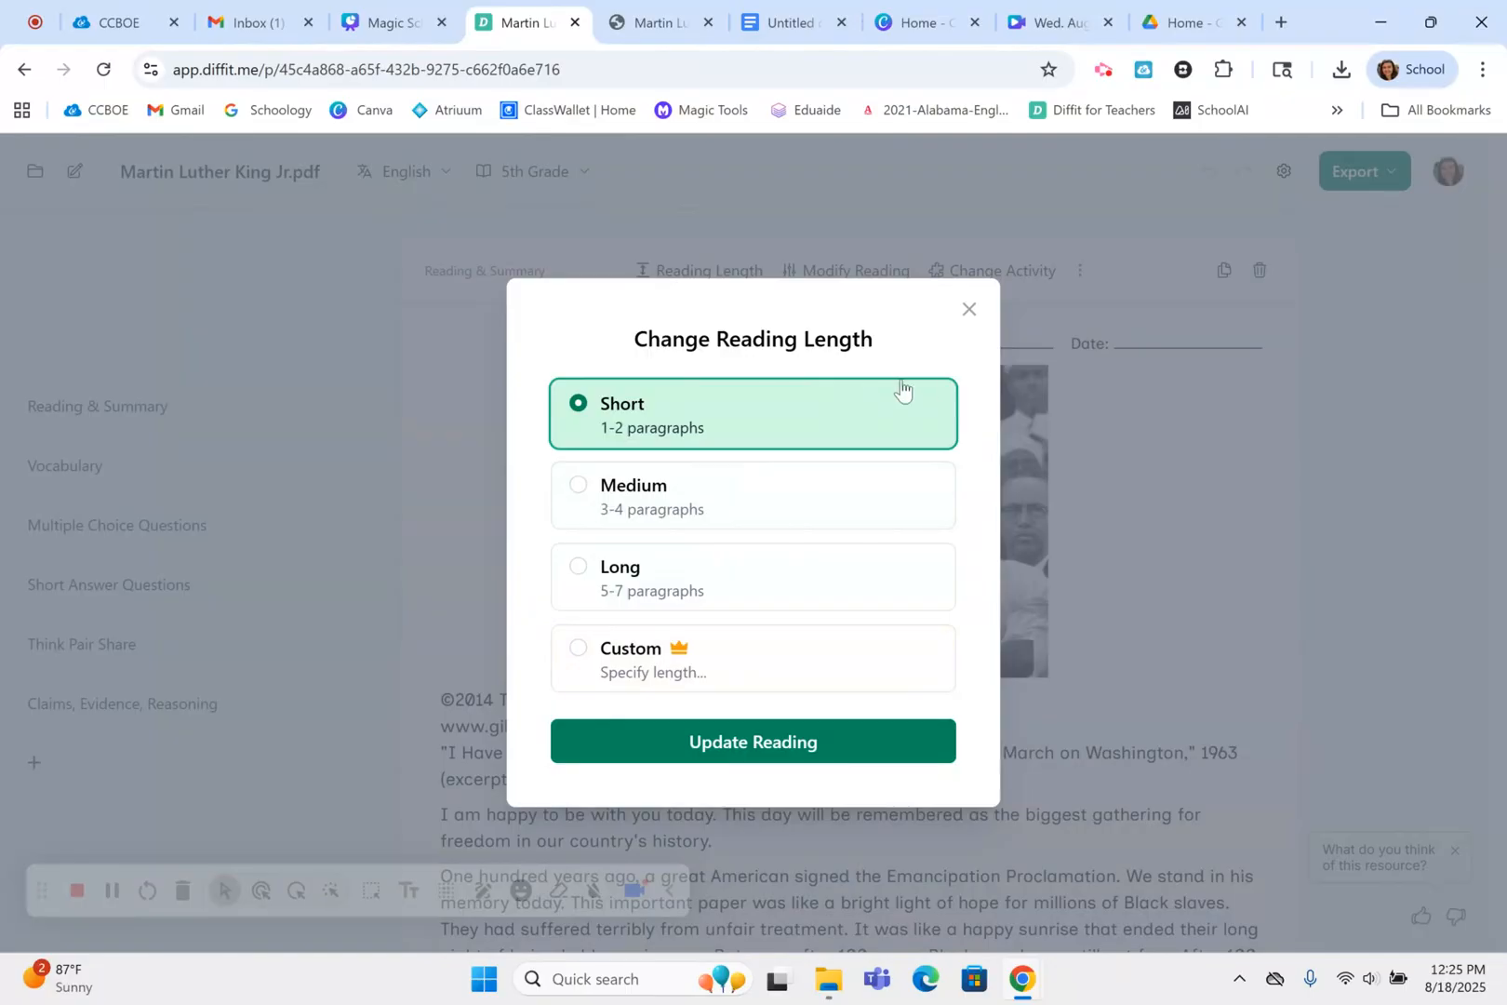
pyautogui.click(968, 309)
pyautogui.click(847, 275)
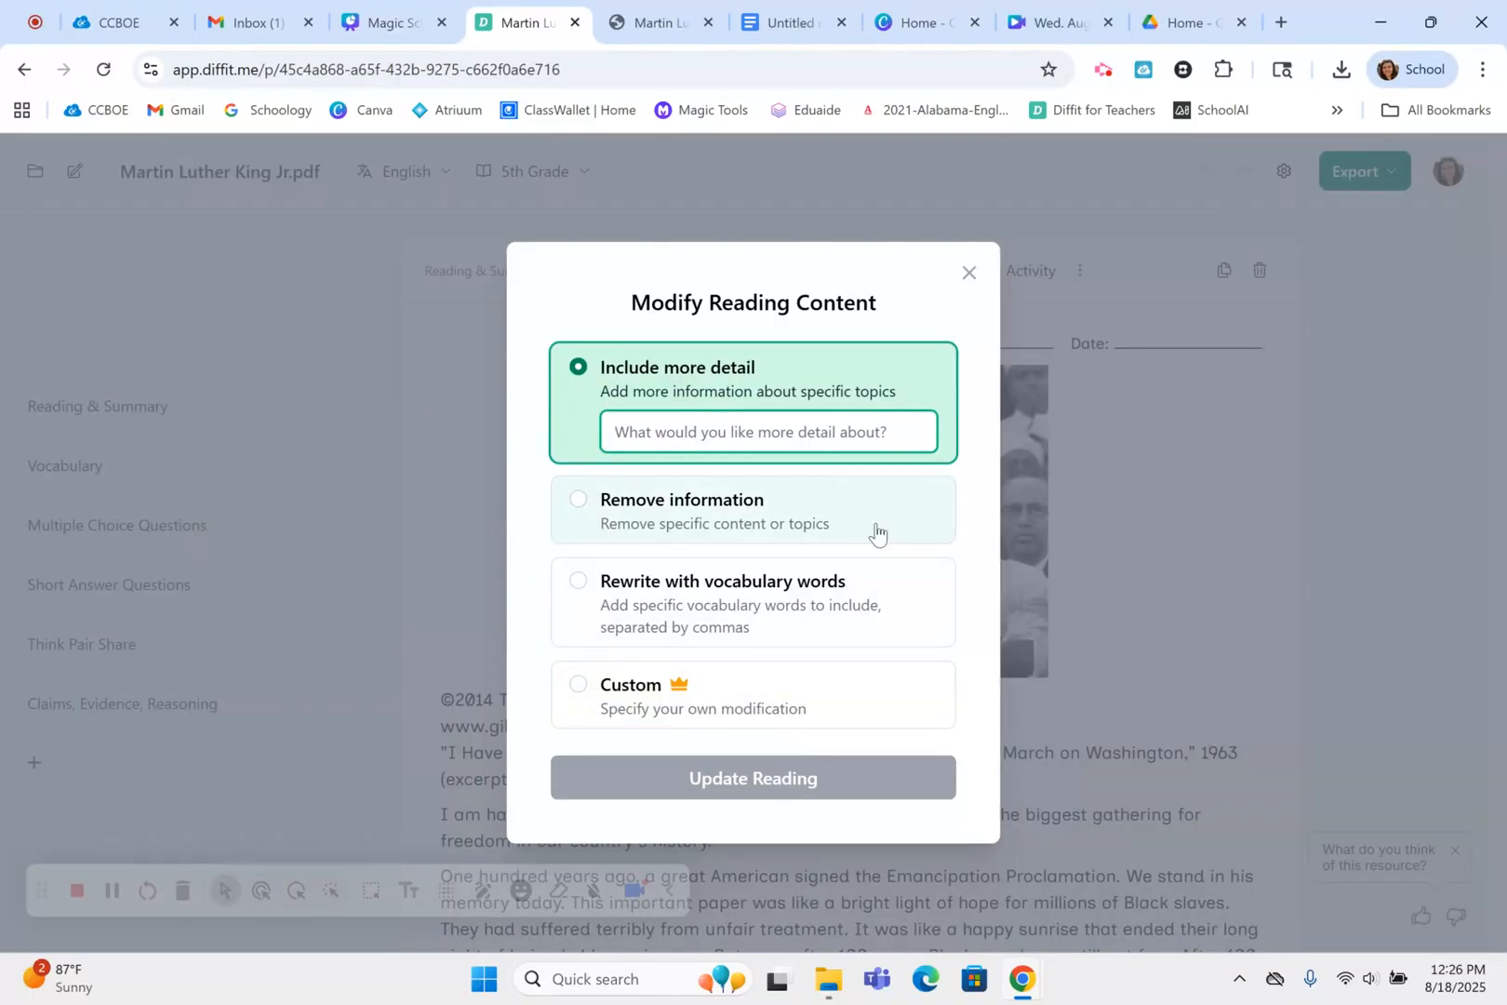
pyautogui.click(867, 623)
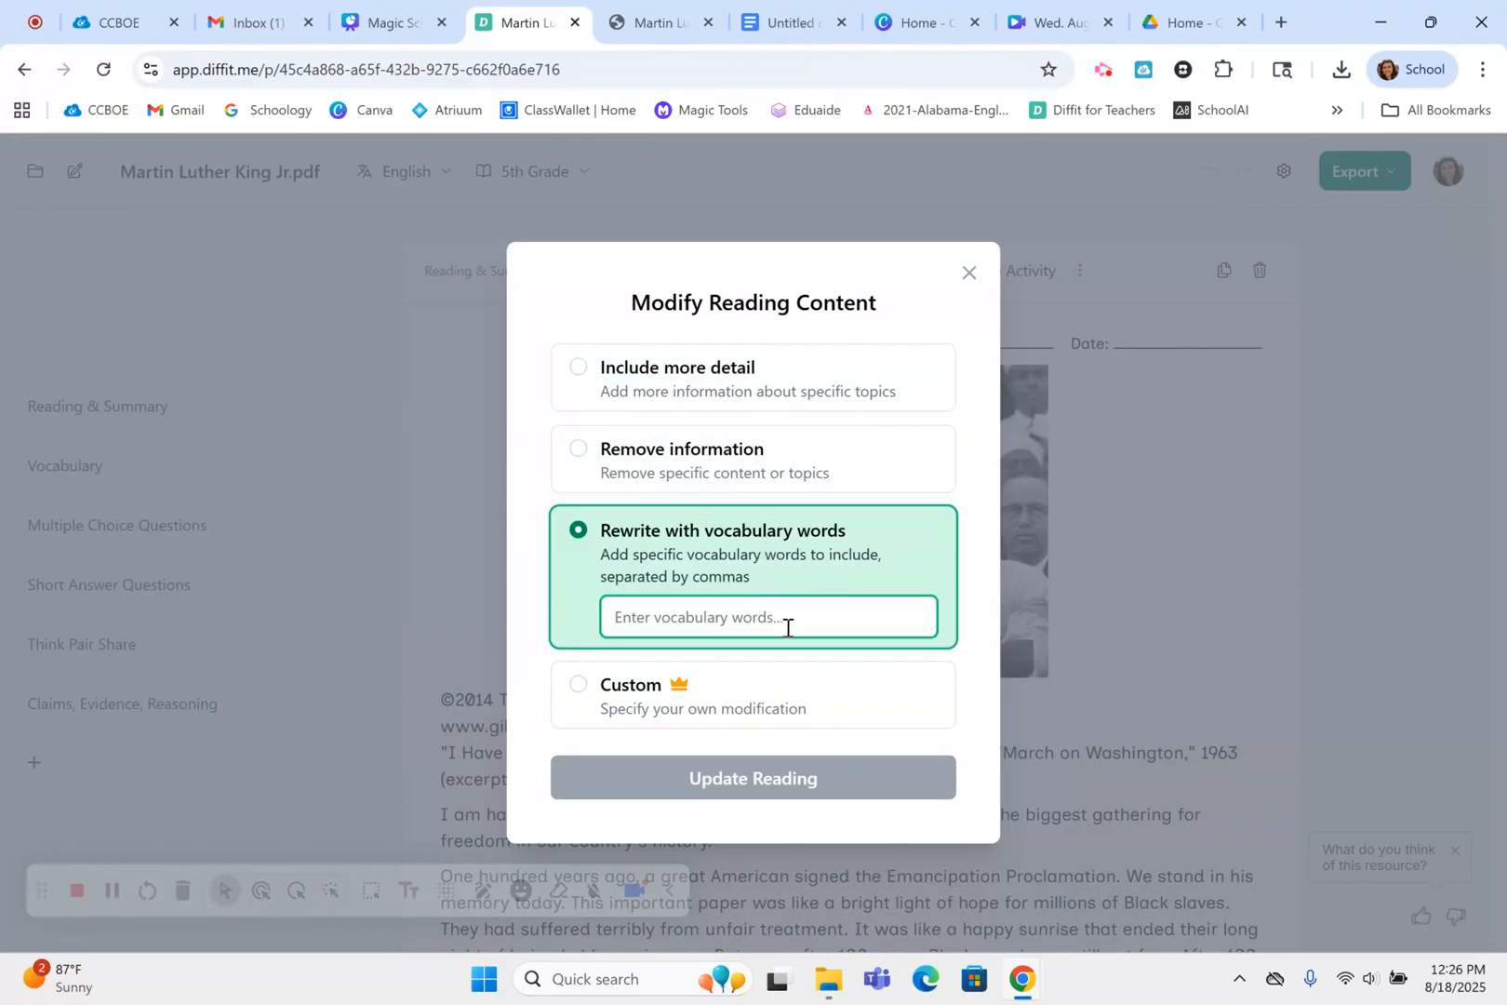
pyautogui.click(967, 273)
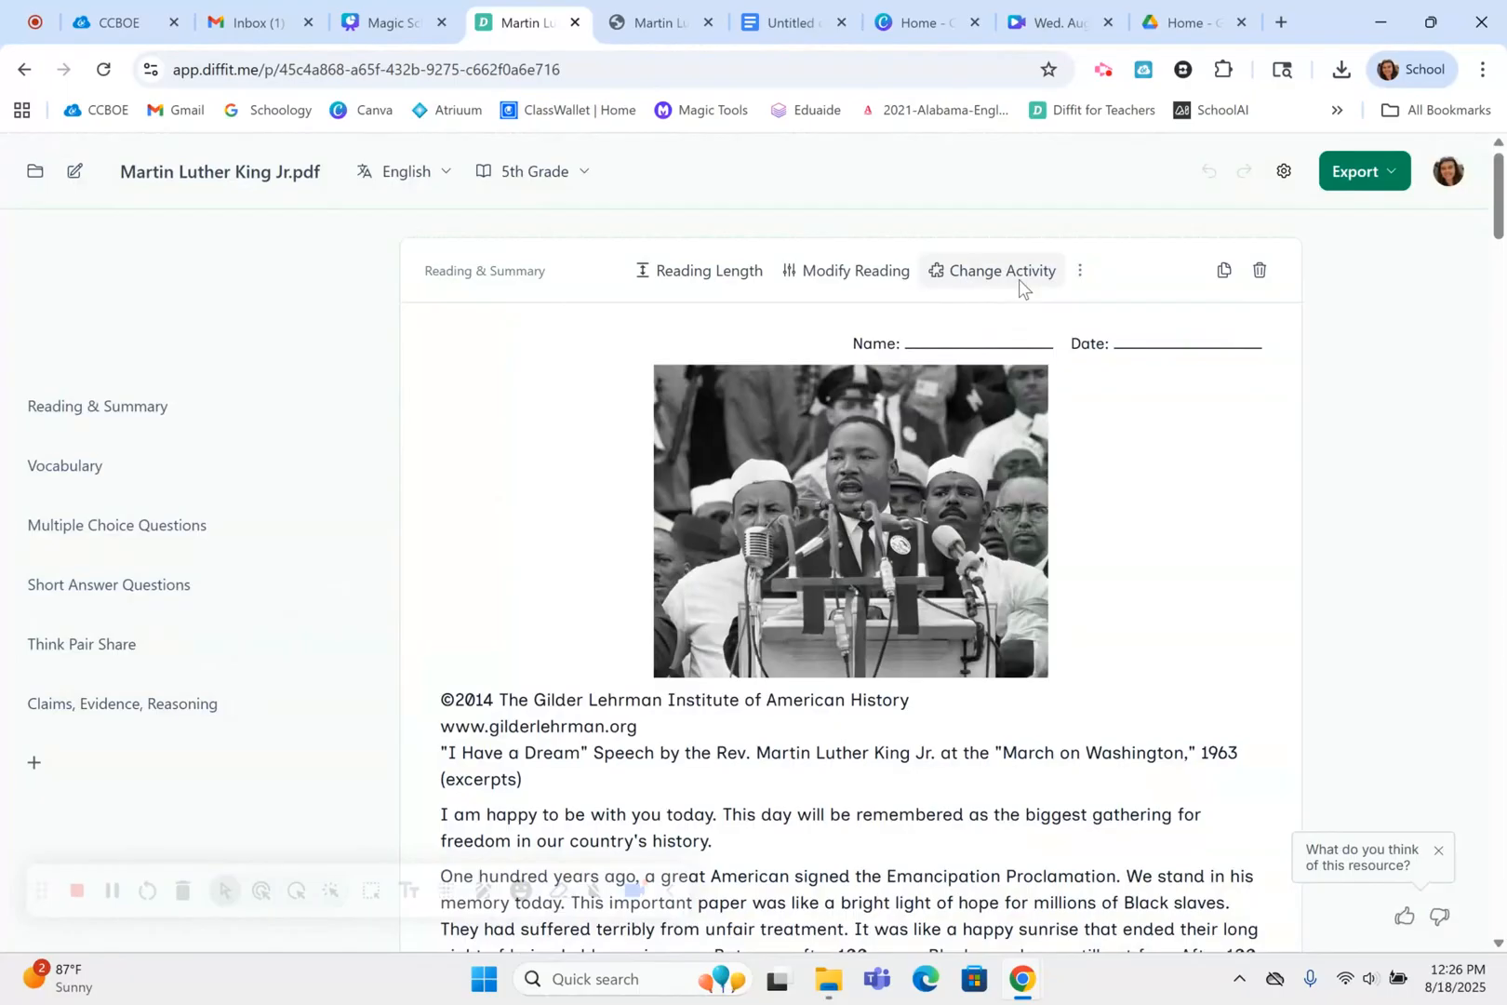
# Change the Reading & Summary activity to Read and Take Notes and check the new layout
pyautogui.click(1019, 274)
pyautogui.scroll(-1, 1217, 600)
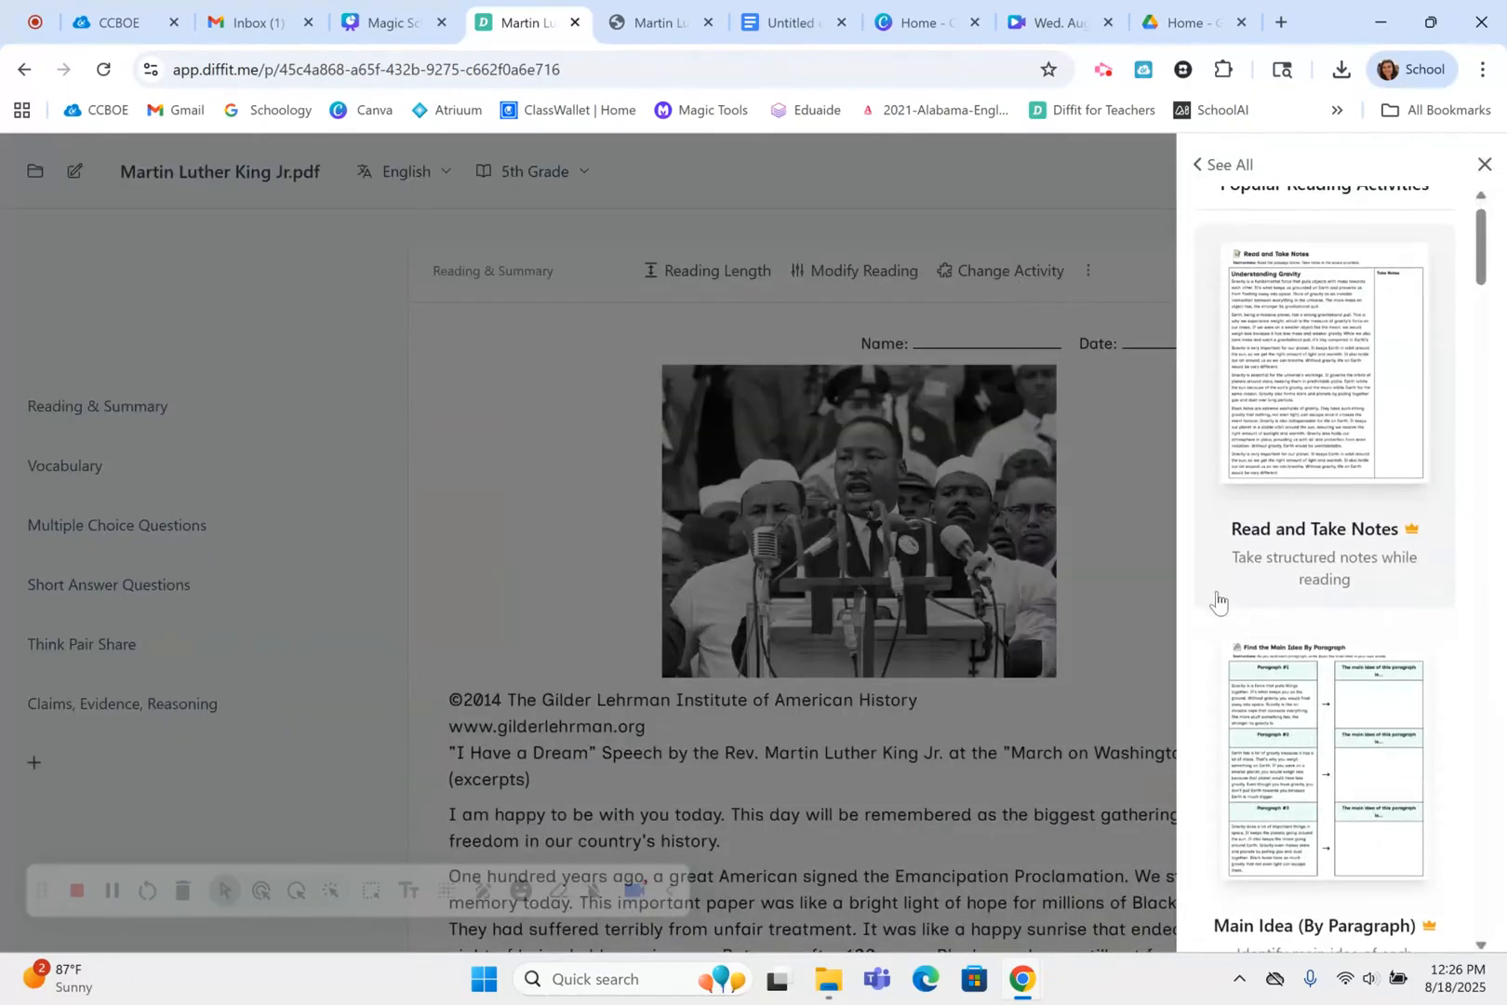
pyautogui.scroll(-2, 1217, 600)
pyautogui.scroll(-1, 1219, 603)
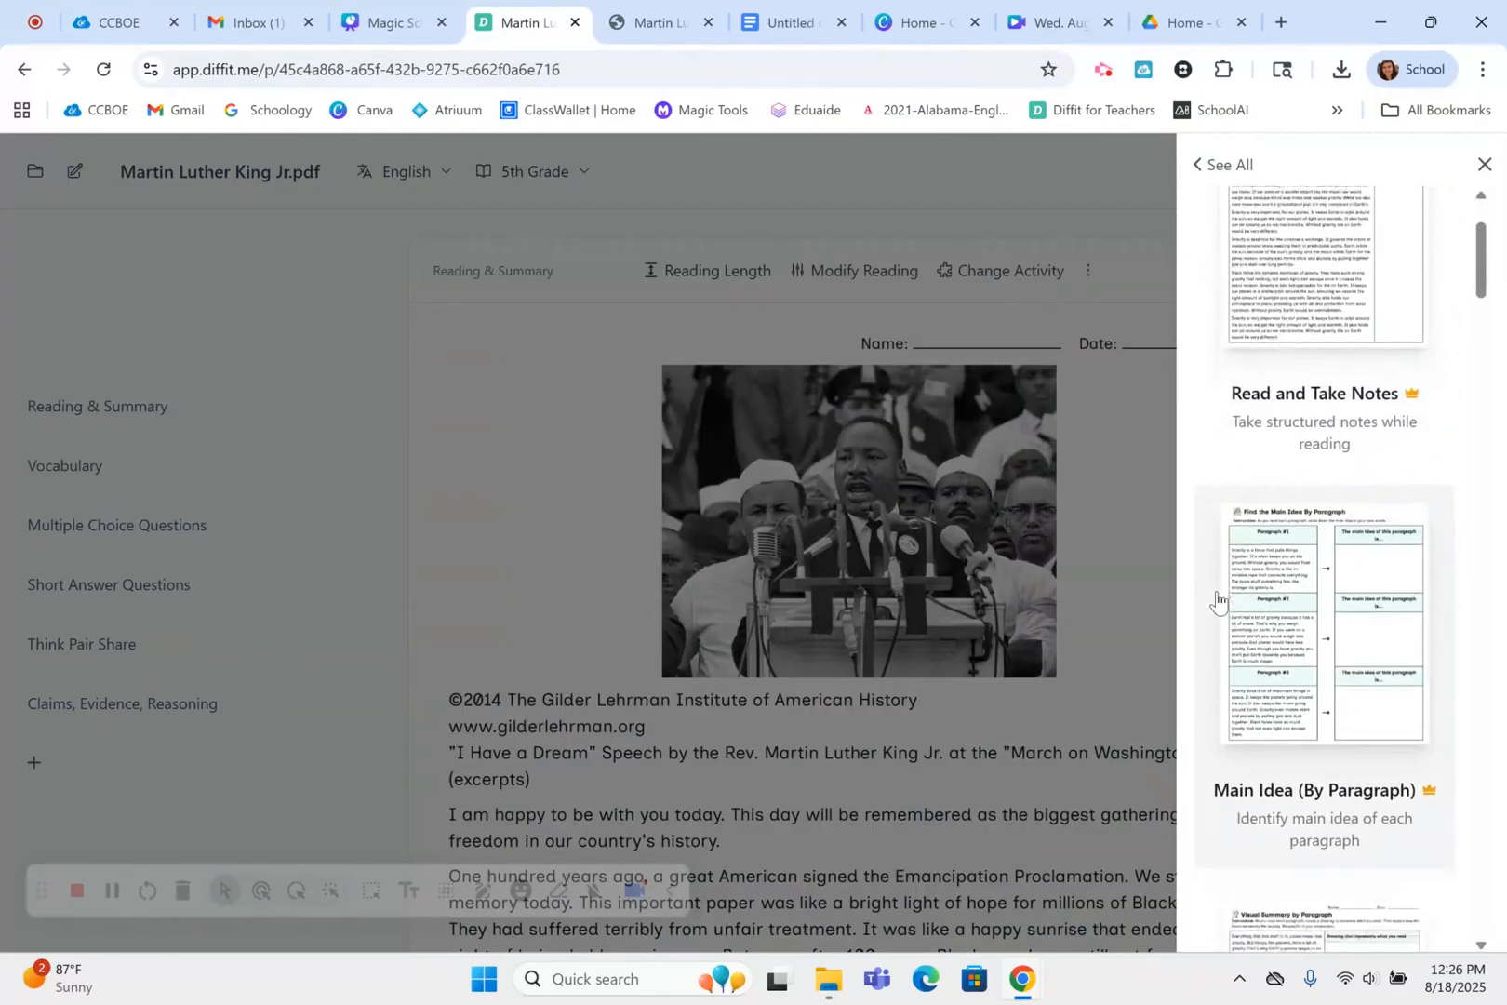
pyautogui.scroll(1, 1218, 602)
pyautogui.scroll(1, 1217, 600)
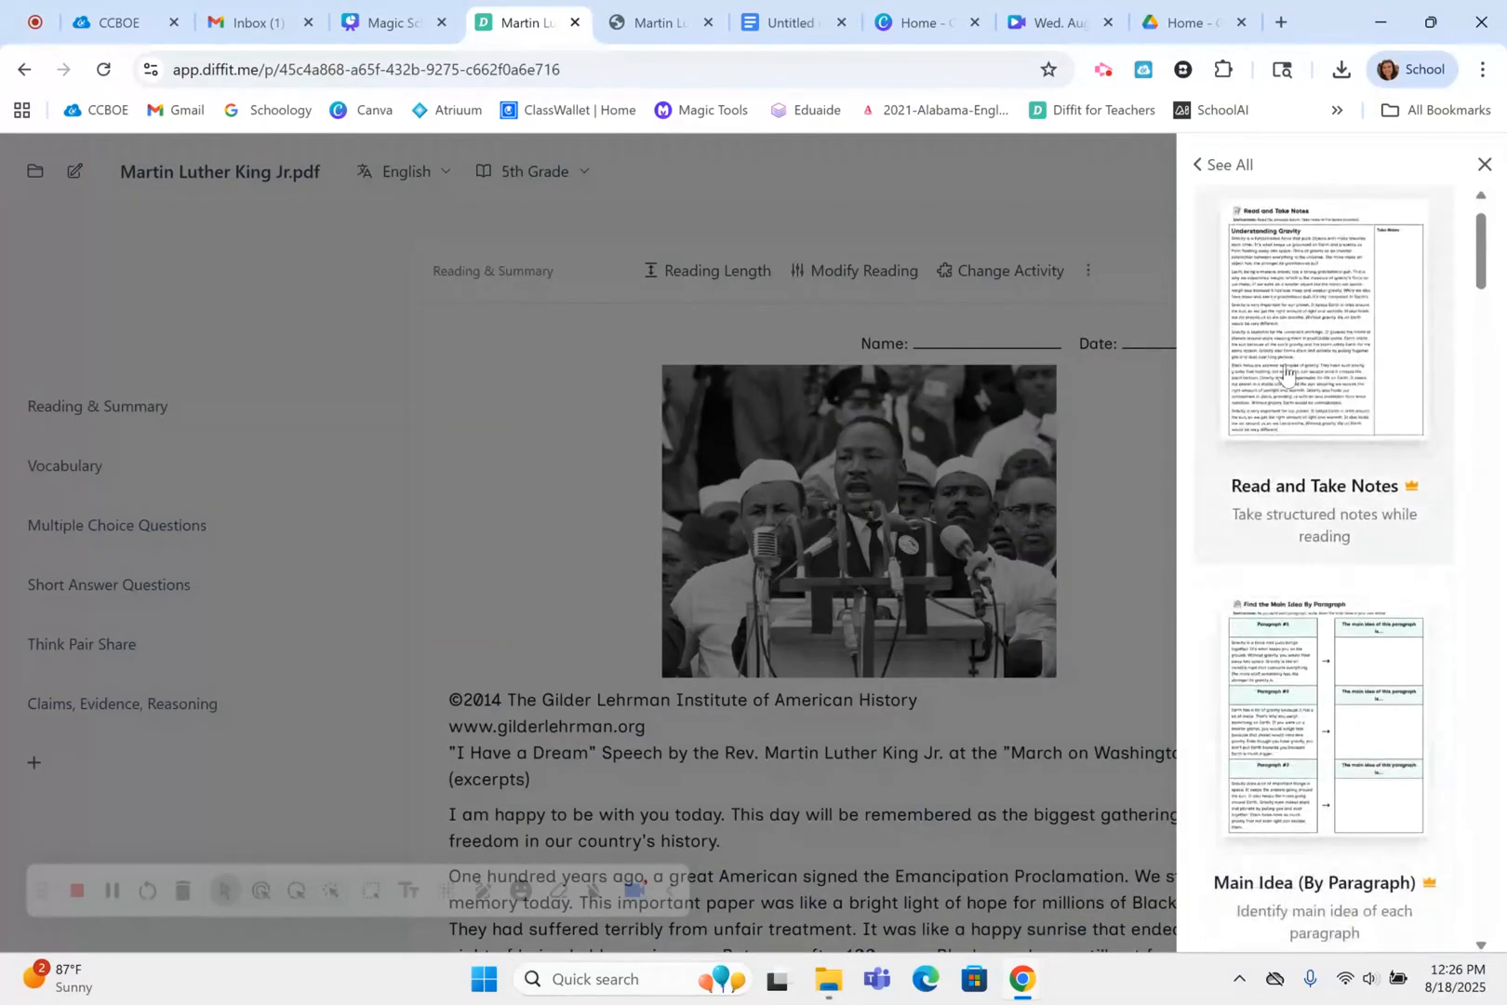
pyautogui.click(1298, 406)
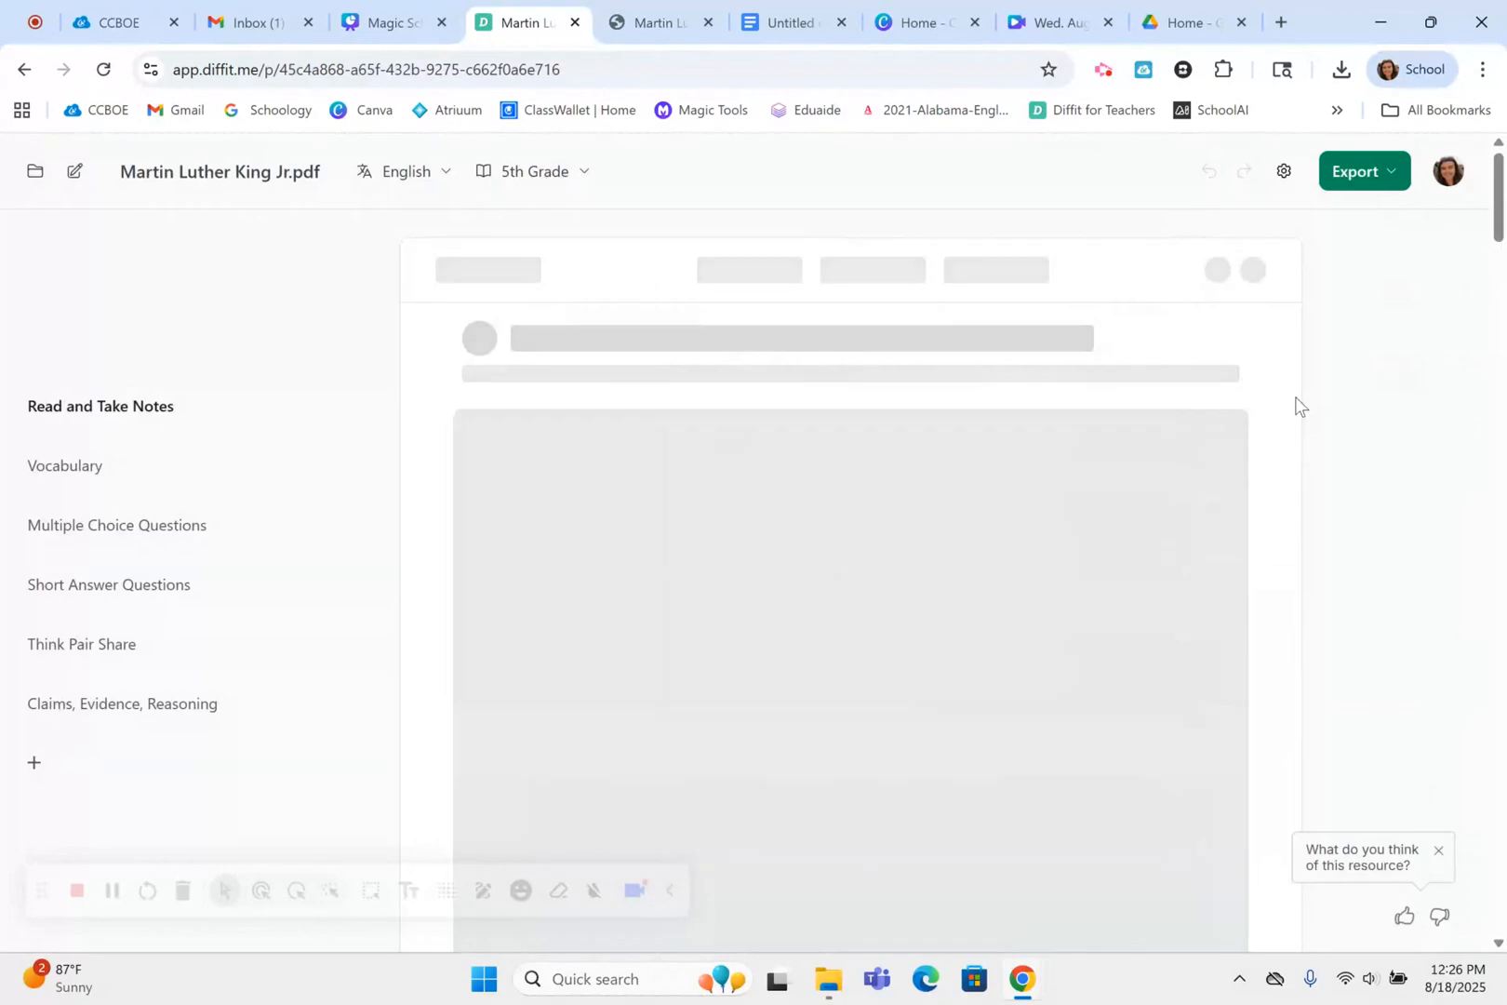
pyautogui.scroll(-3, 1106, 524)
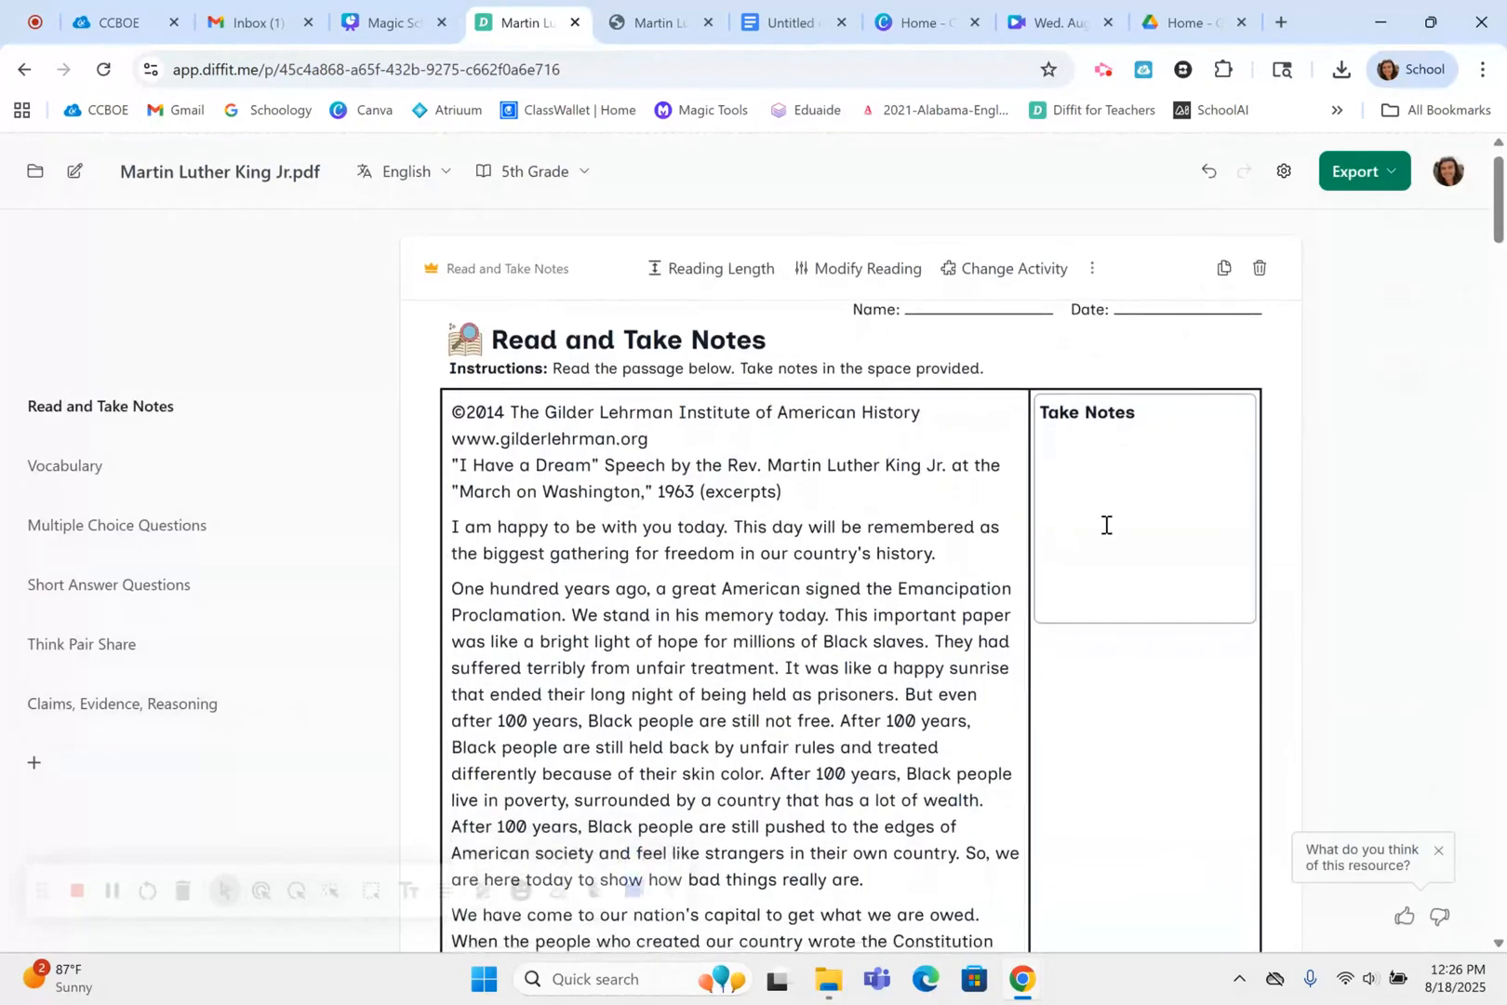
pyautogui.scroll(-5, 1105, 533)
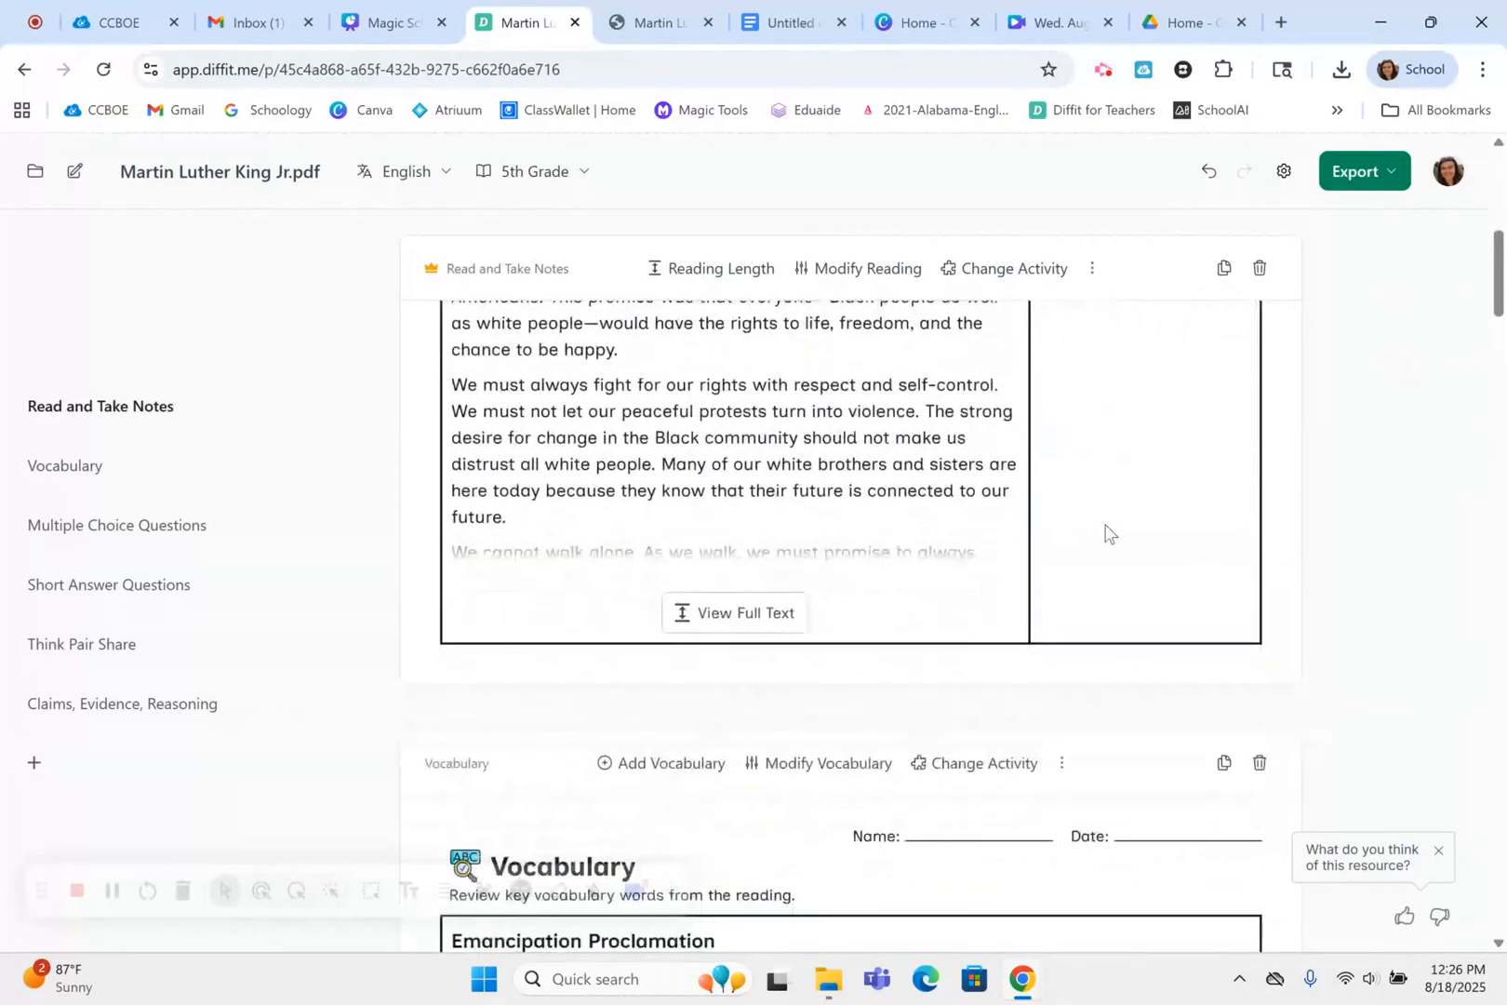
pyautogui.scroll(8, 1105, 532)
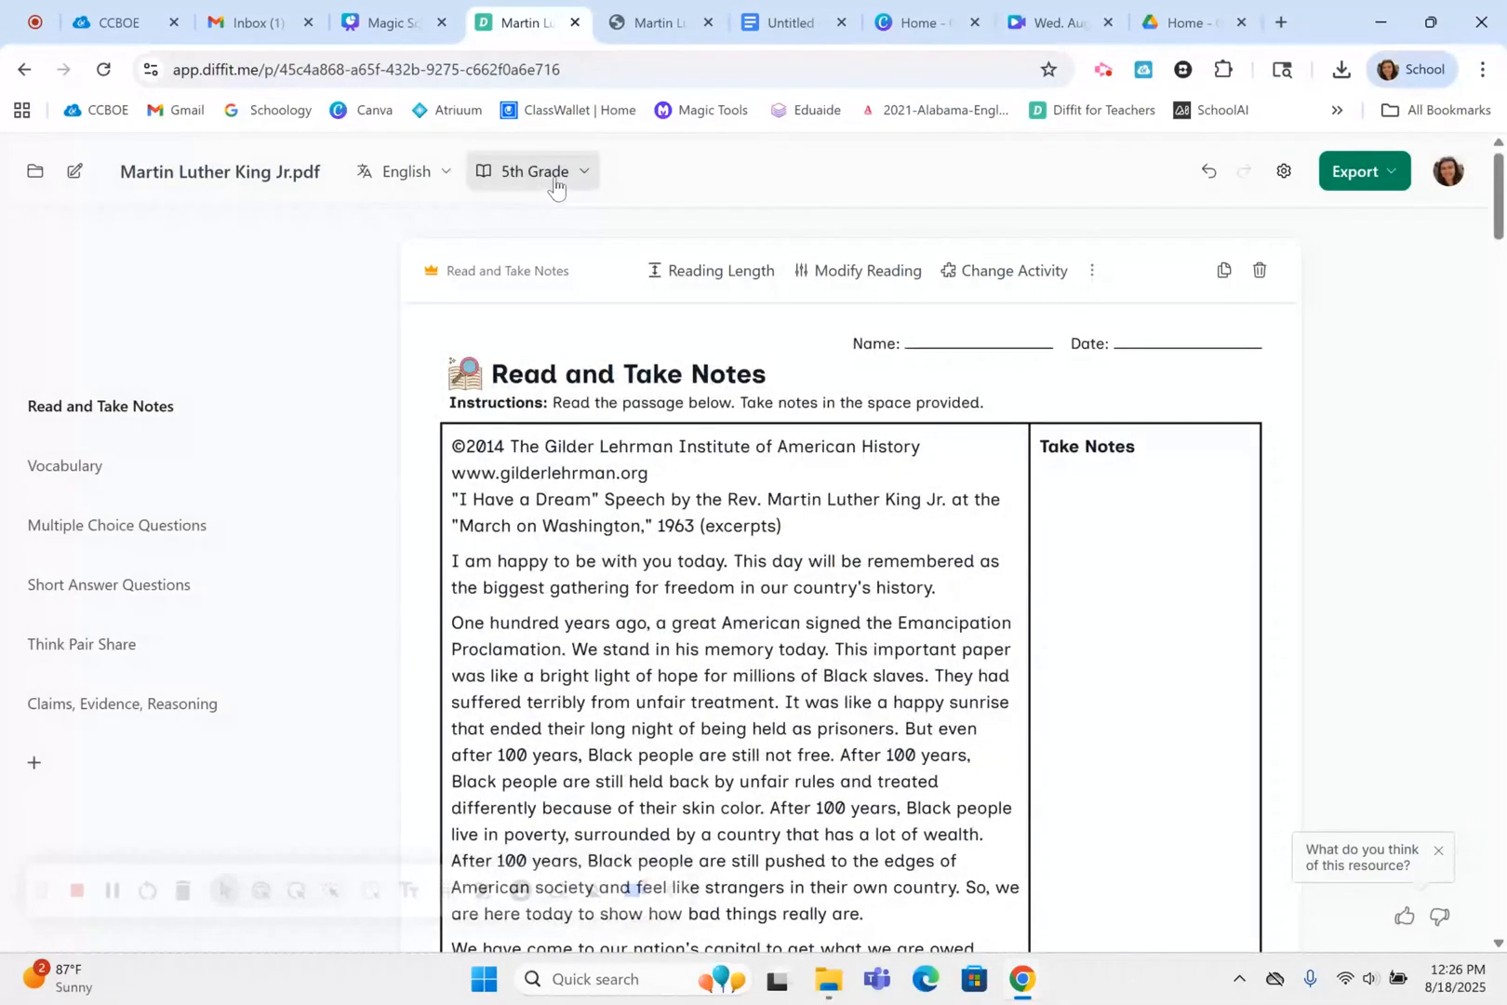
# Translate the Martin Luther King Jr.pdf resource into Spanish and check the translated page
pyautogui.click(430, 168)
pyautogui.click(560, 566)
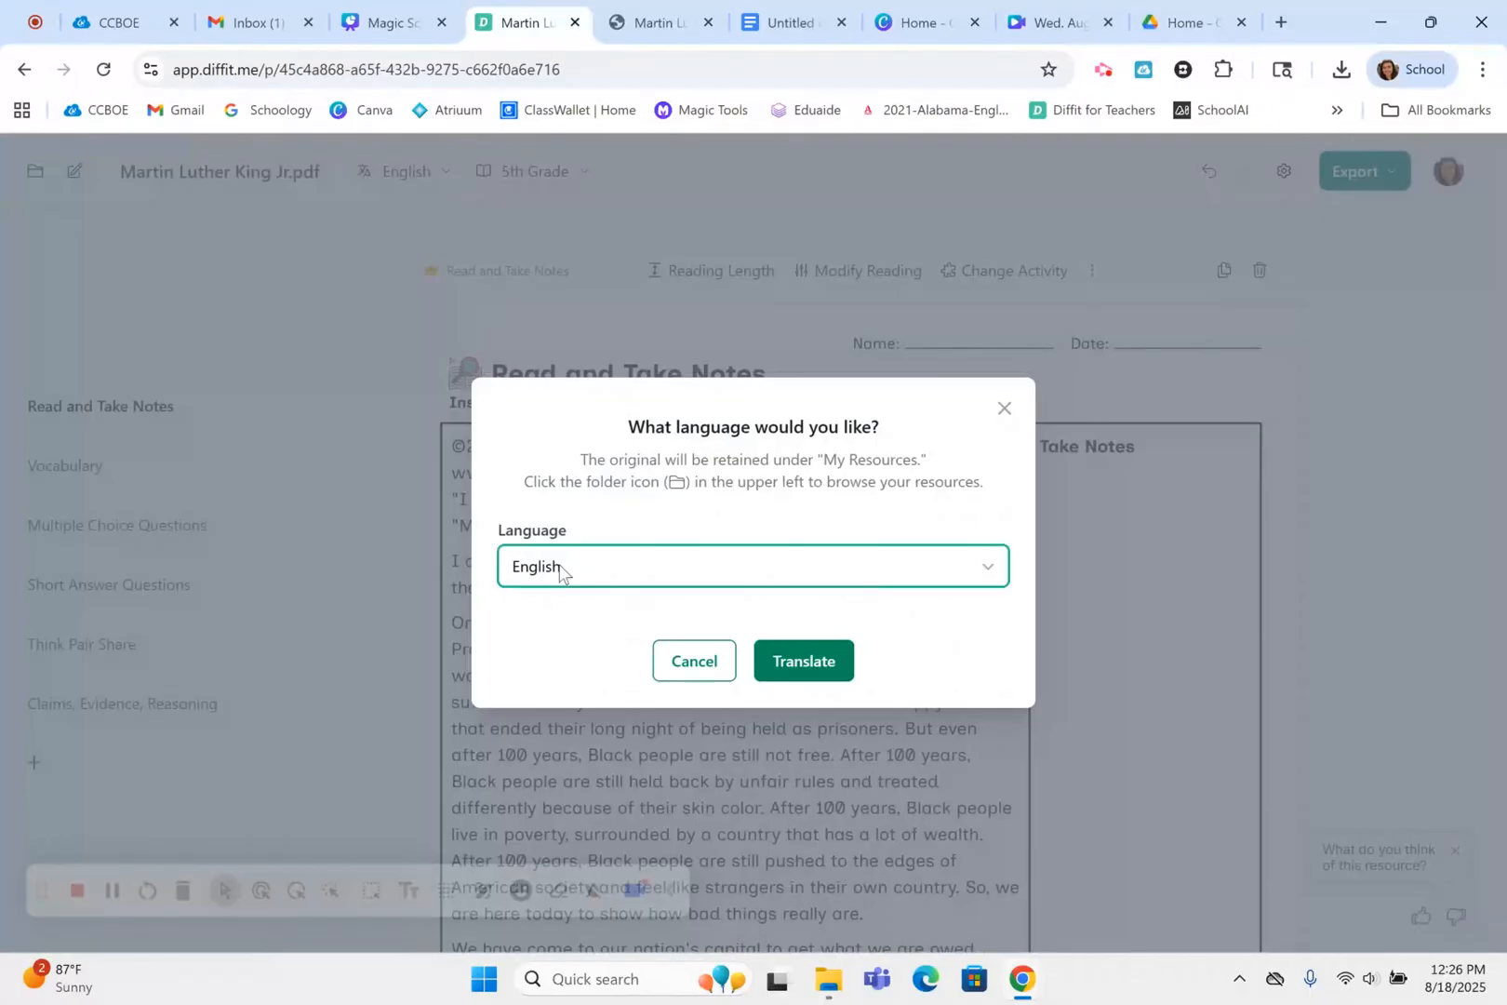
pyautogui.click(558, 696)
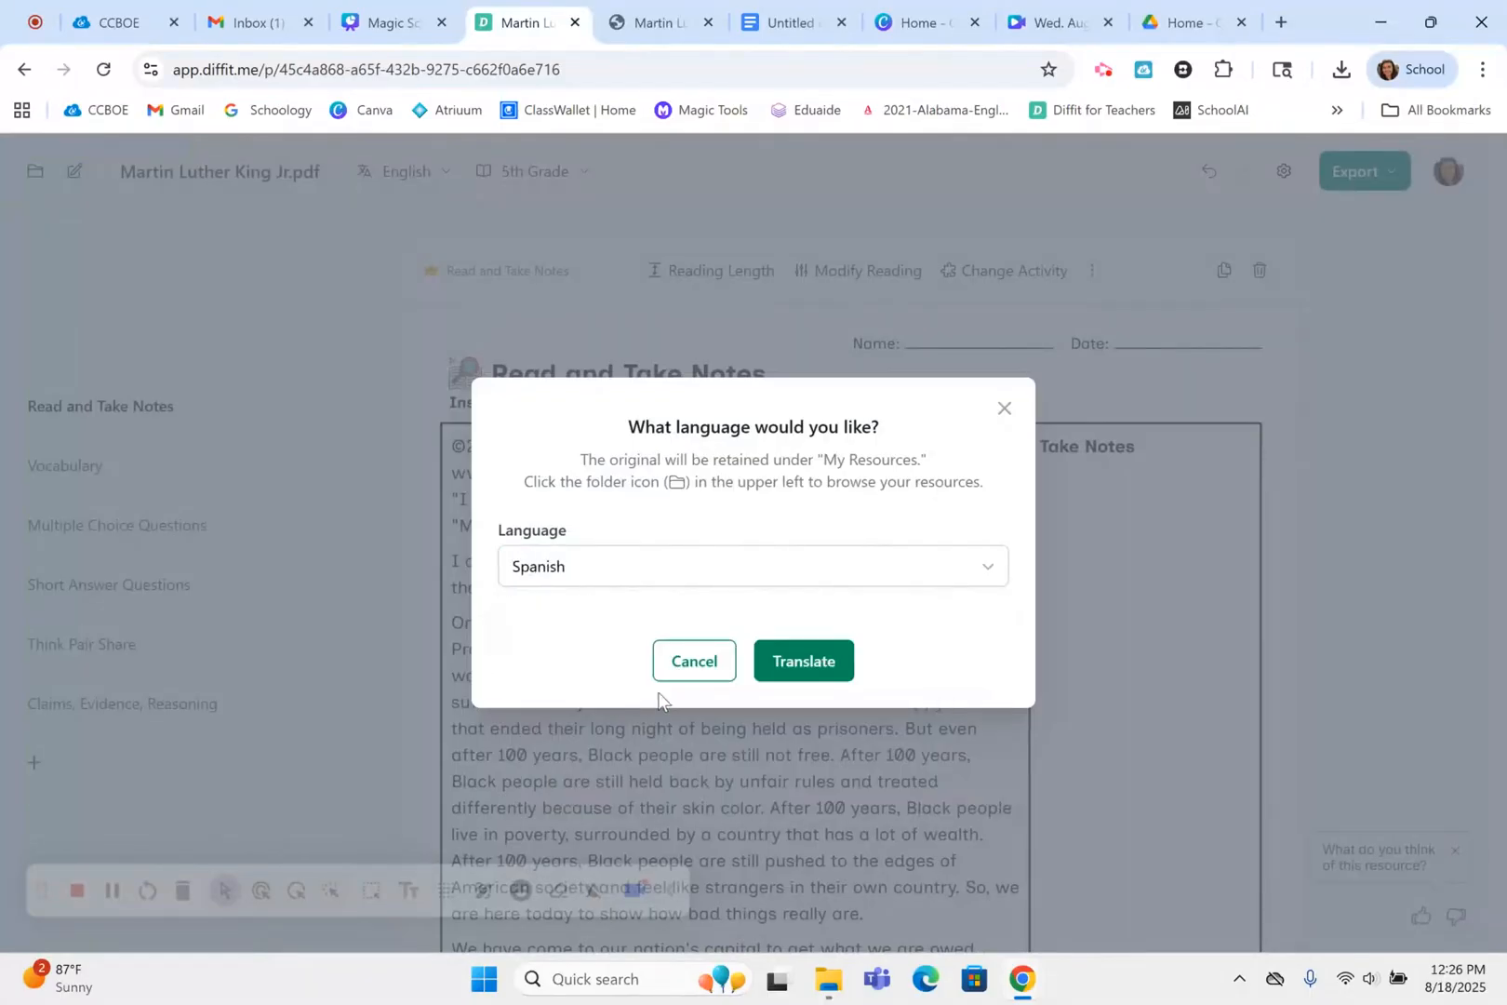
pyautogui.click(804, 677)
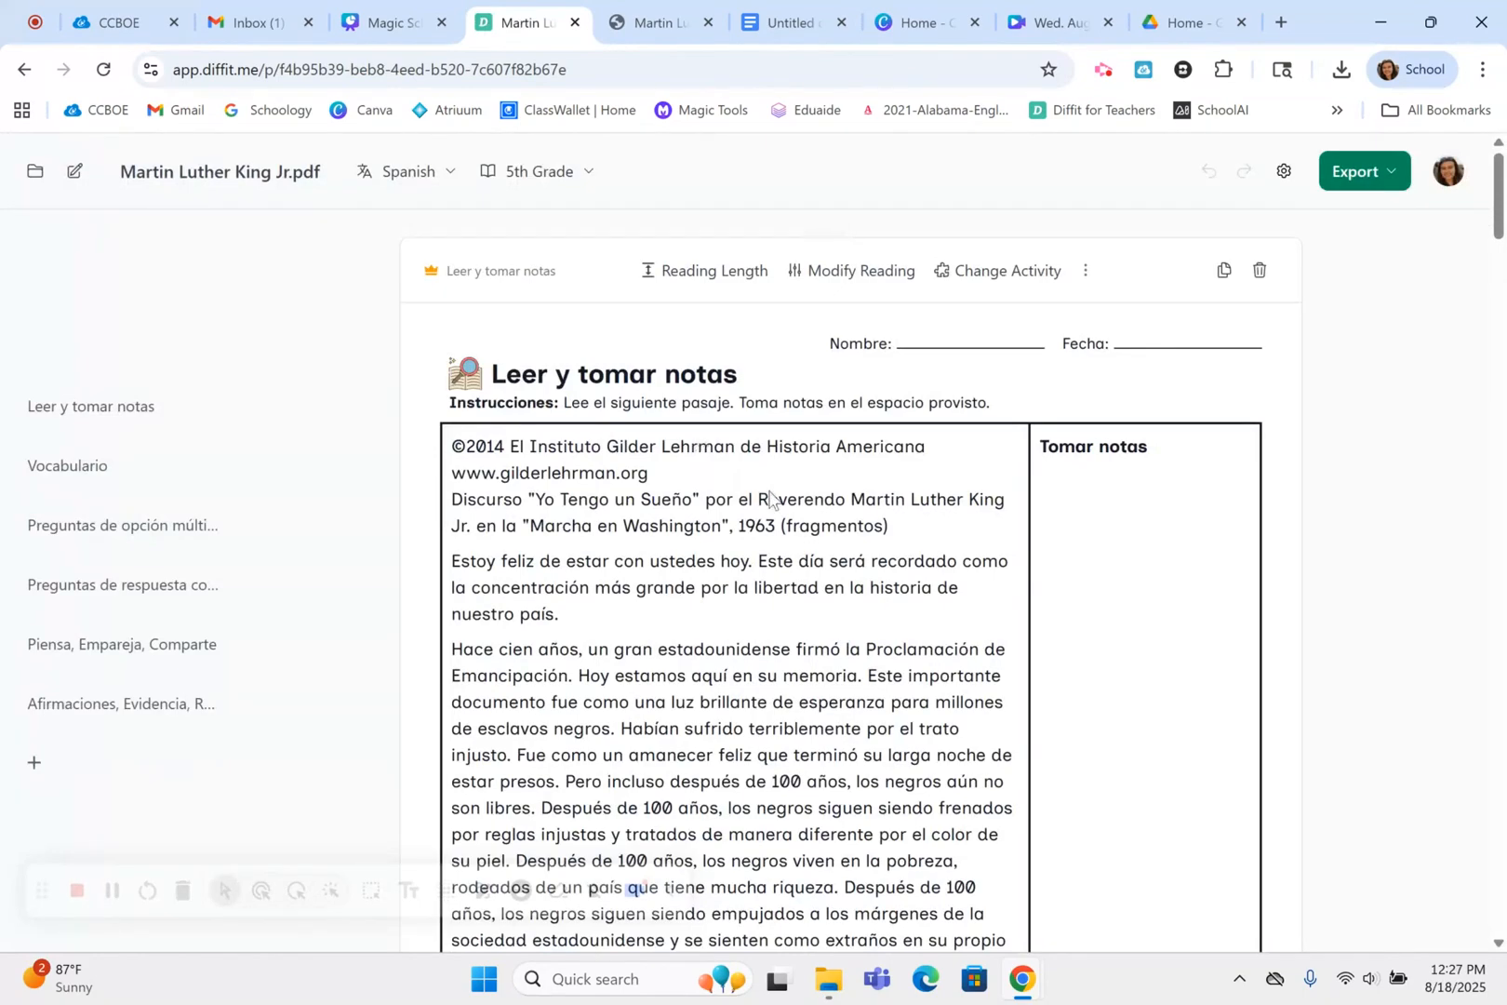
pyautogui.scroll(-1, 852, 704)
pyautogui.scroll(1, 854, 700)
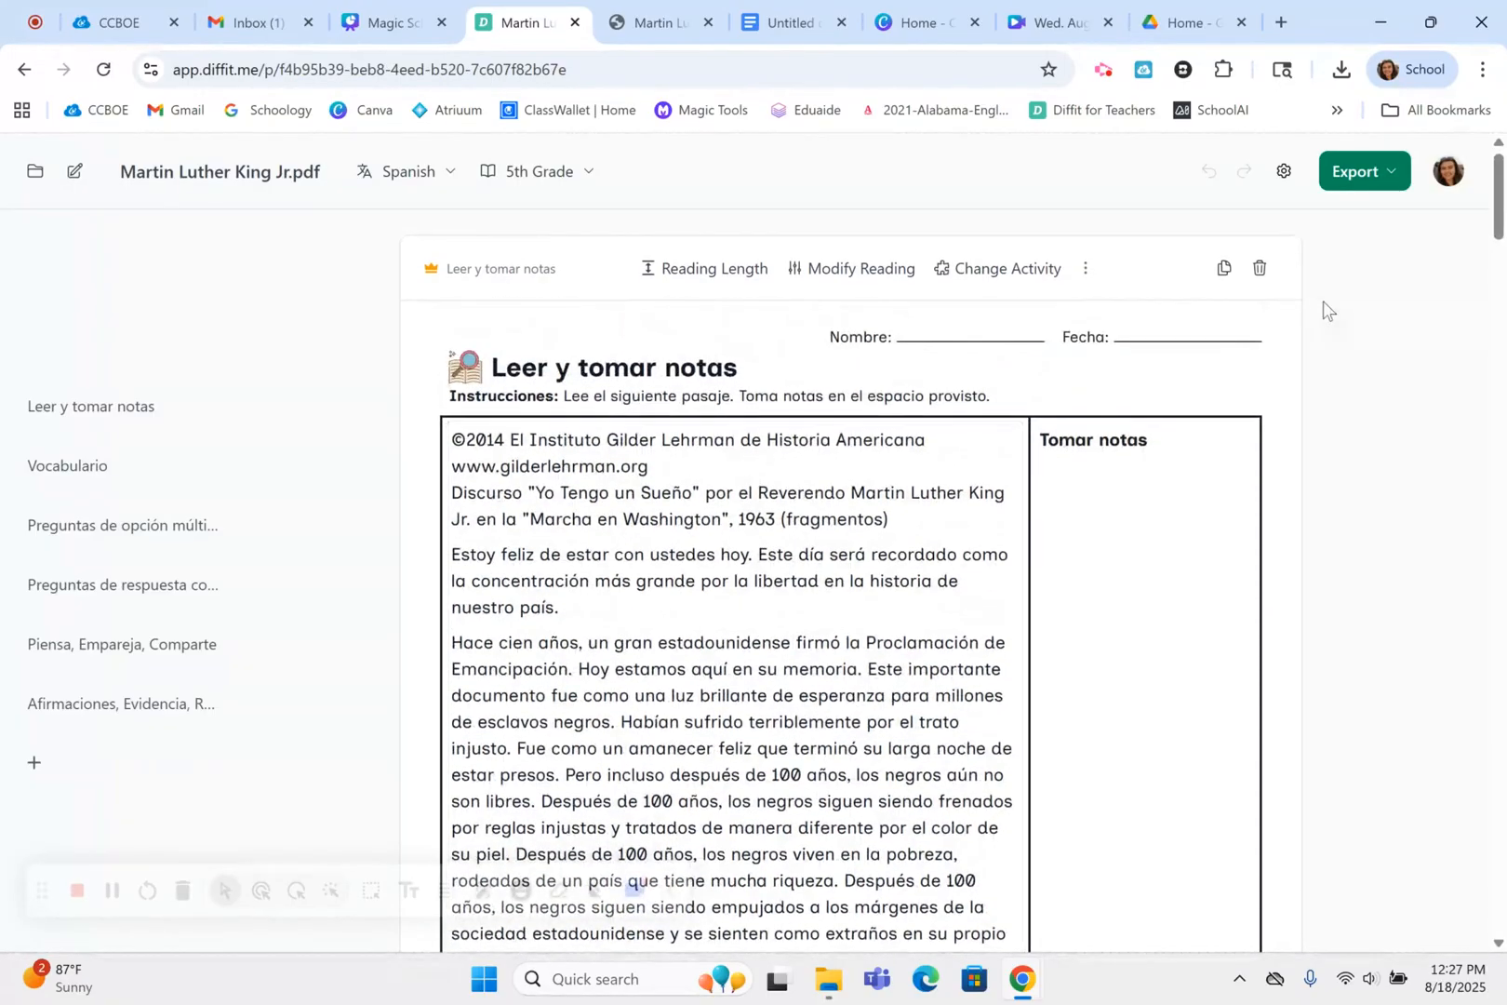
# Show the available export options for the Spanish resource
pyautogui.click(1378, 173)
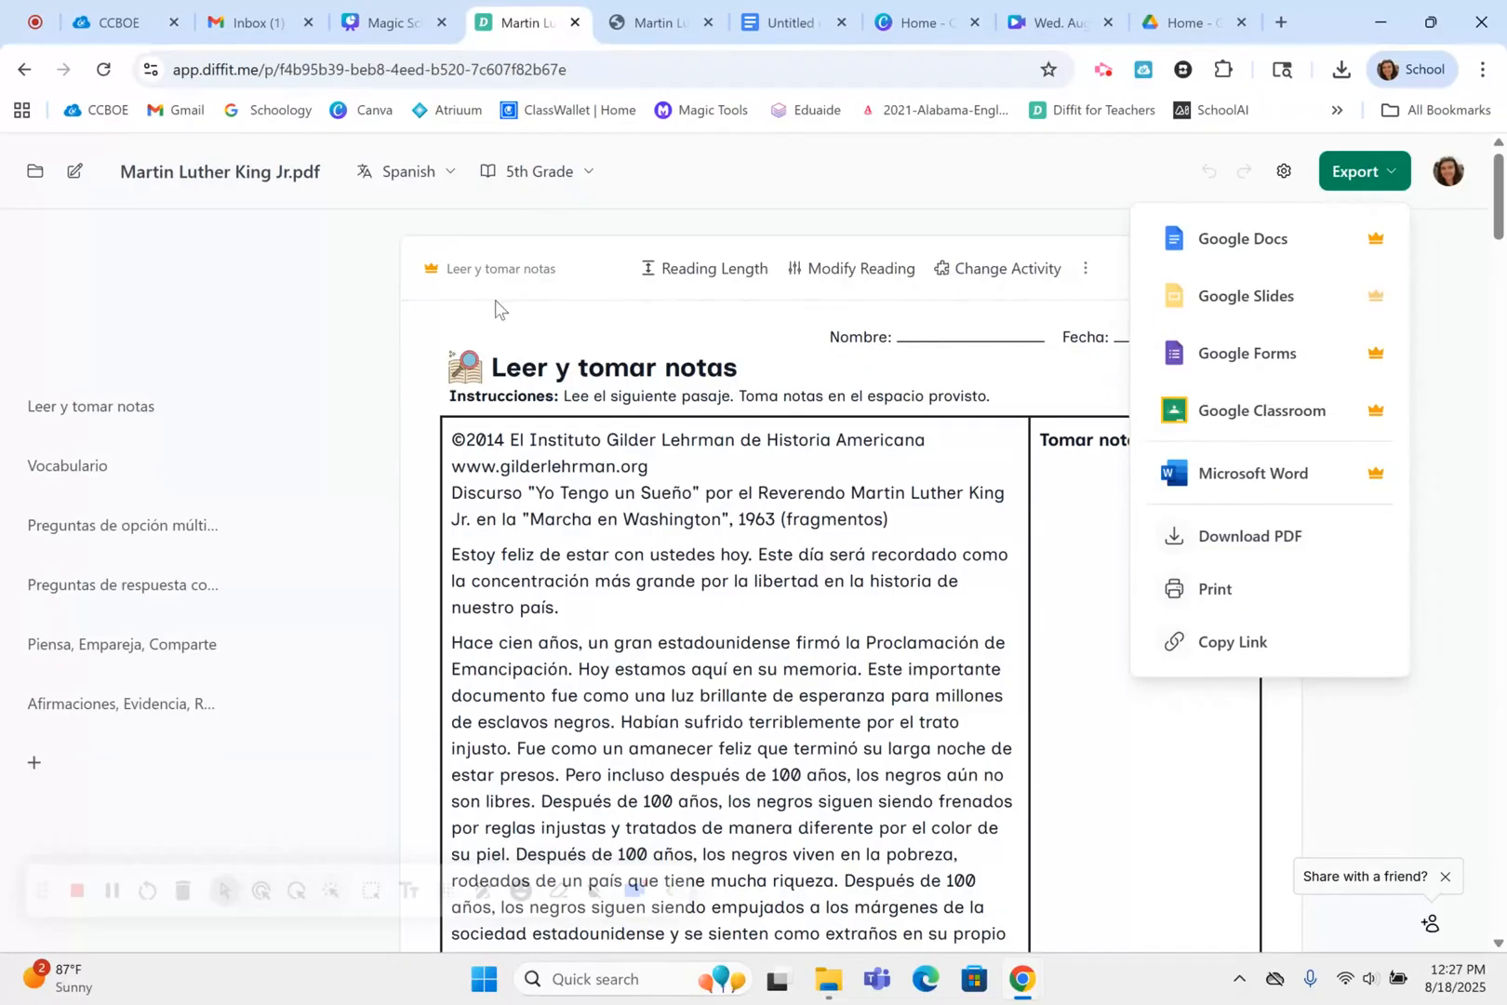
# Switch to the Canva presentation, show the Community Library slide full screen and open its library.diffit.me link
pyautogui.click(412, 23)
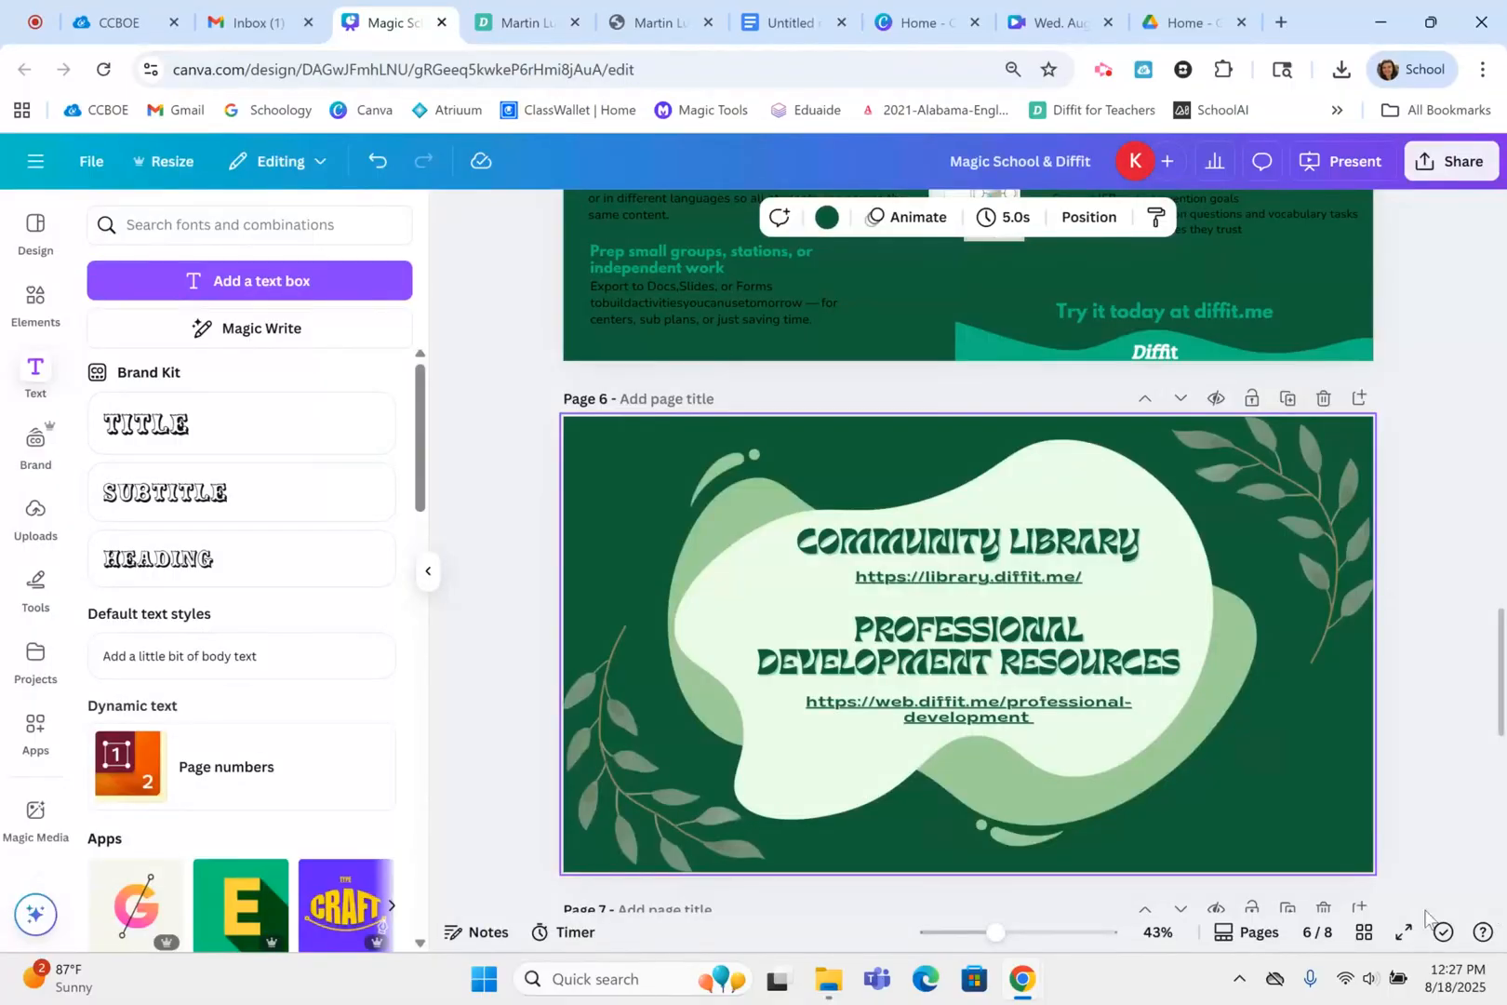
pyautogui.click(1404, 931)
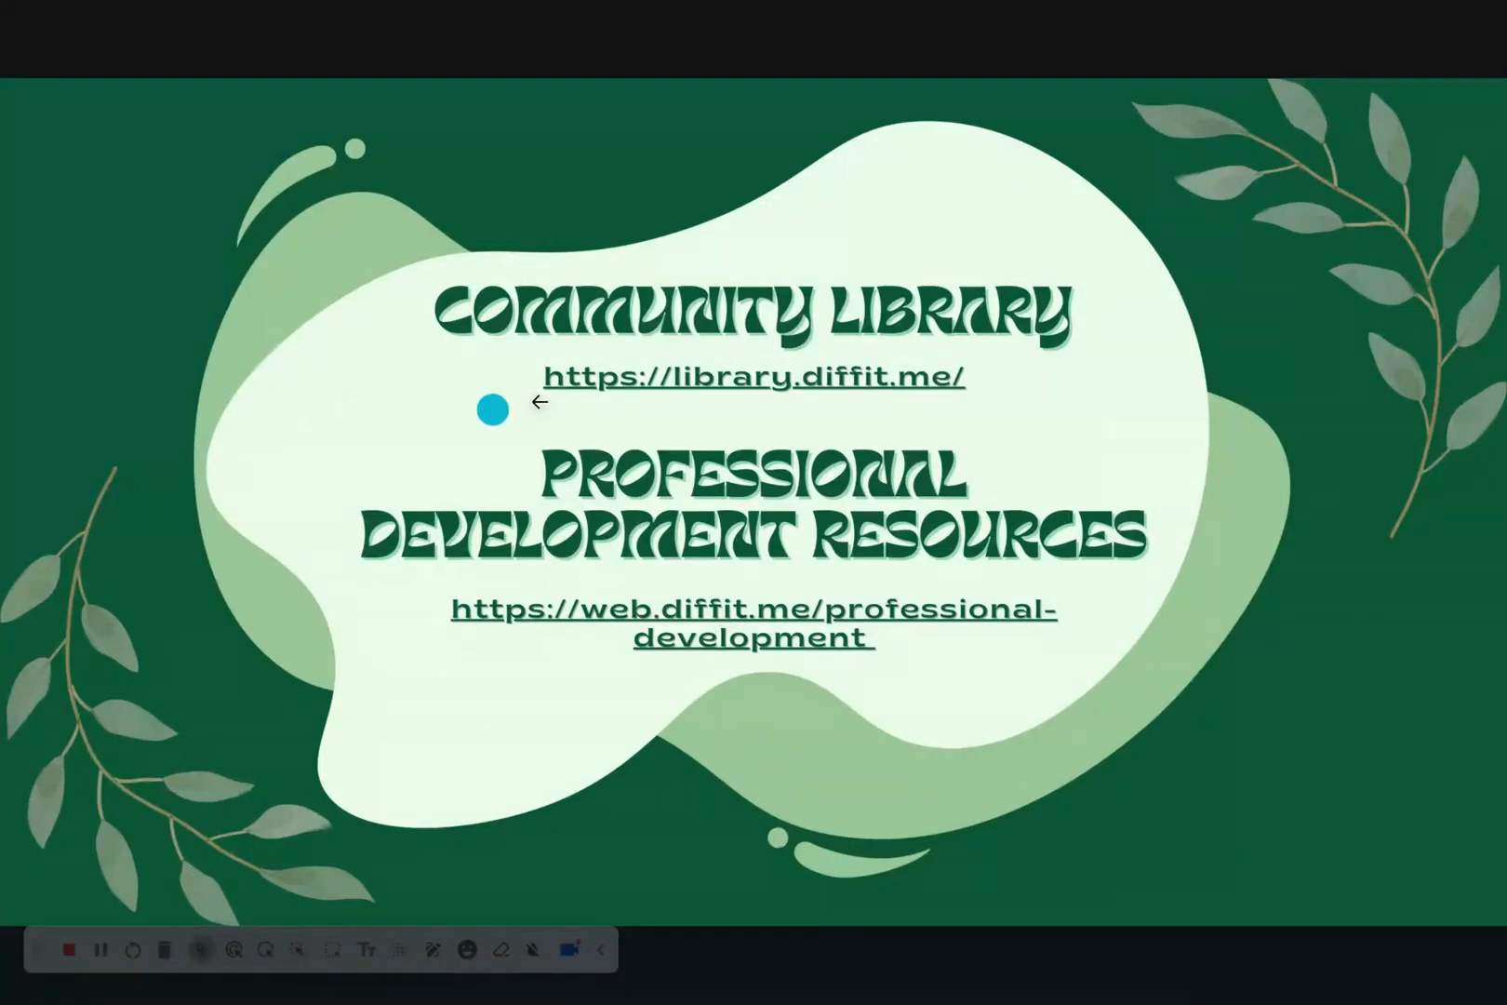
pyautogui.click(643, 378)
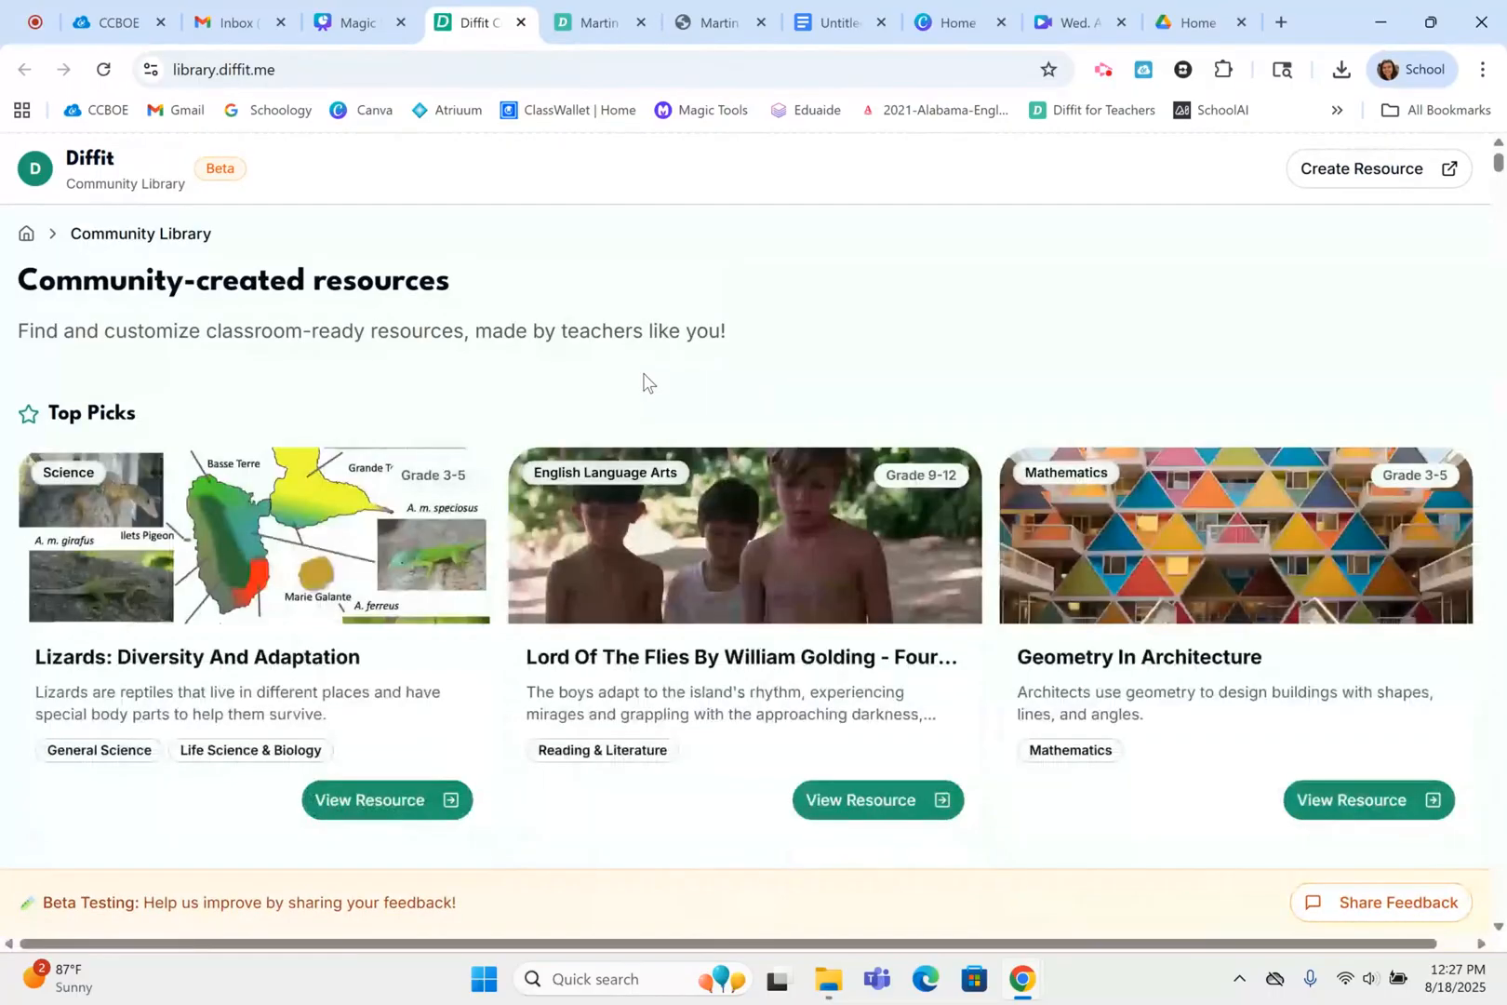
# Browse the Community Library's top picks and all resources, and view the Edible Insects: A Growing Trend resource
pyautogui.scroll(-3, 644, 375)
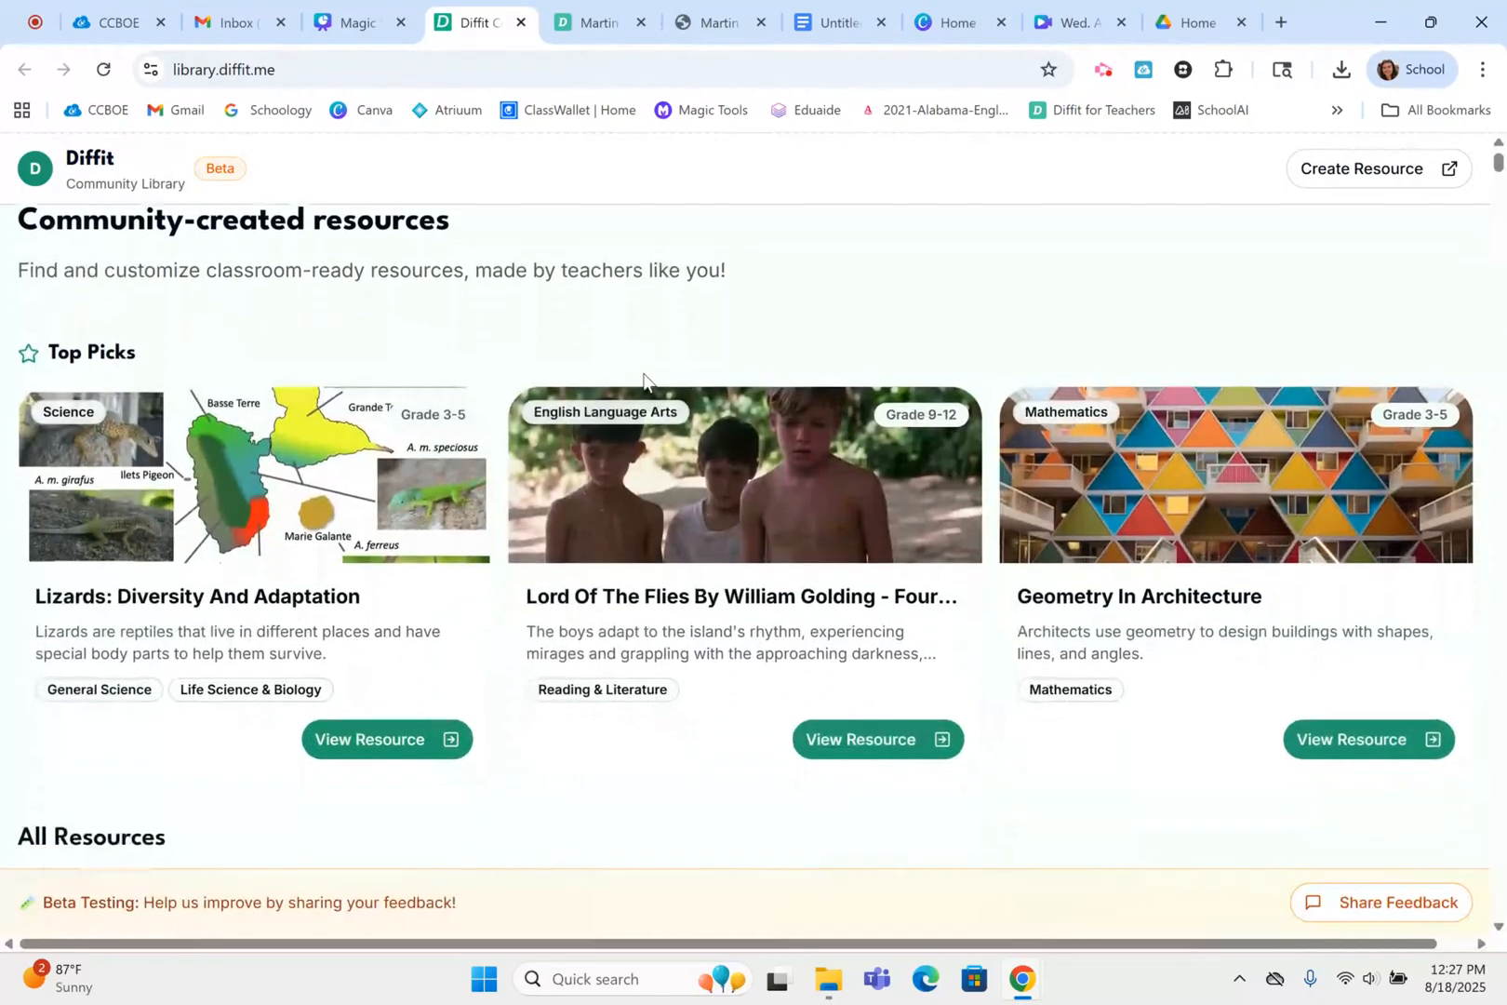
pyautogui.scroll(-4, 643, 377)
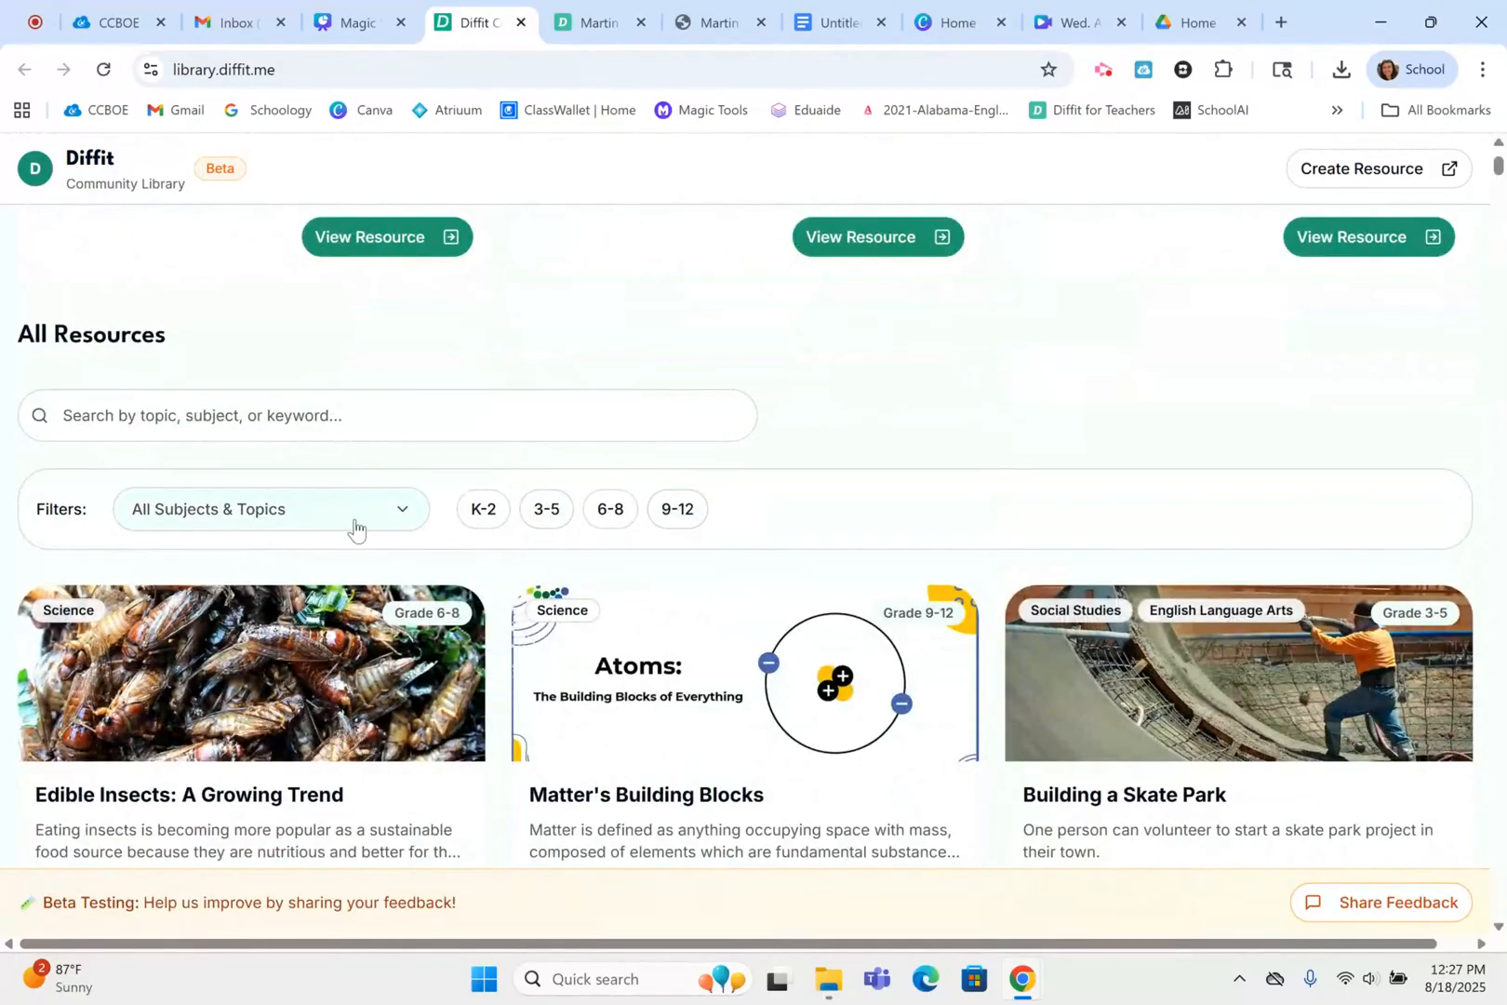
pyautogui.scroll(-1, 596, 406)
pyautogui.scroll(-1, 593, 406)
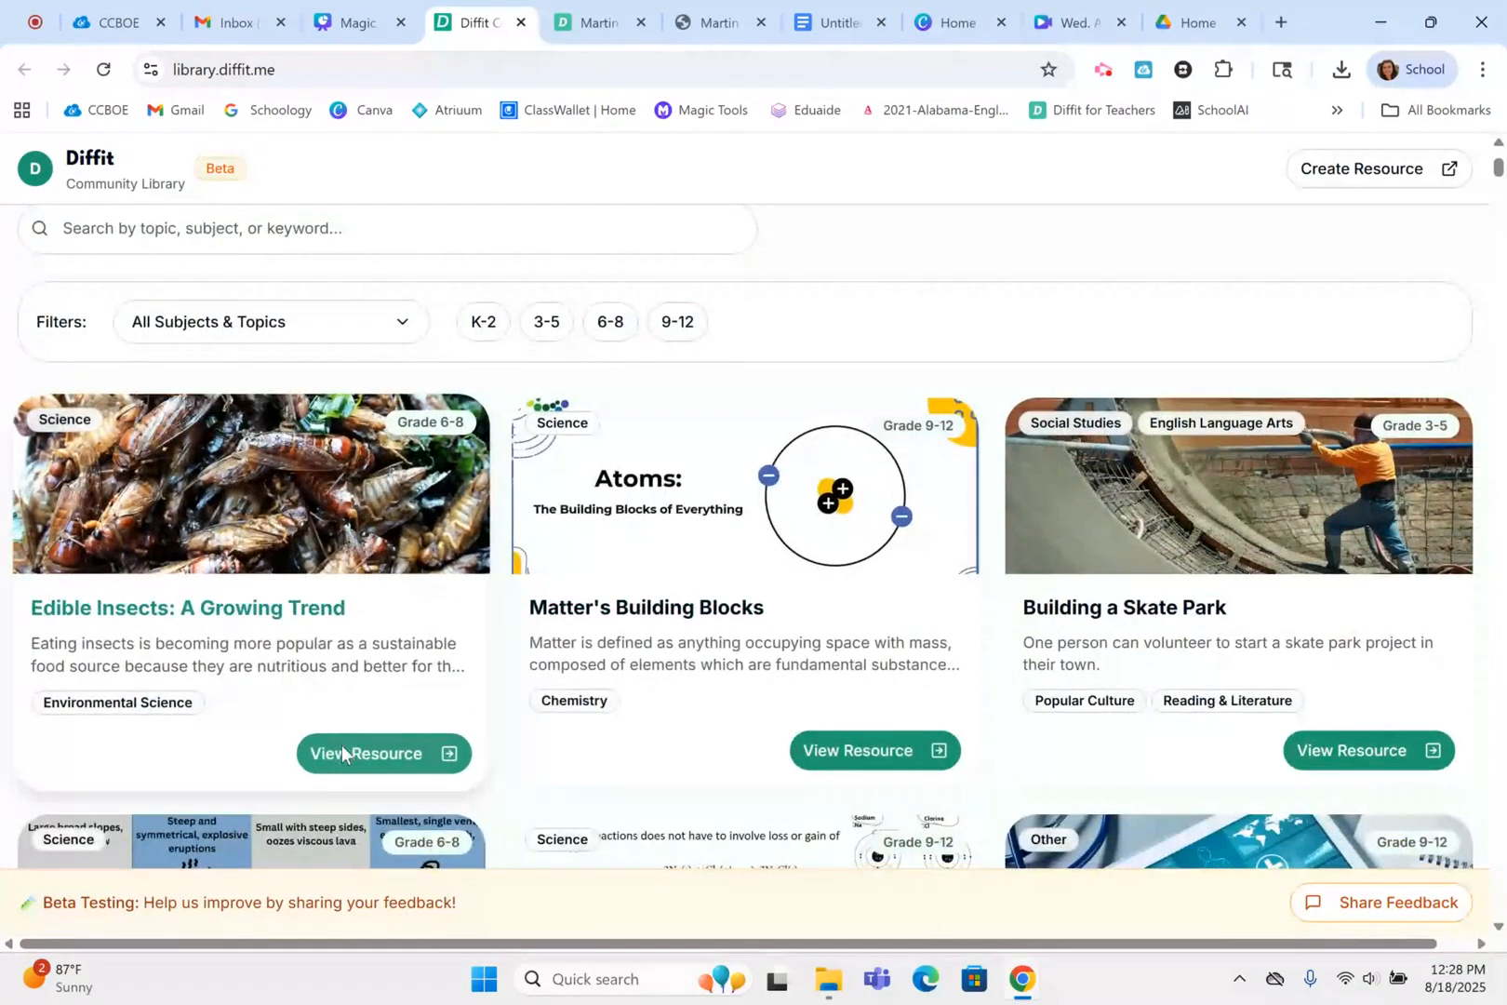
pyautogui.click(342, 750)
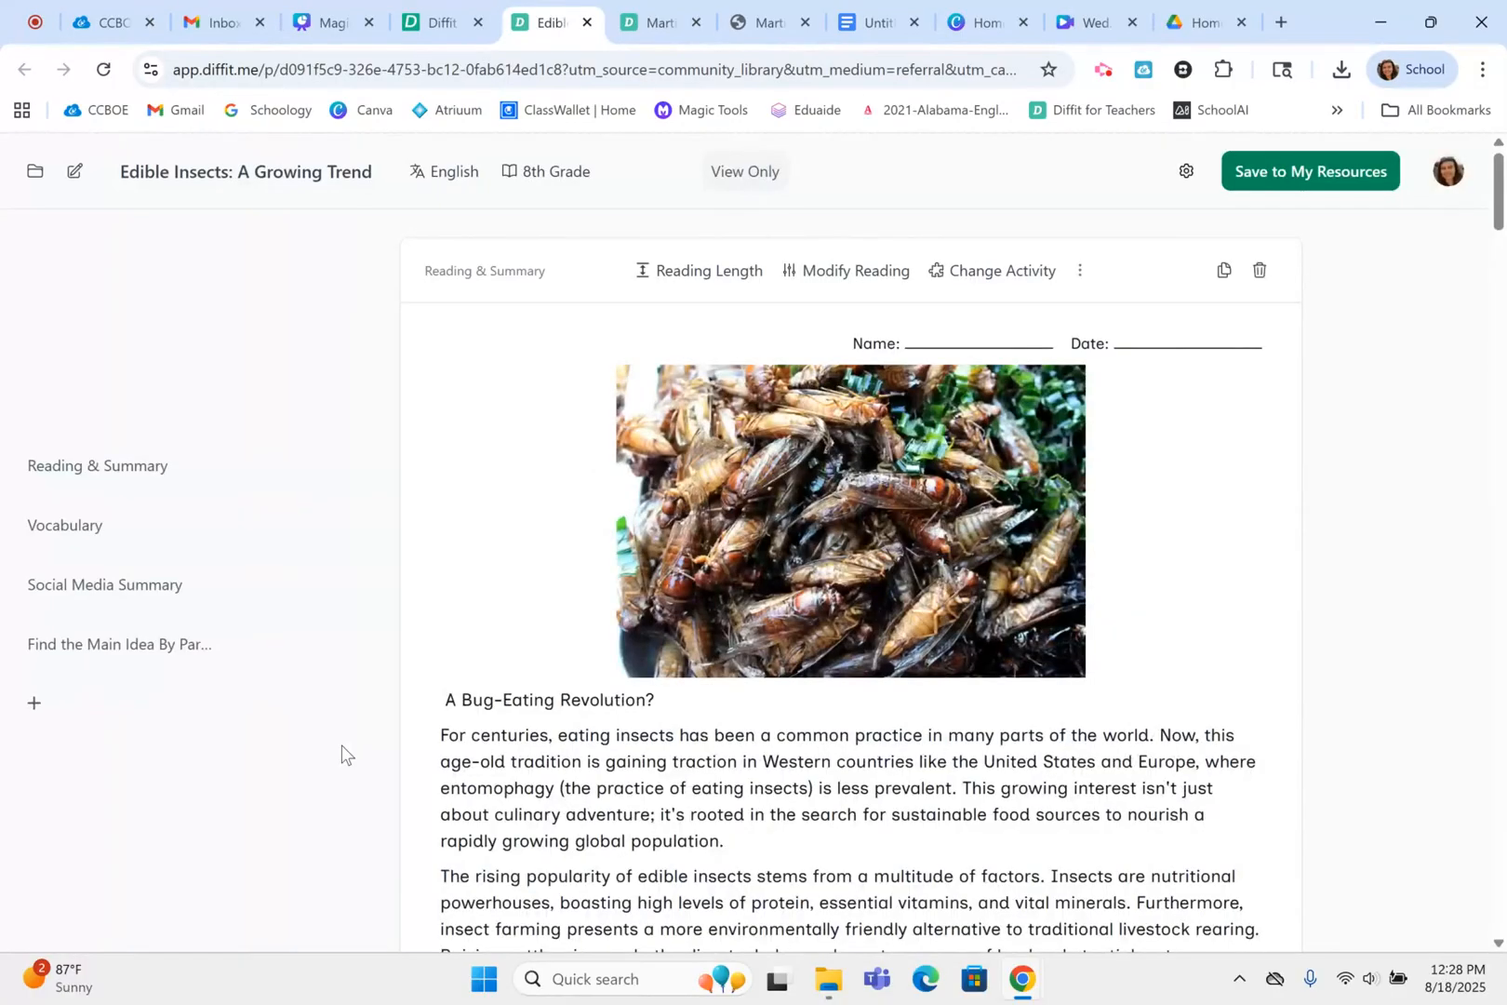
# Try to edit the Edible Insects reading passage, and decline saving the resource to My Resources
pyautogui.scroll(-2, 613, 786)
pyautogui.scroll(-3, 613, 786)
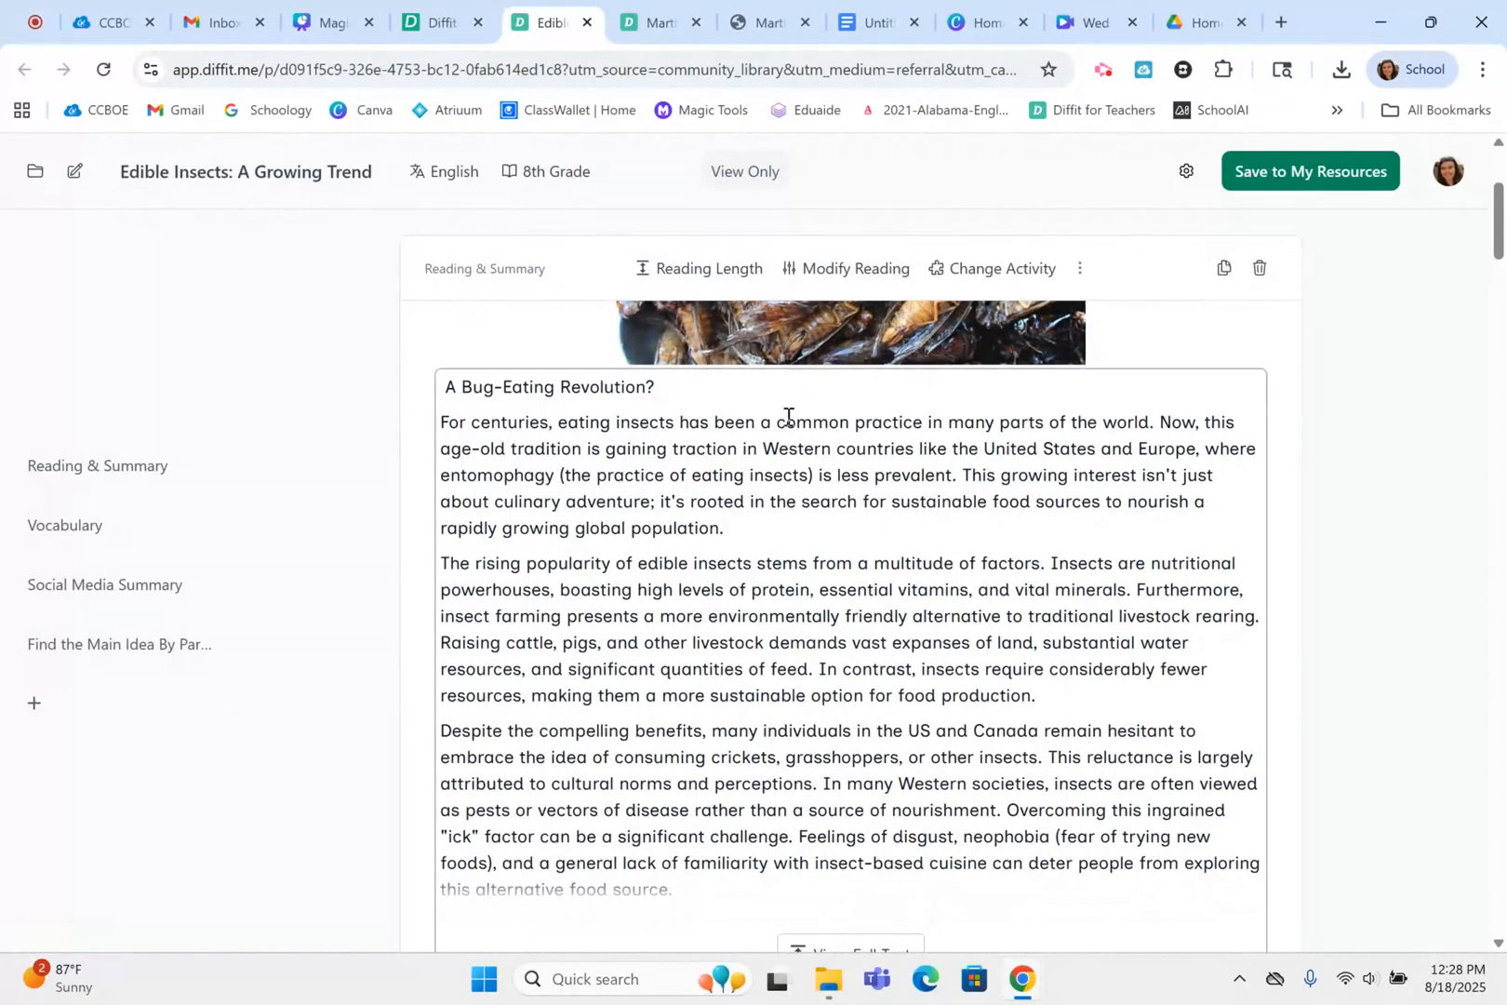
pyautogui.click(697, 468)
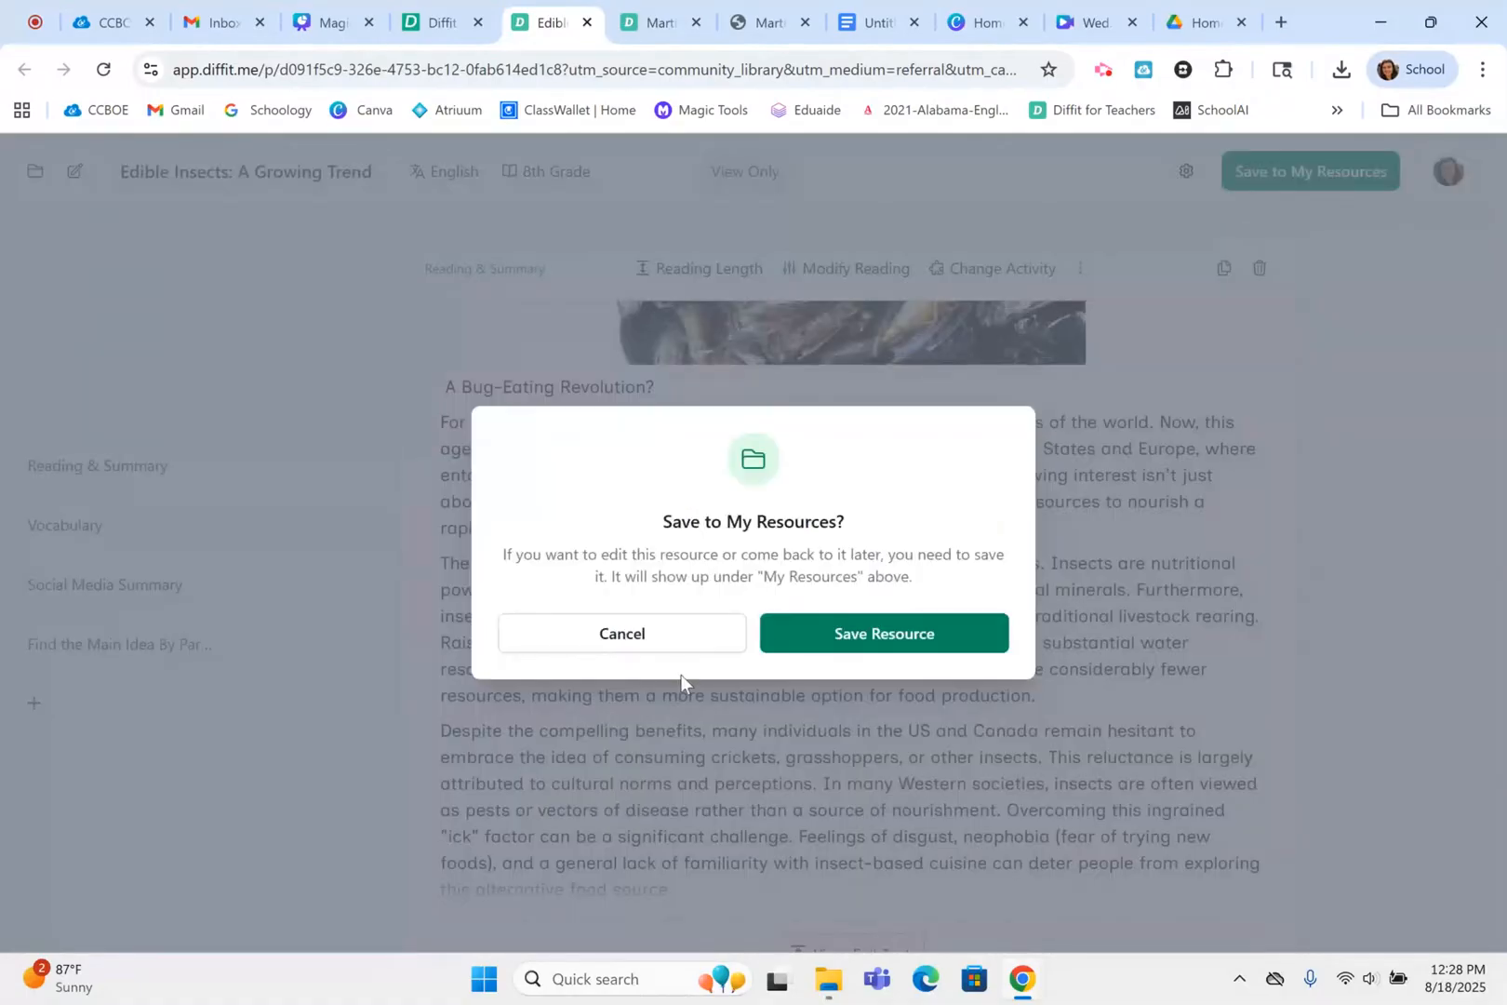
pyautogui.click(690, 640)
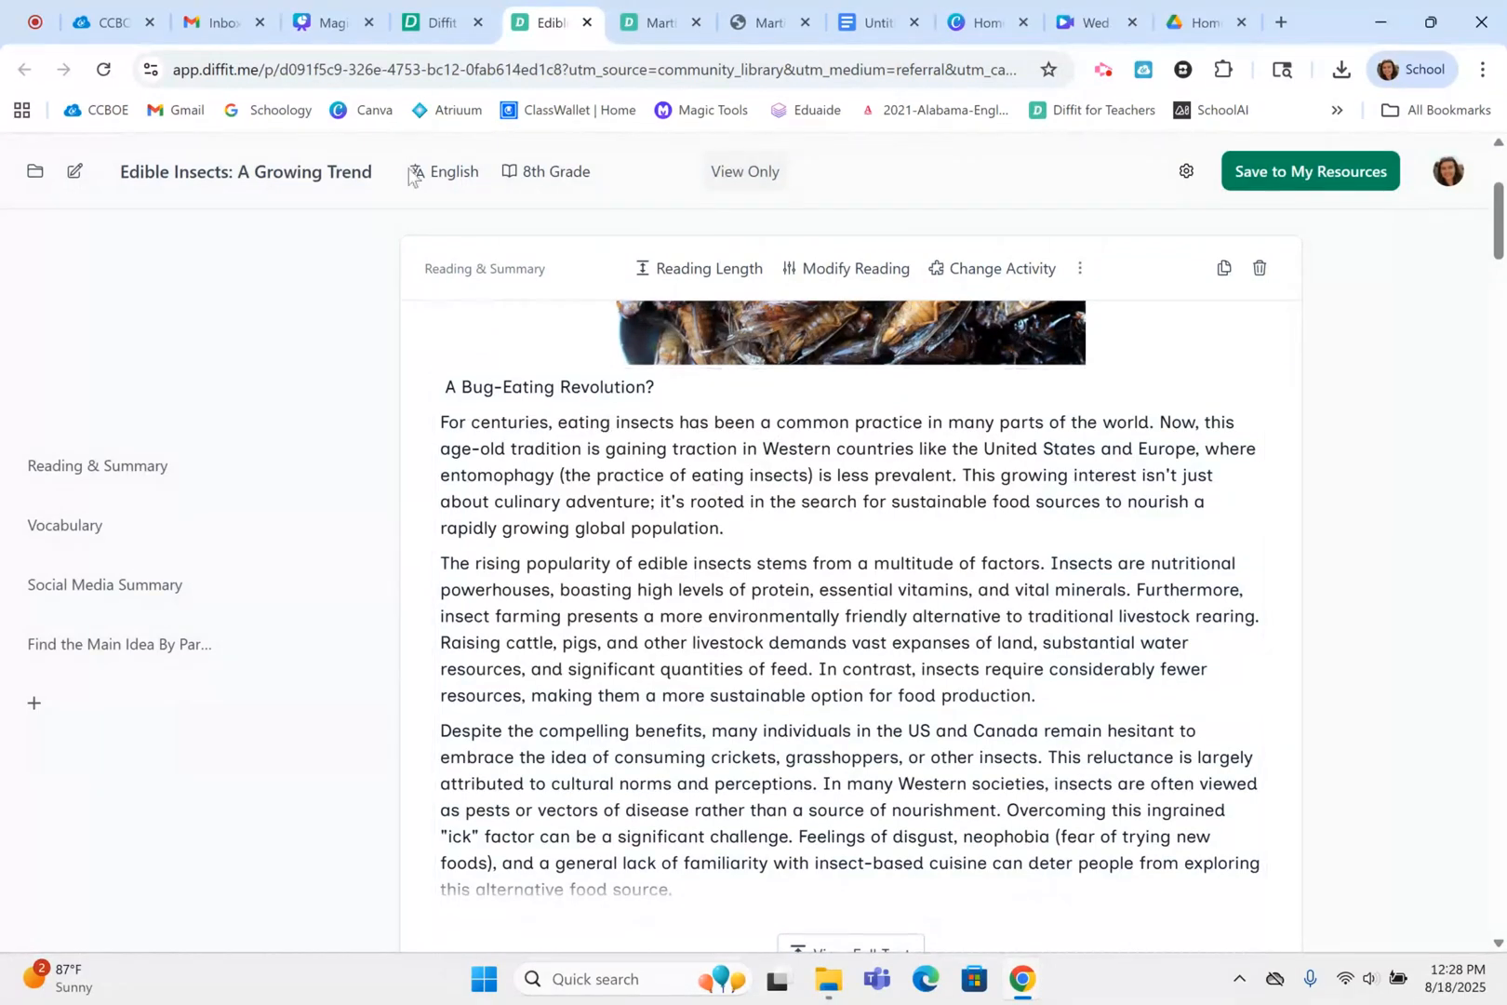
# Switch to the Canva presentation and open the web.diffit.me/professional-development link from the full-screen slide
pyautogui.moveTo(323, 24)
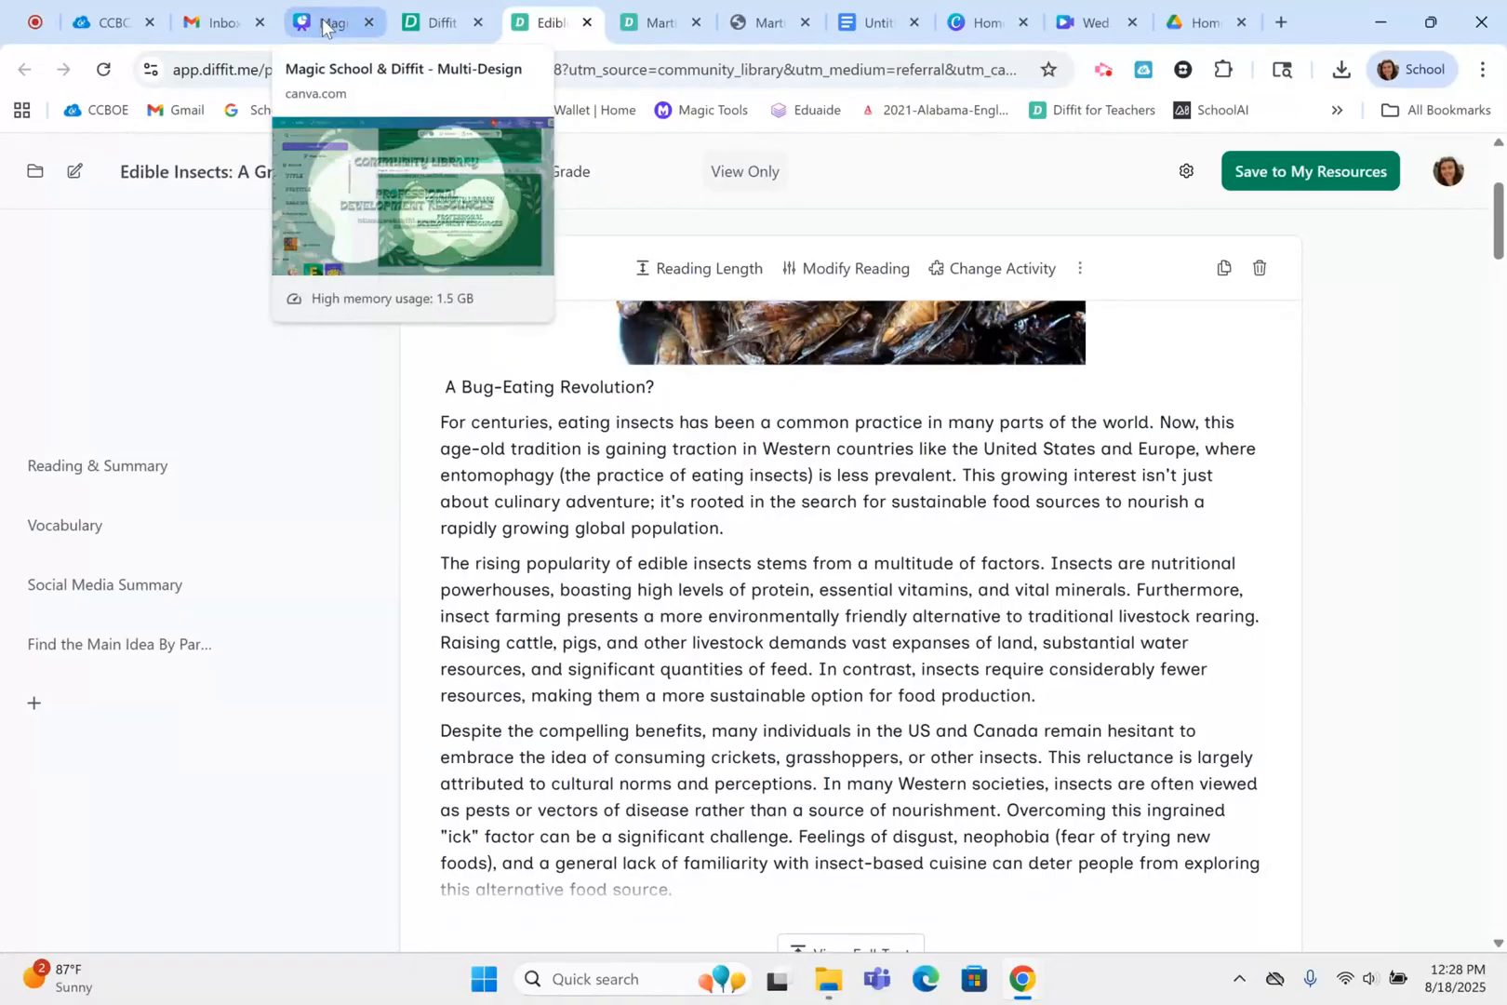
pyautogui.click(323, 25)
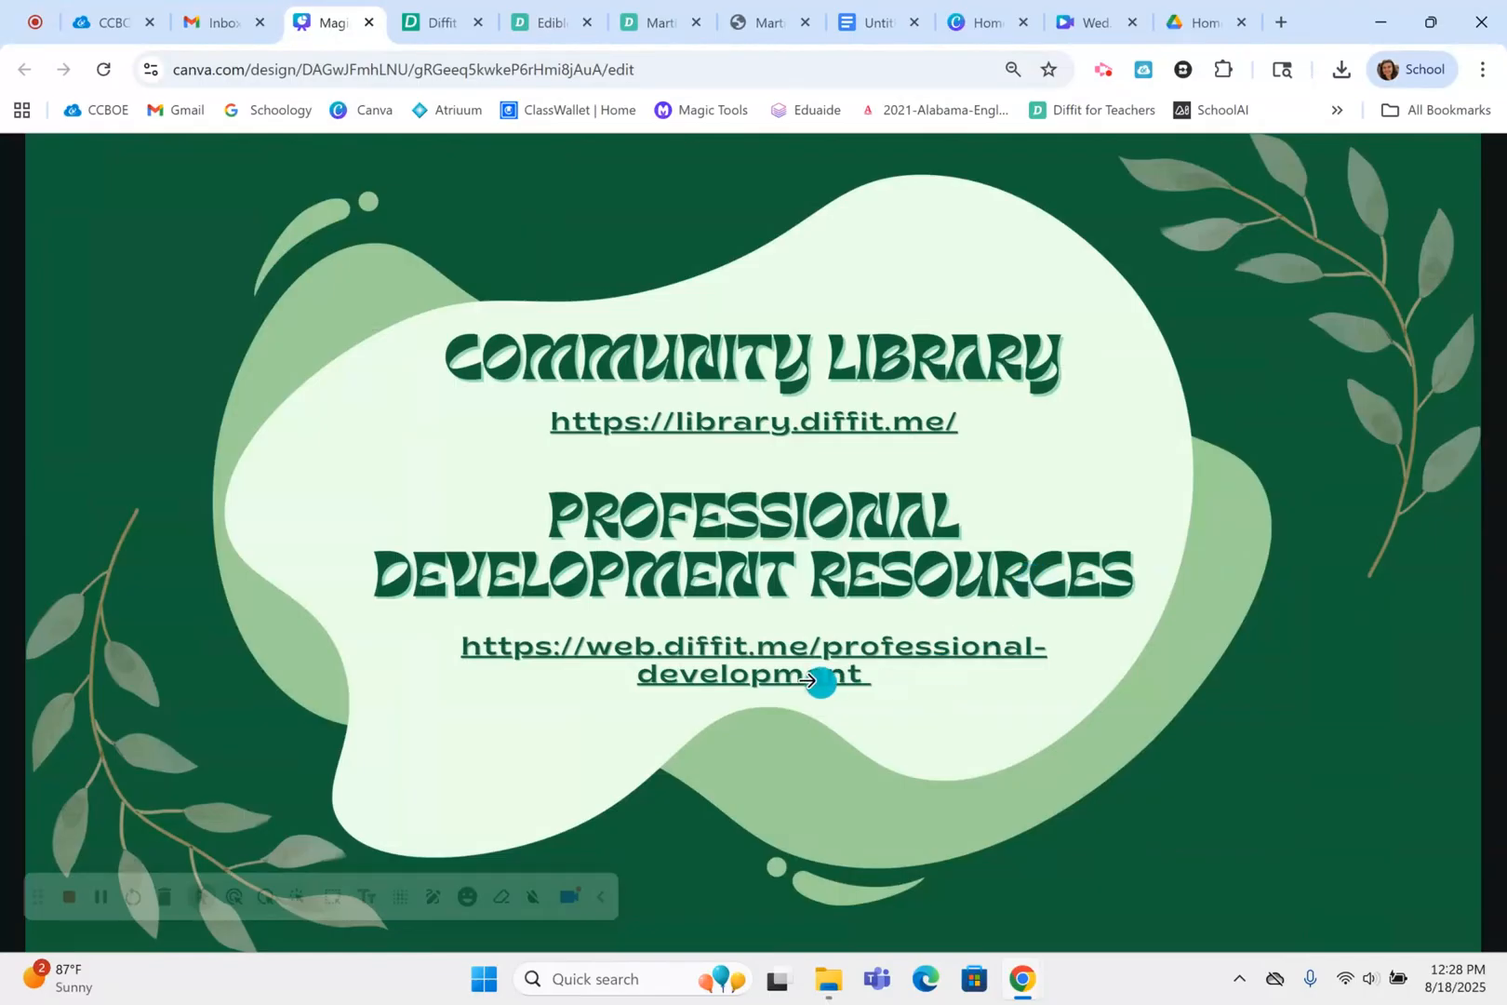
pyautogui.click(763, 654)
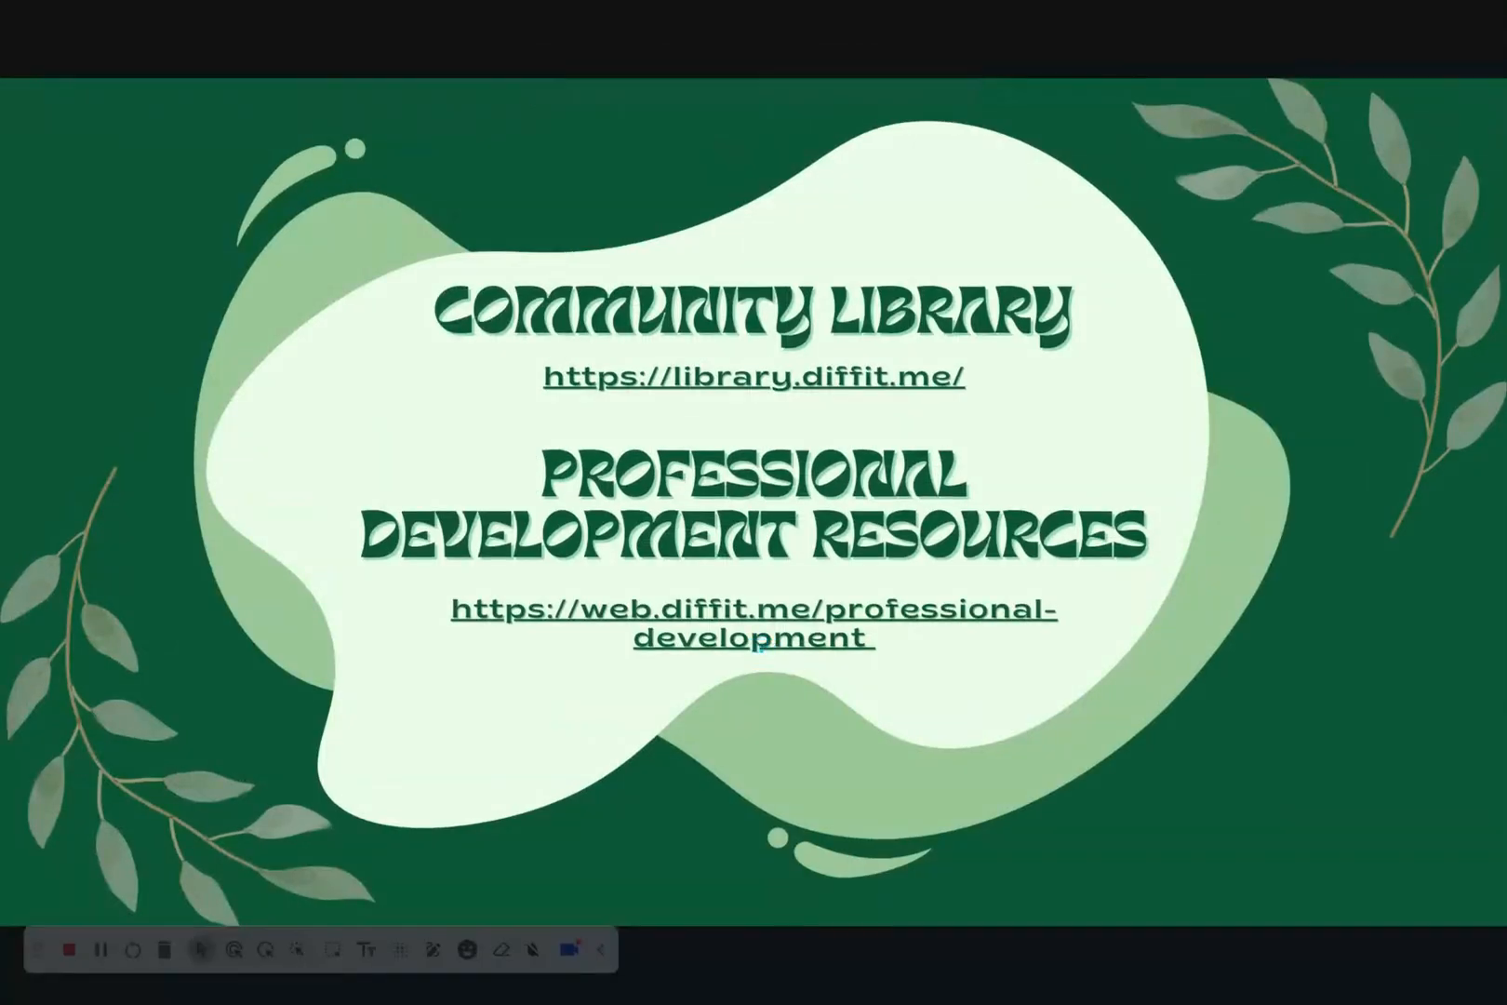
pyautogui.click(750, 622)
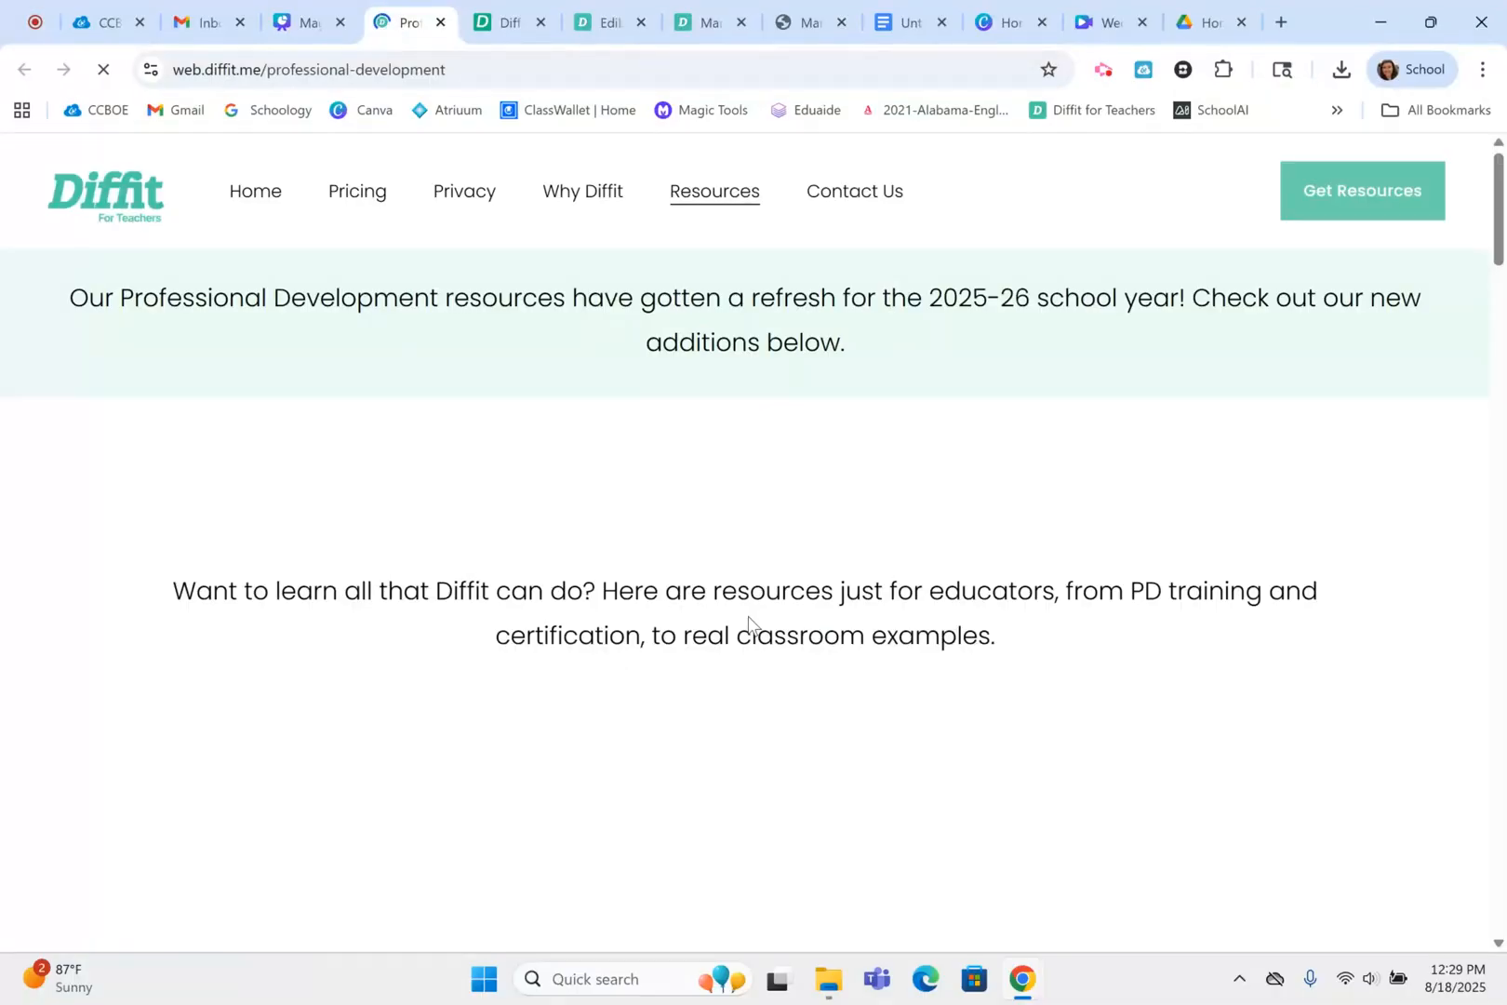
# Look through Diffit's professional development page, from the training deck and subject flyers down to the educator certification and FAQ sections
pyautogui.scroll(-20, 748, 615)
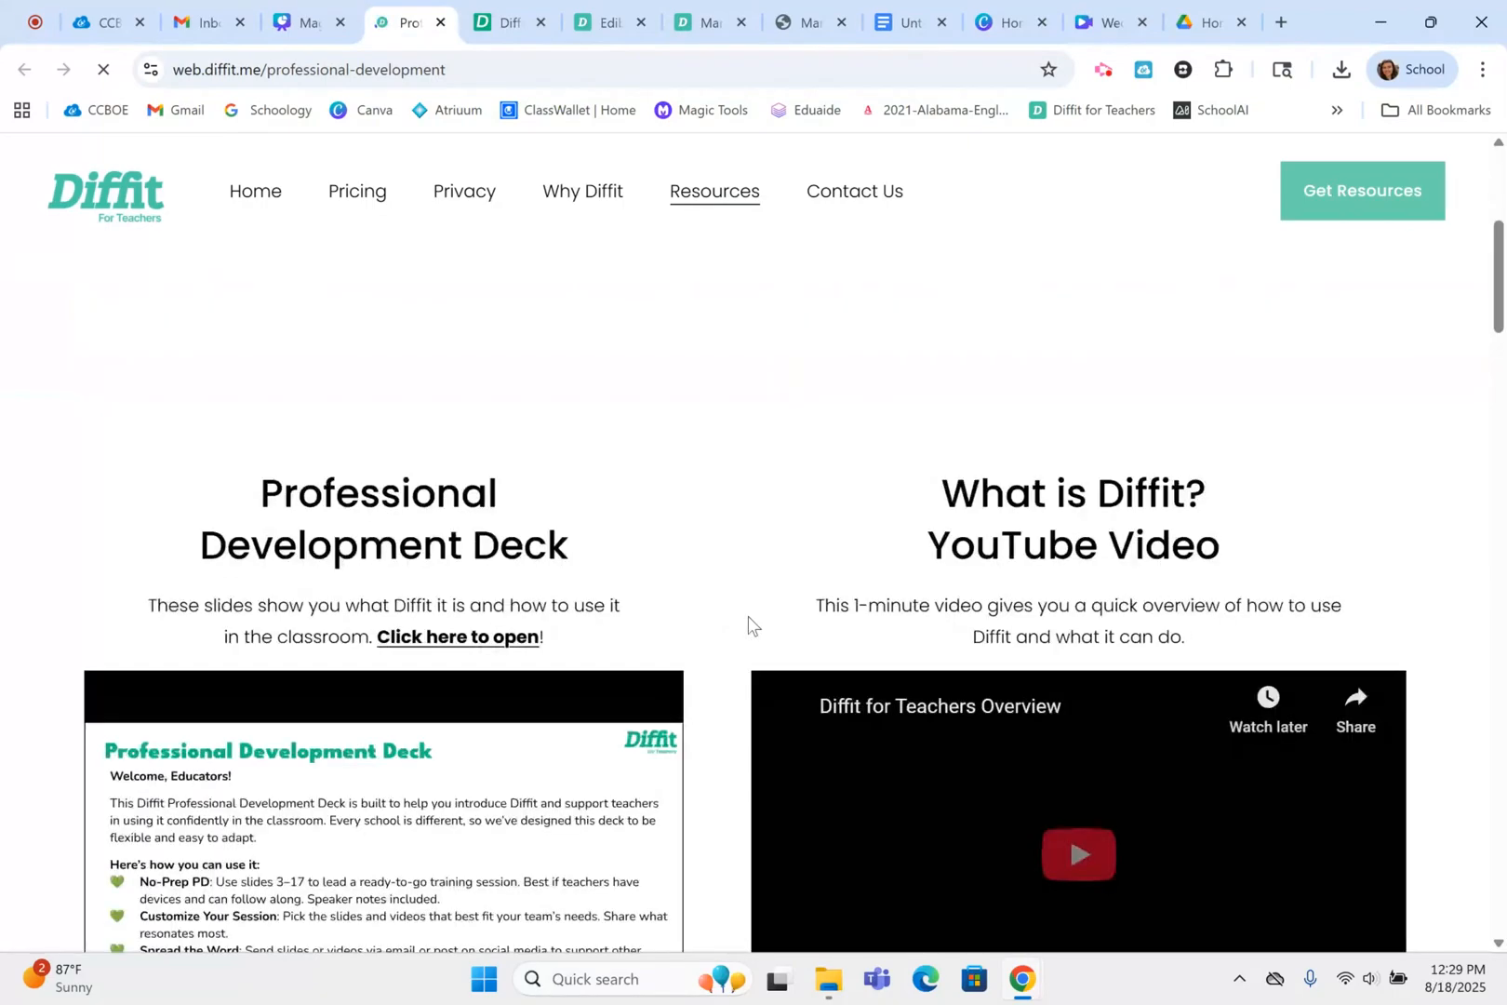
pyautogui.scroll(-3, 748, 616)
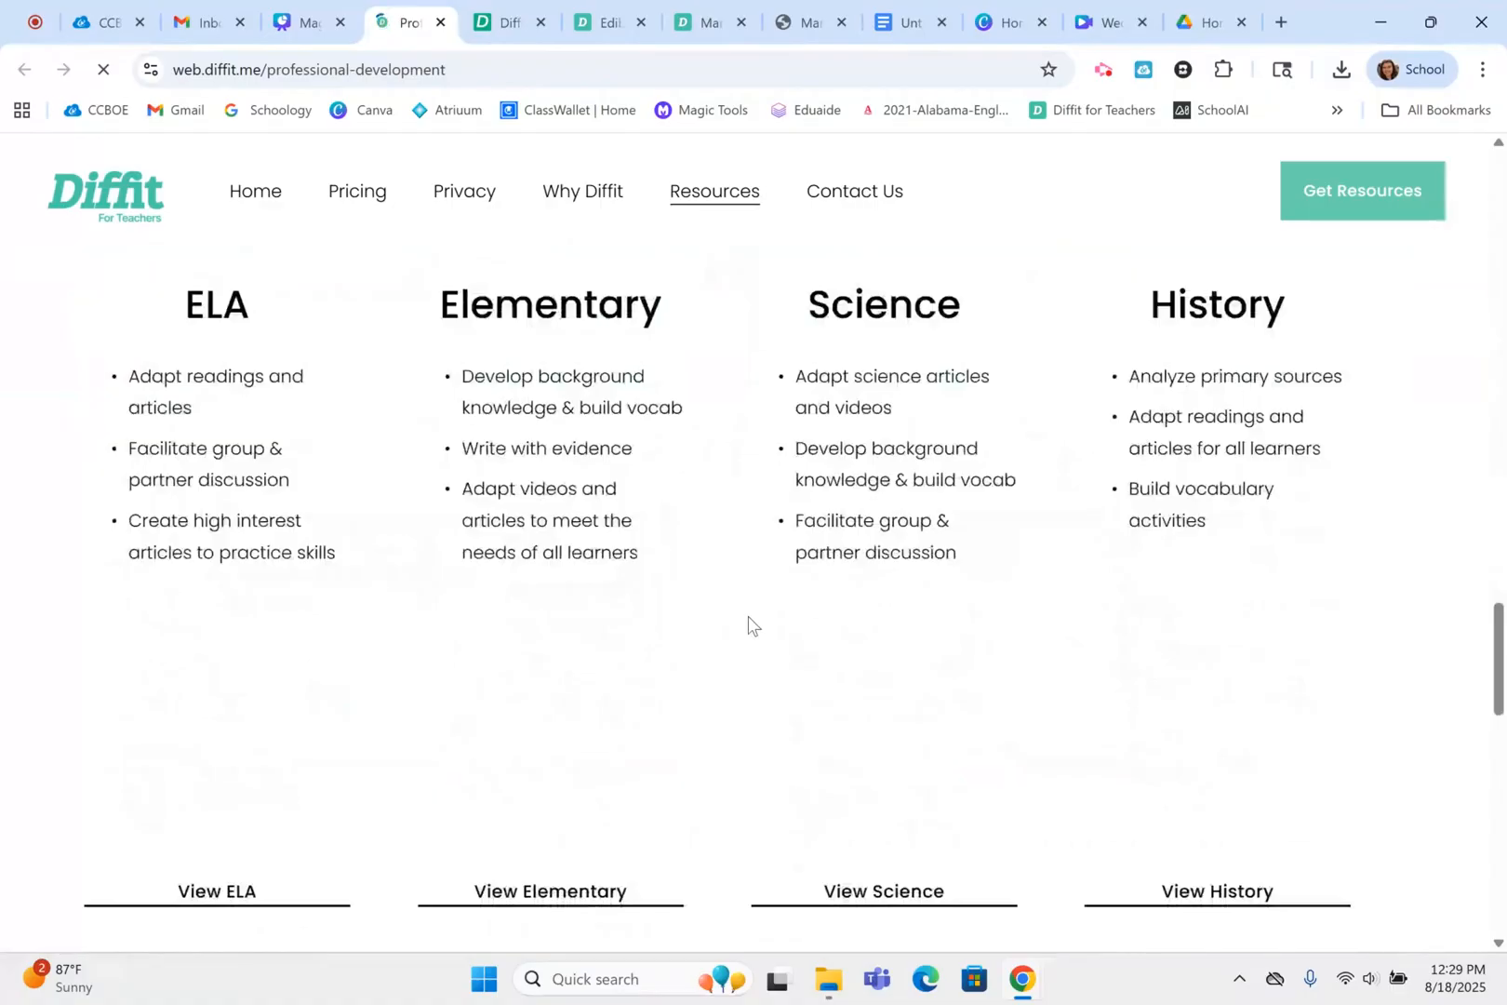
pyautogui.scroll(-2, 748, 622)
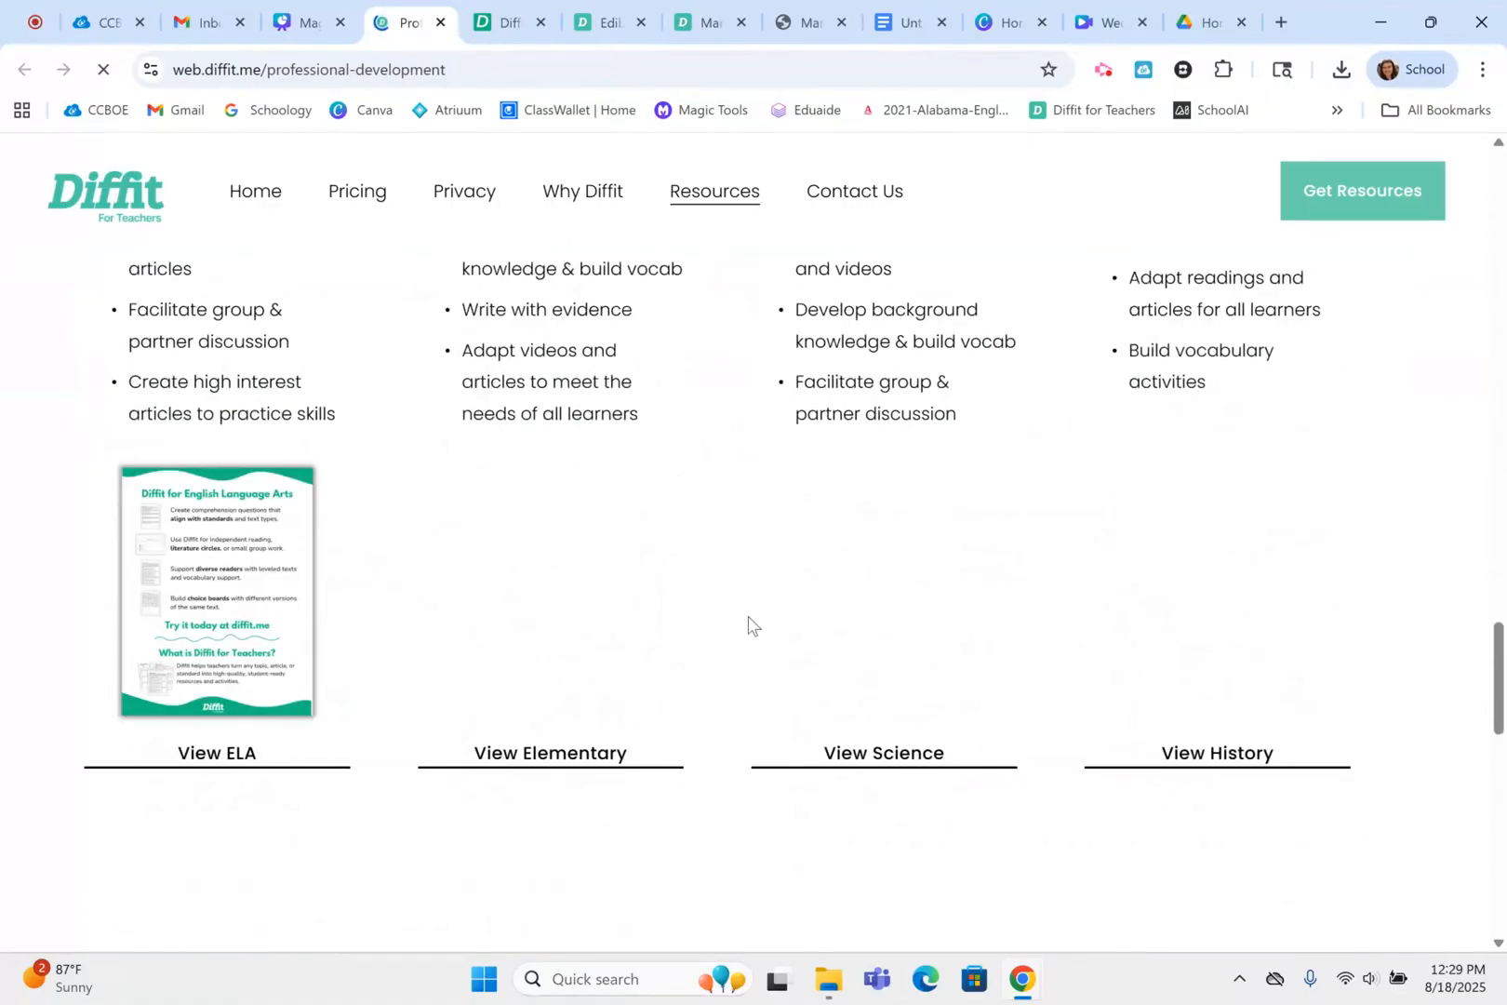
pyautogui.scroll(-1, 748, 622)
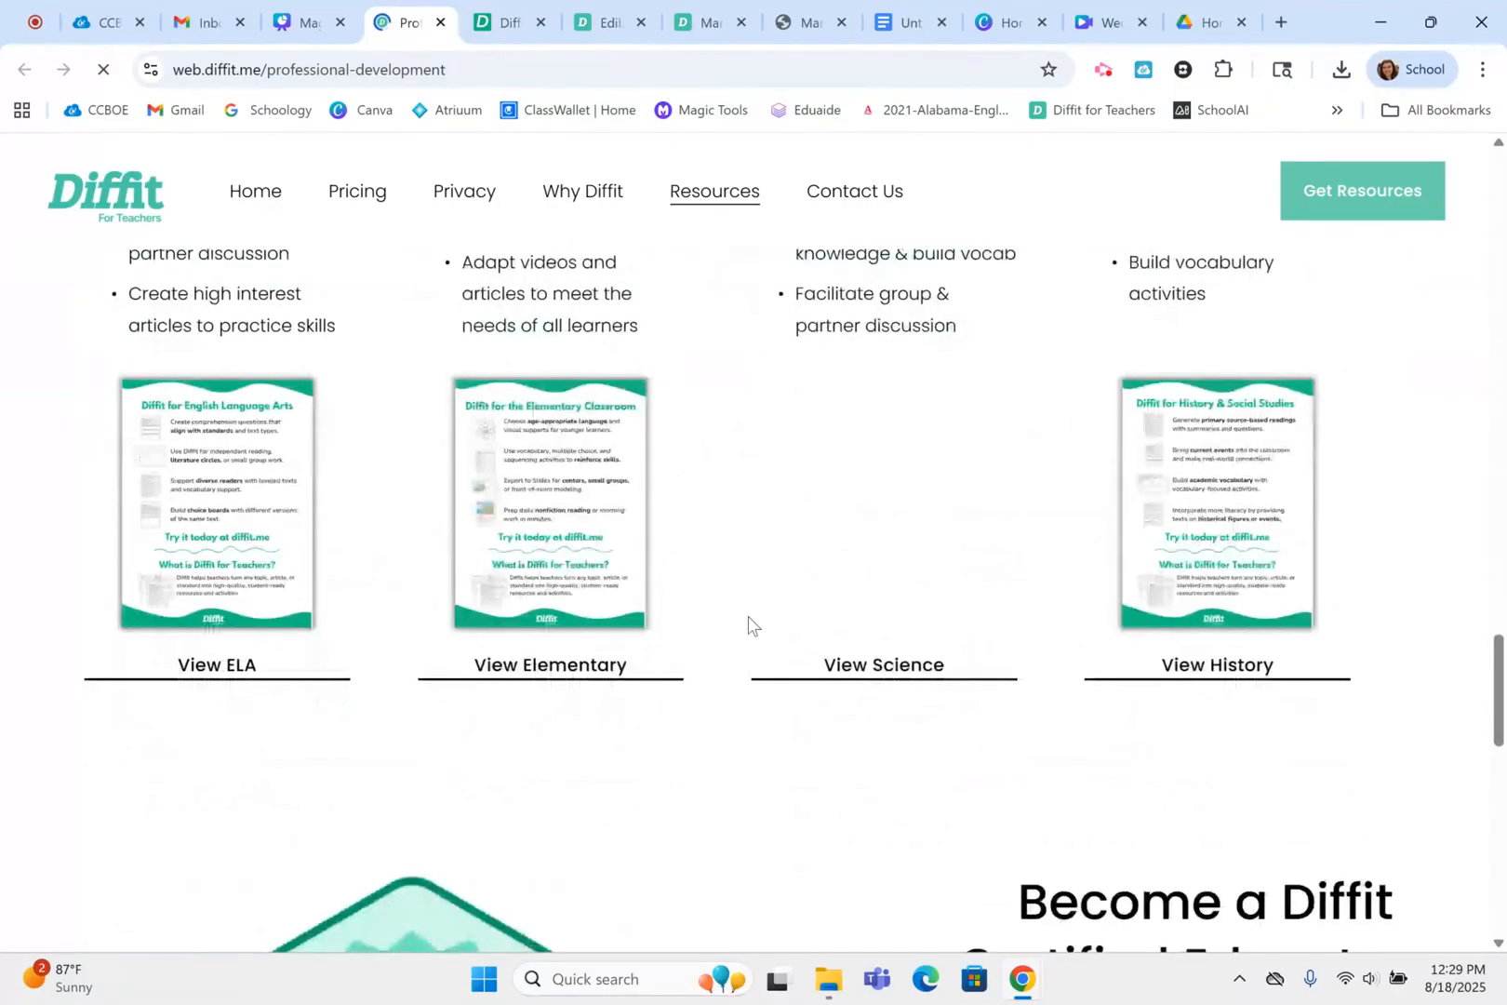
pyautogui.scroll(-1, 748, 622)
pyautogui.scroll(-8, 747, 622)
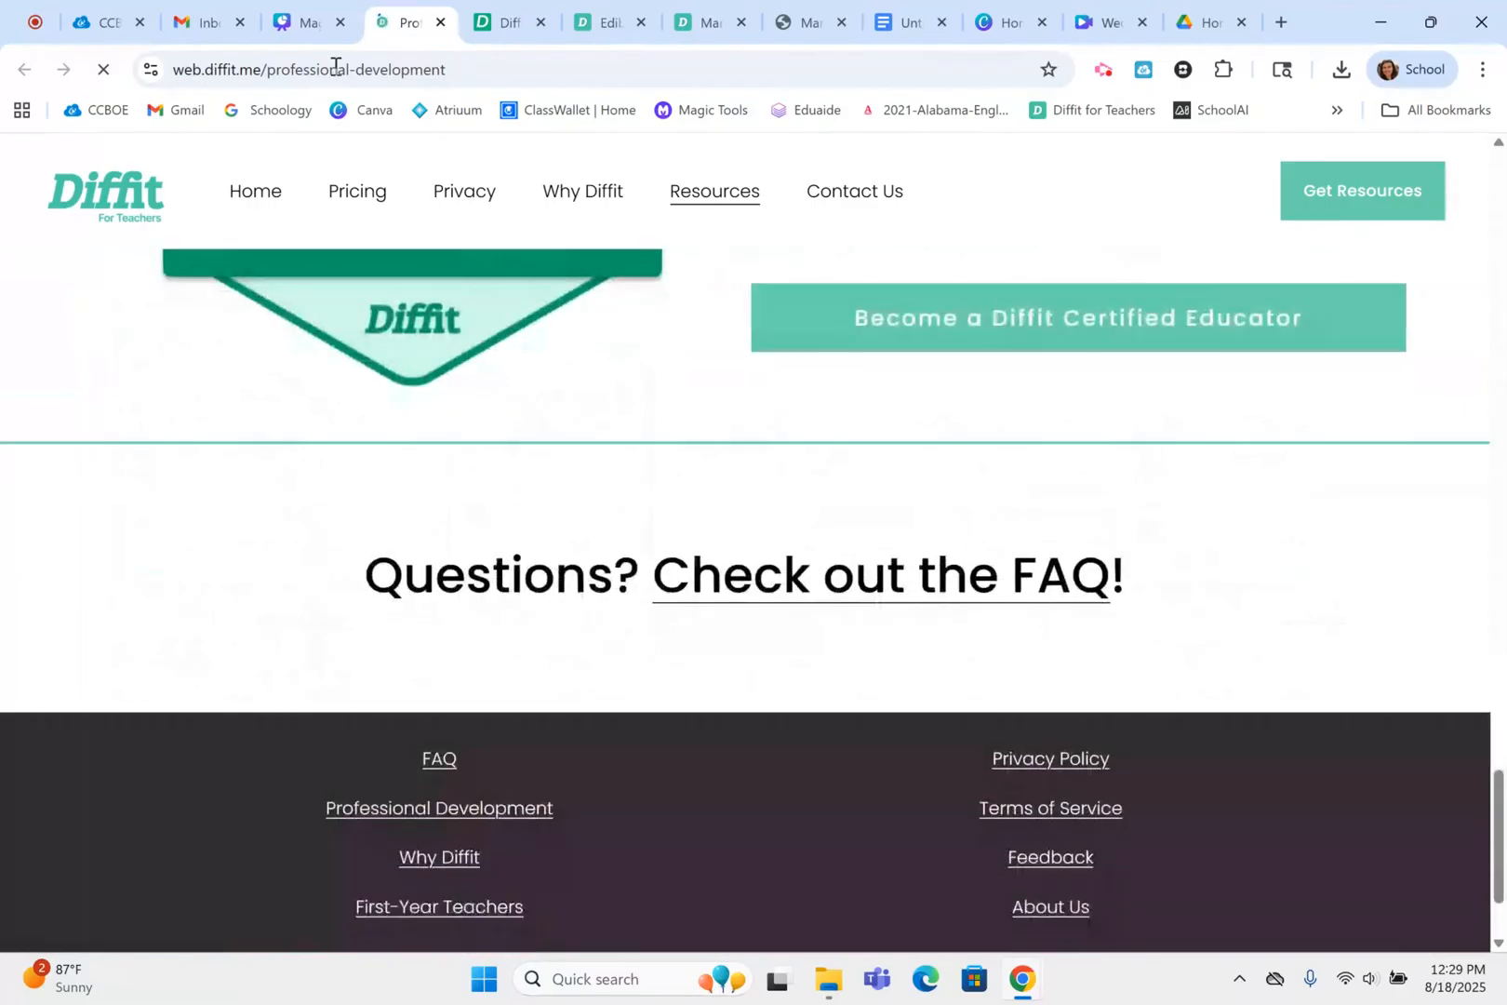
# Return to the Canva presentation and show the Community Library and Professional Development Resources slide full screen
pyautogui.click(303, 21)
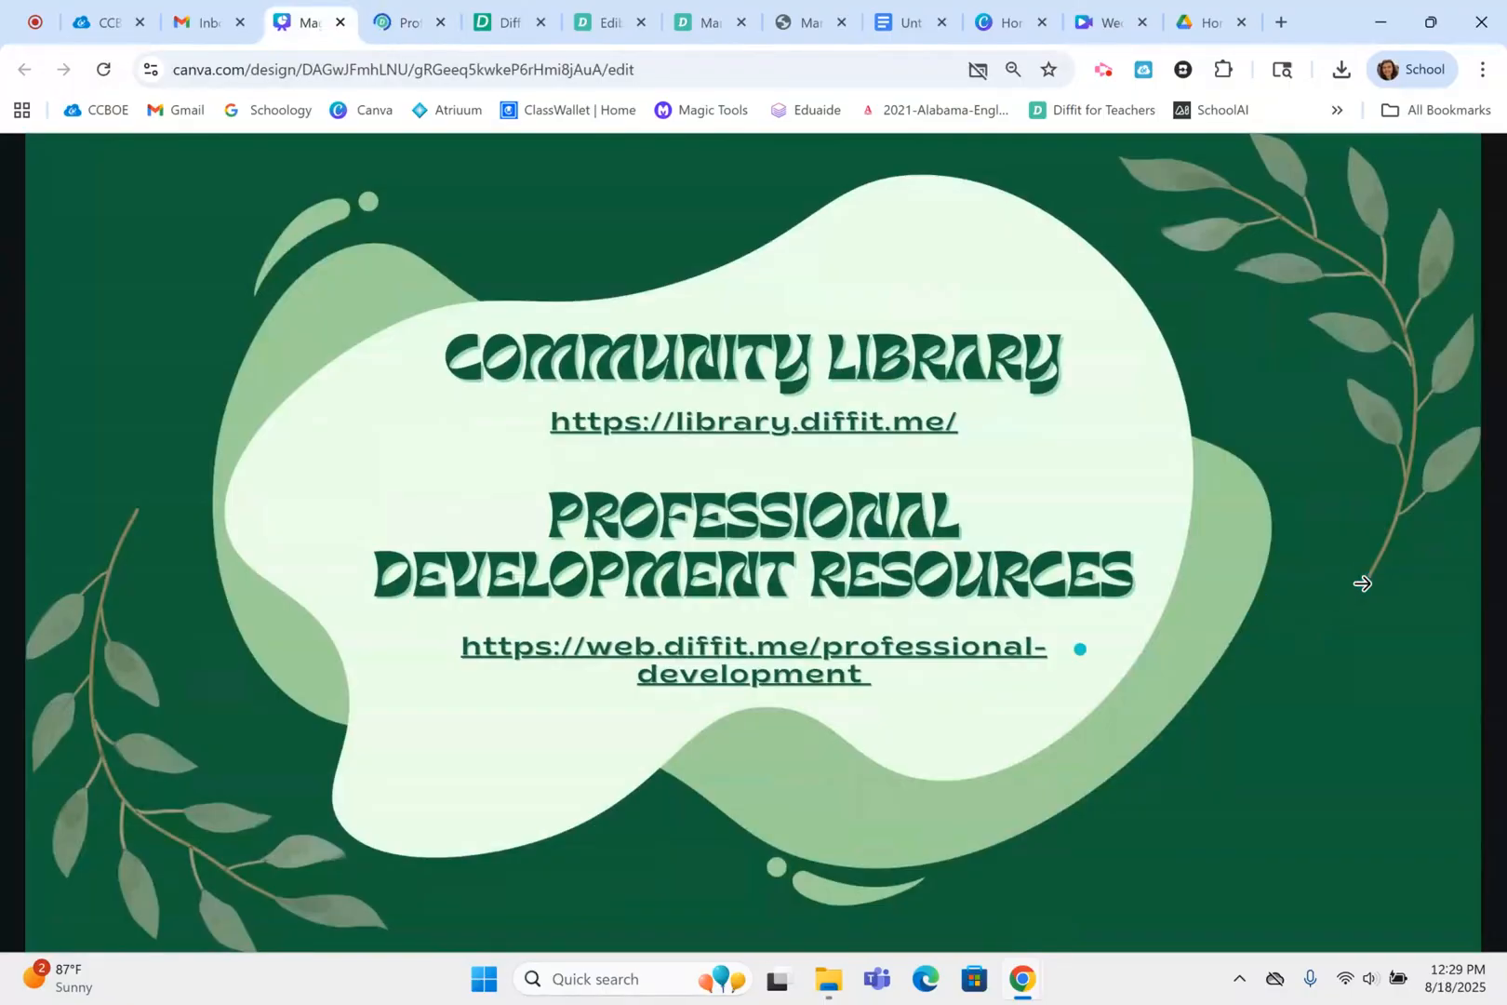
pyautogui.click(1311, 618)
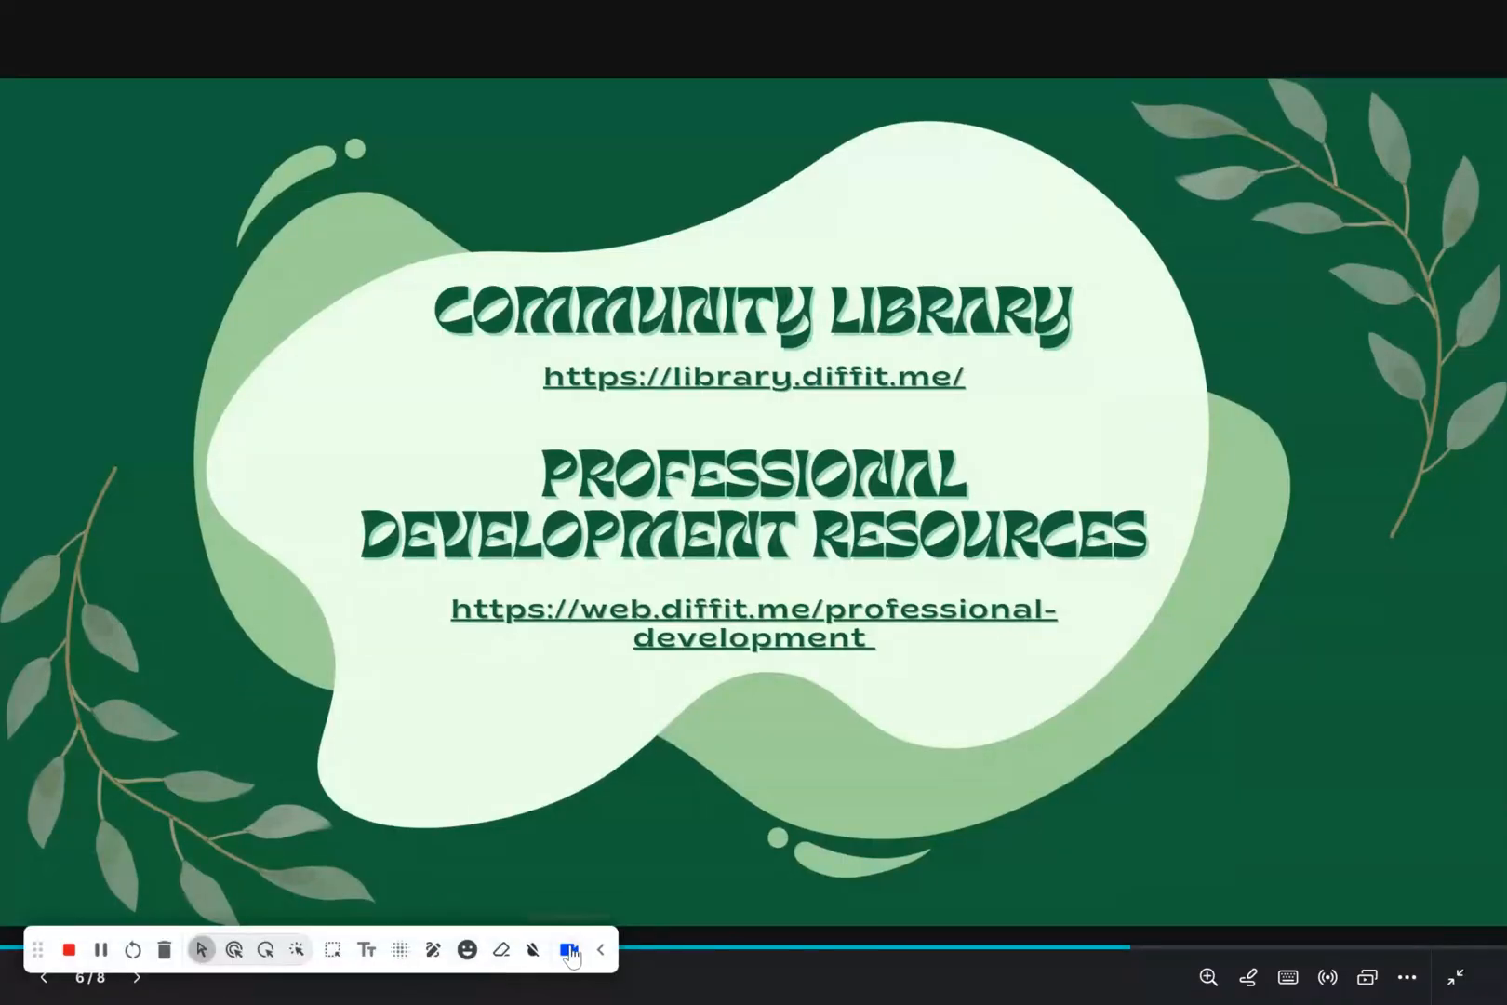
pyautogui.click(570, 953)
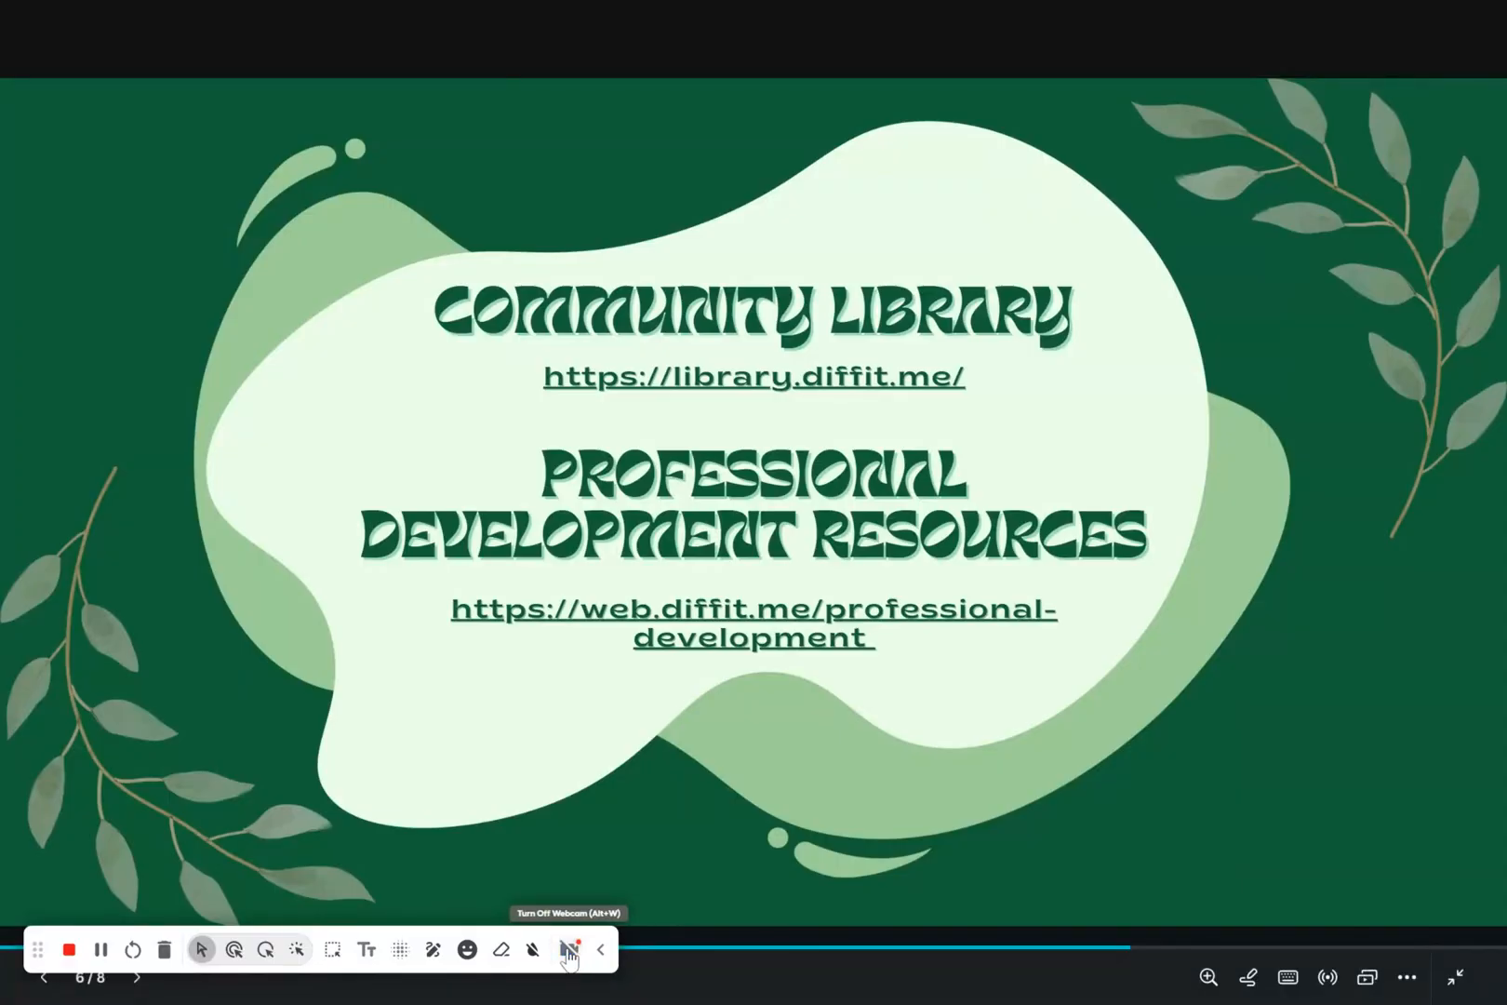
pyautogui.click(570, 953)
pyautogui.click(571, 953)
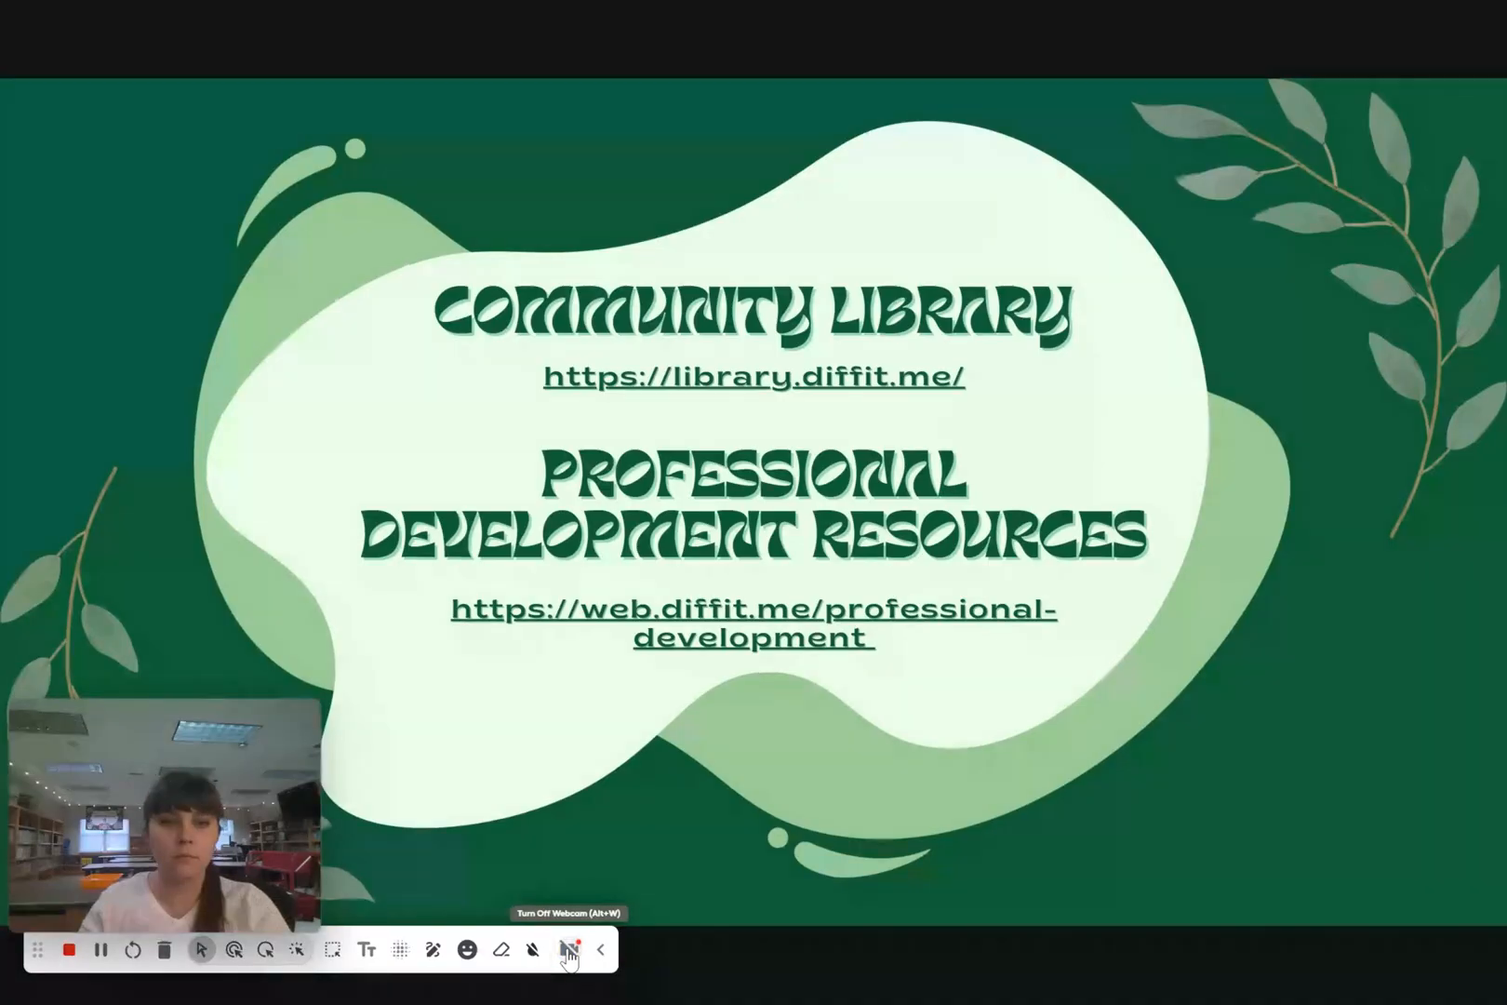